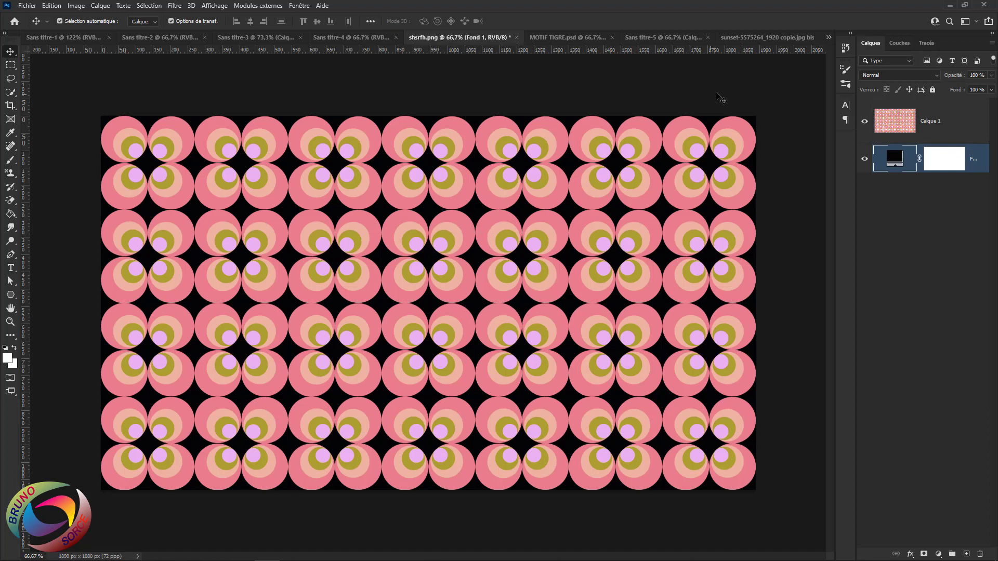
Switch to the MOTIF TIGRE.psd document and change its purple solid fill layer to blue 3131aa
click(553, 36)
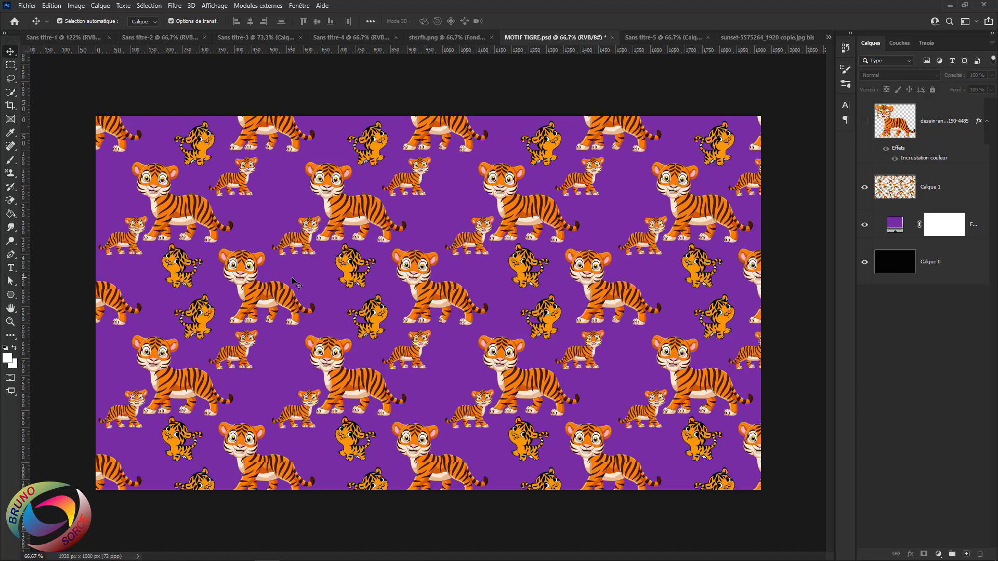
double_click(894, 225)
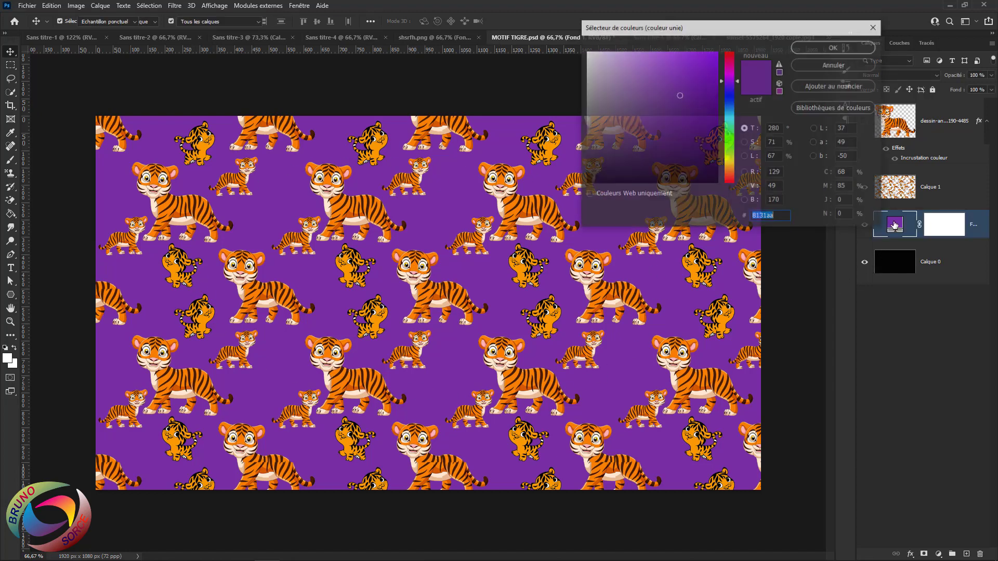
click(730, 96)
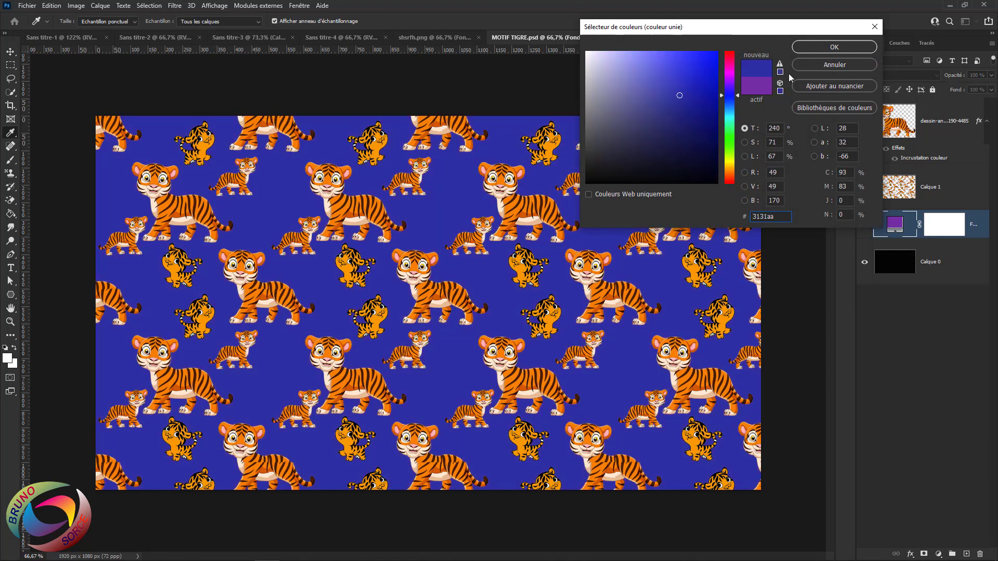
click(830, 48)
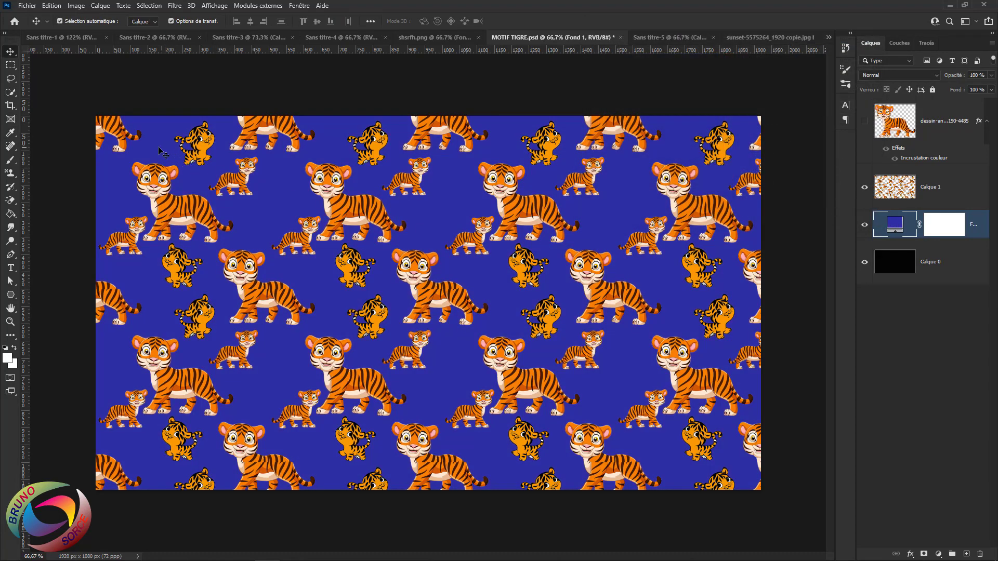
Show the hidden large tiger layer and move it down and to the right over the pattern
click(865, 123)
drag(373, 254, 465, 272)
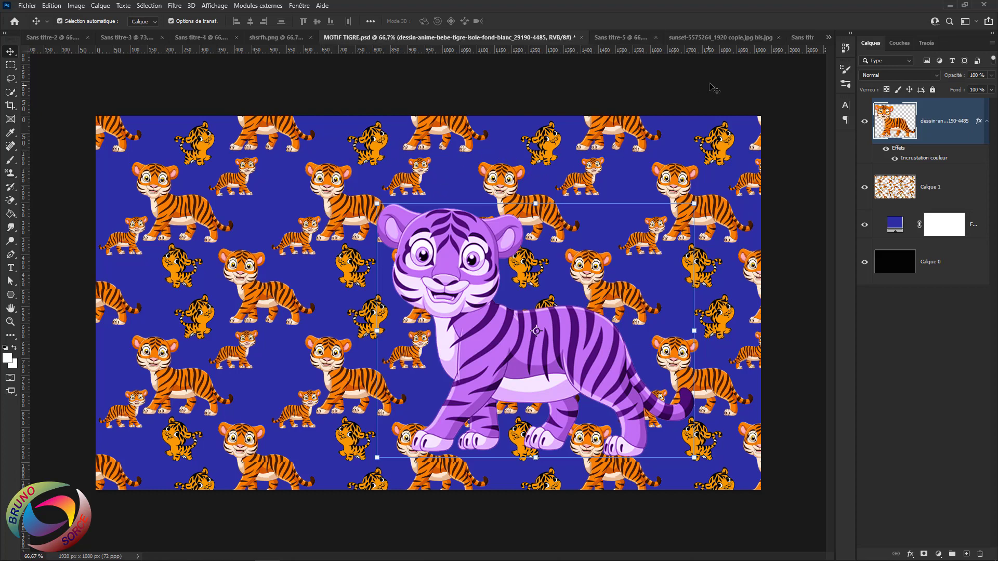
Switch to the Sans titre-1 document and locate the Pattern Preview (Aperçu du motif) command without enabling it
click(801, 37)
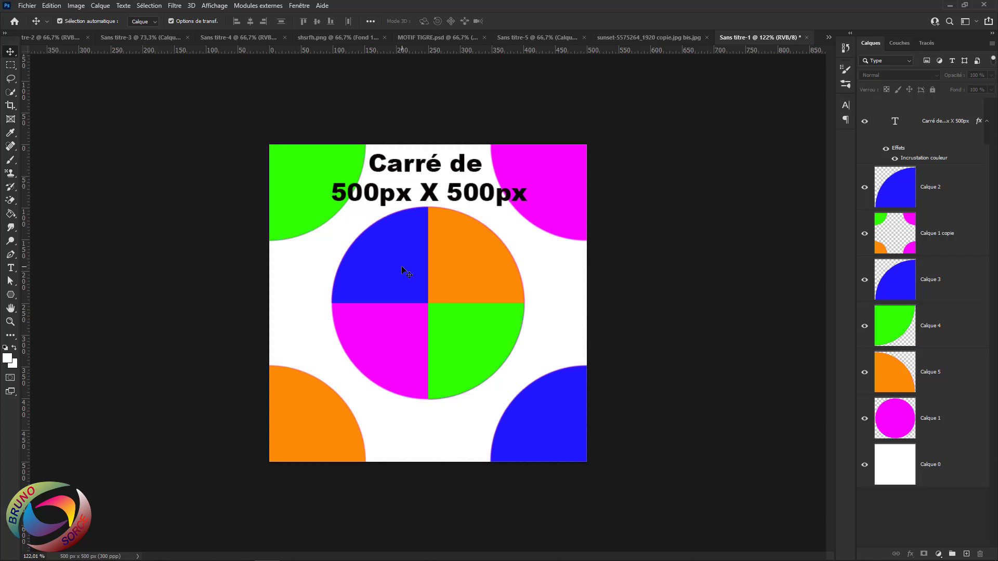
click(215, 6)
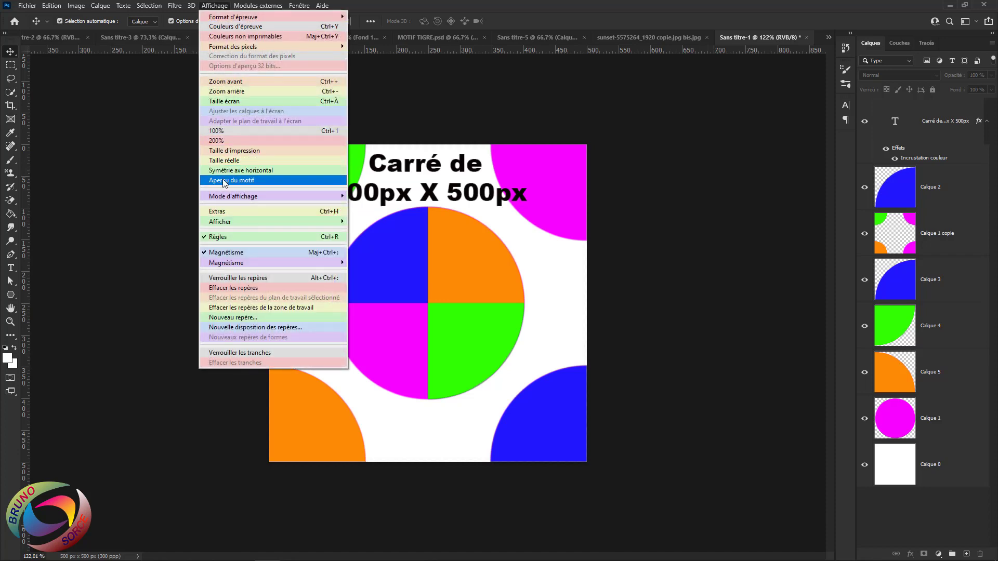
click(535, 12)
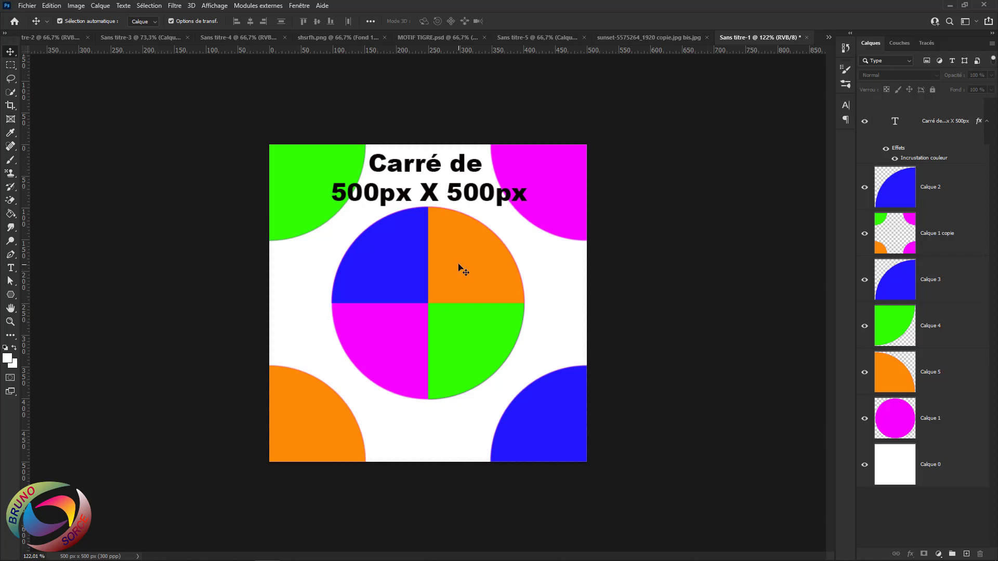
Switch to the Sans titre-3 document, look at the Pattern Stamp tool variants and return to the Move tool
click(145, 41)
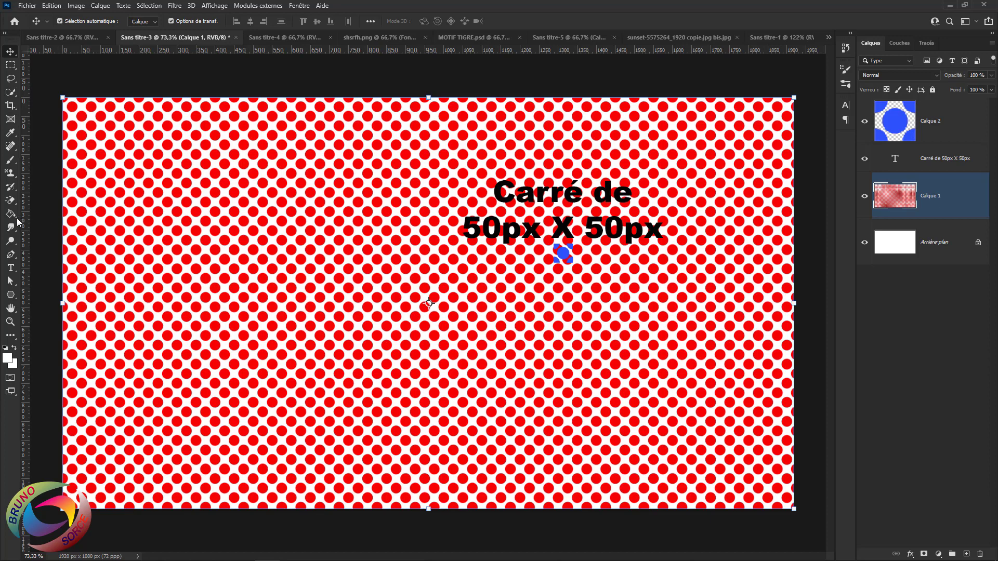
click(13, 177)
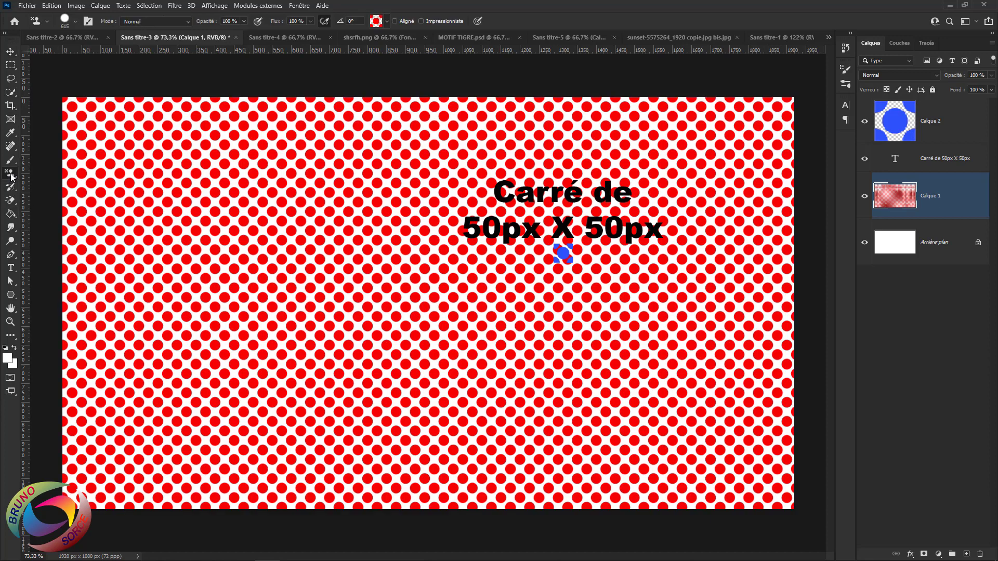
right_click(12, 178)
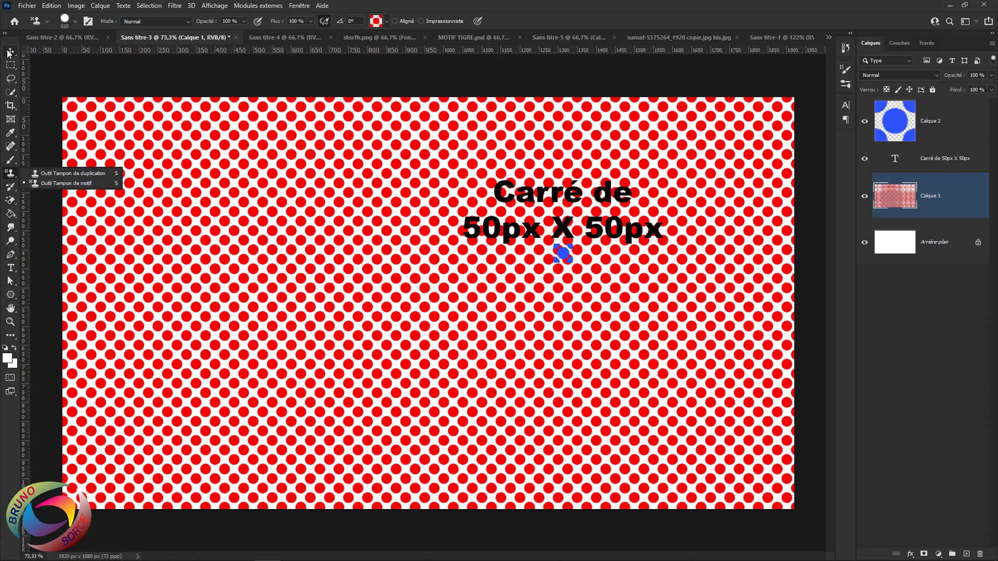
key(v)
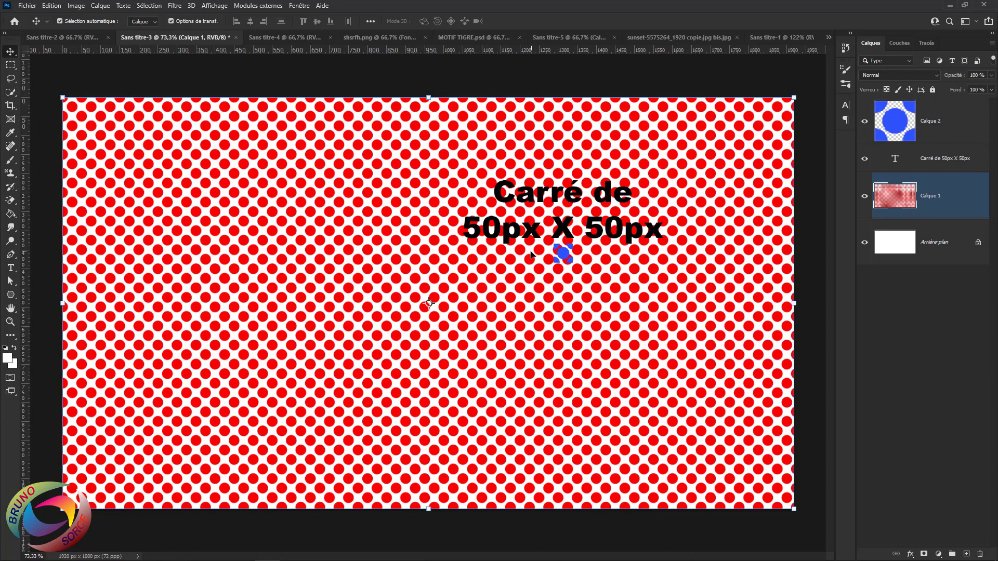
Locate the Offset filter (Translation) and the Pattern Preview command (Aperçu du motif) without running either on the magenta-dot document
click(67, 38)
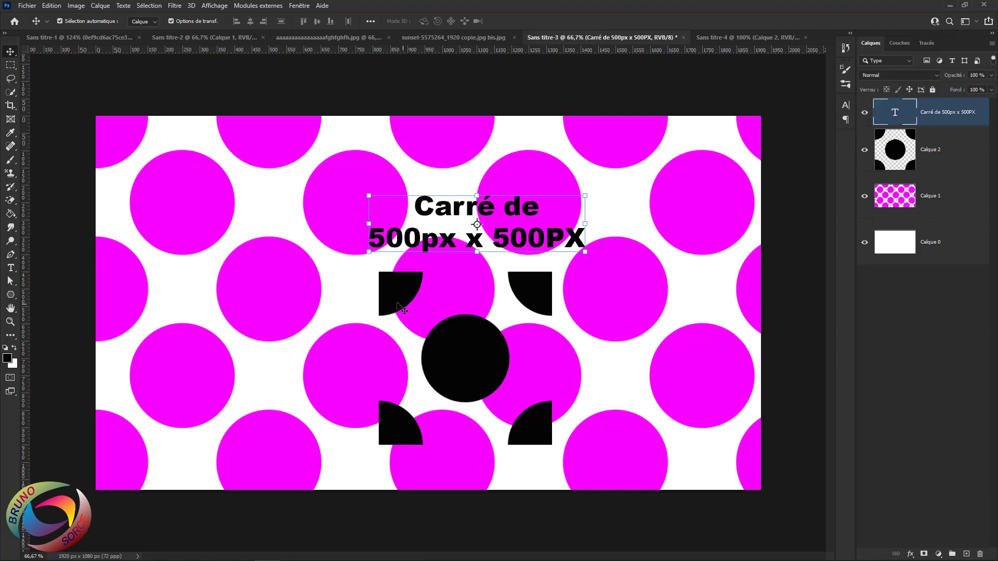
click(175, 6)
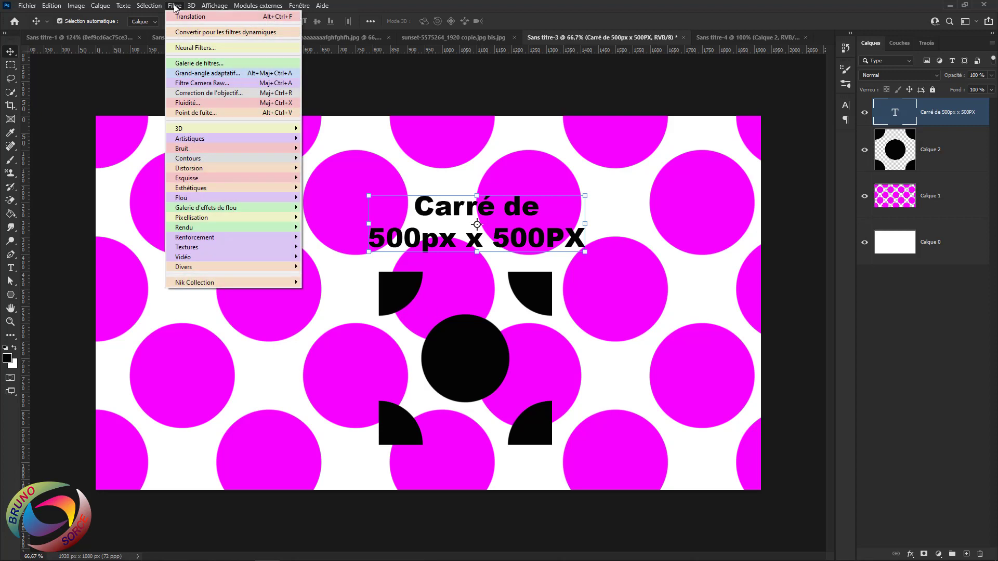
mouse_move(225, 267)
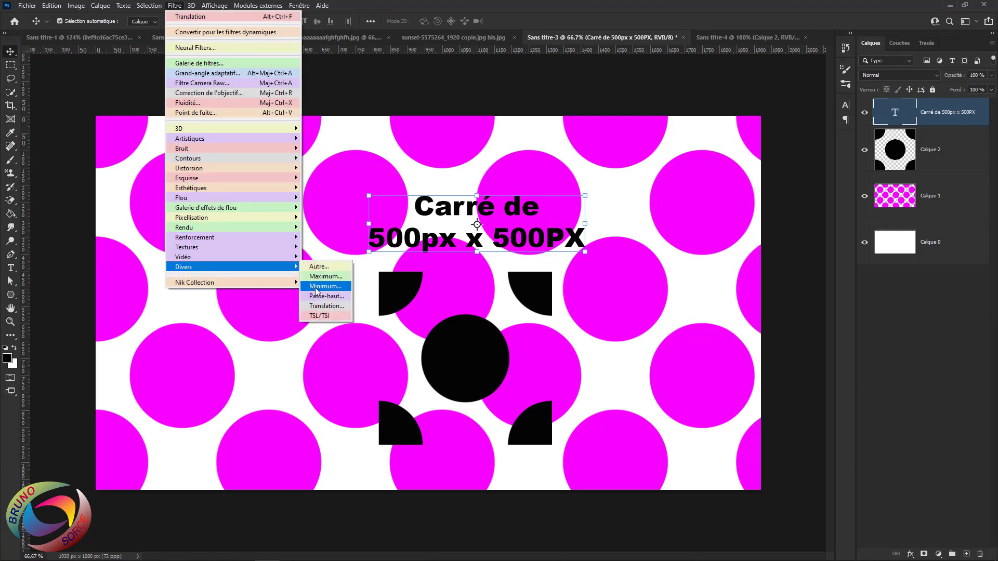
click(545, 296)
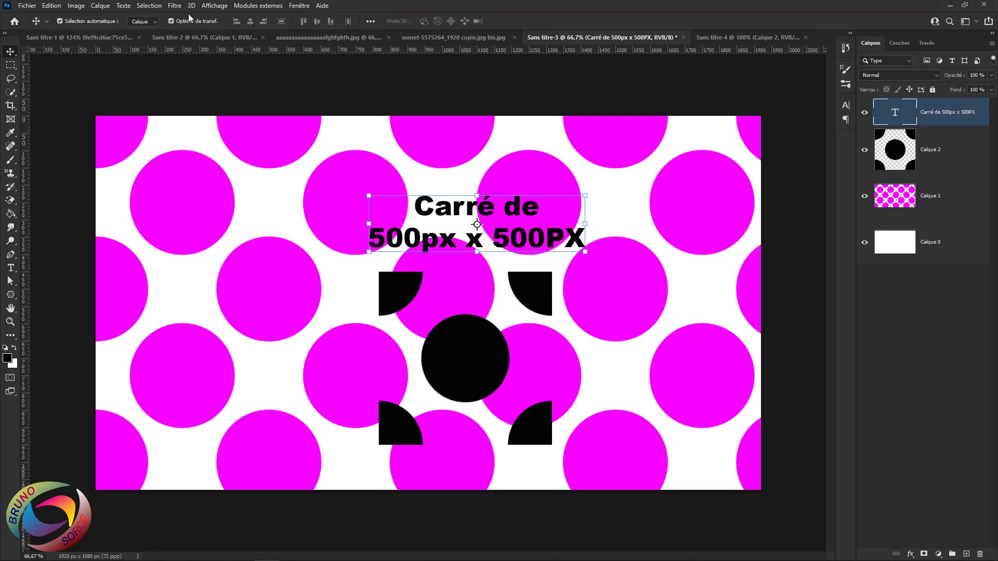
click(175, 5)
mouse_move(238, 271)
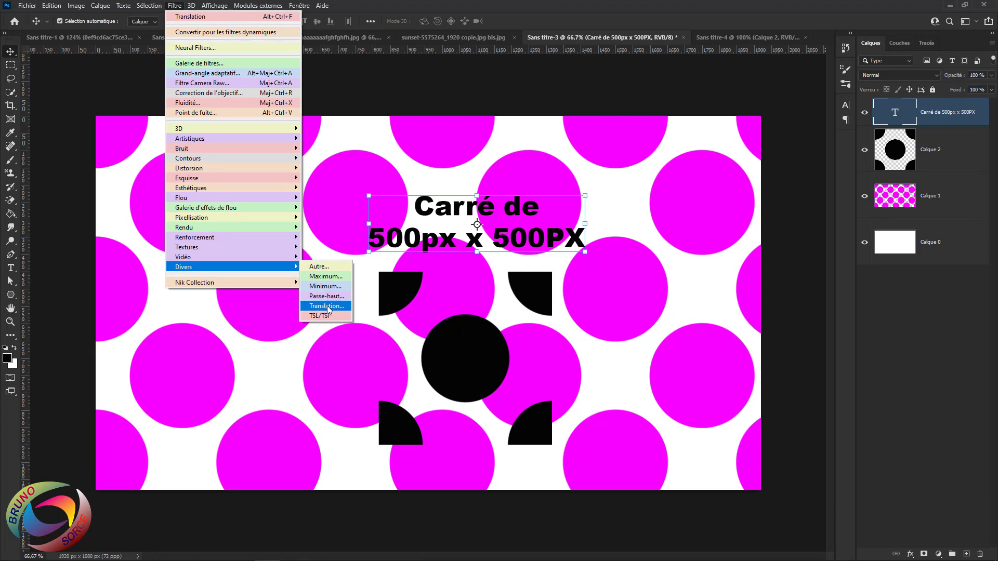
click(581, 23)
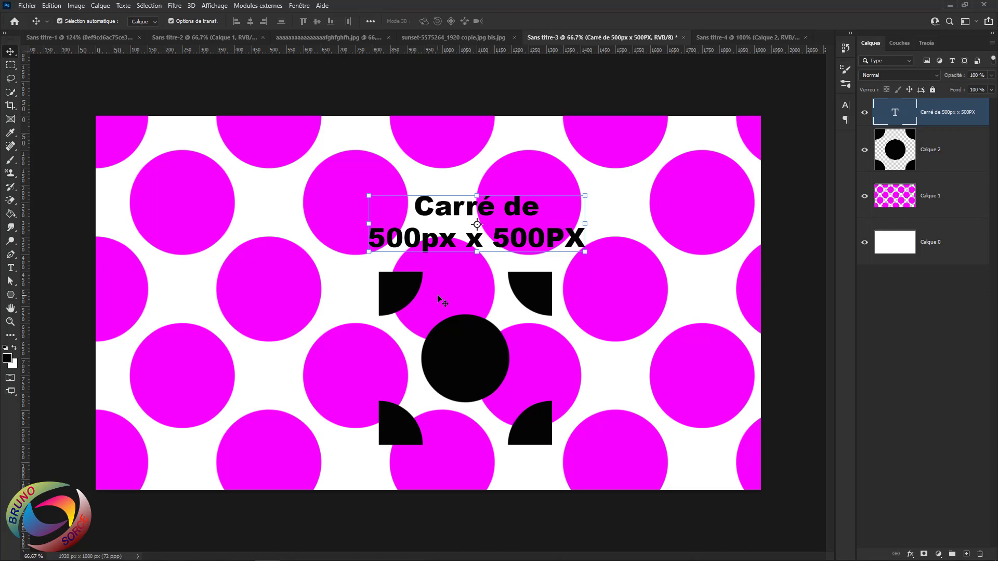
click(217, 6)
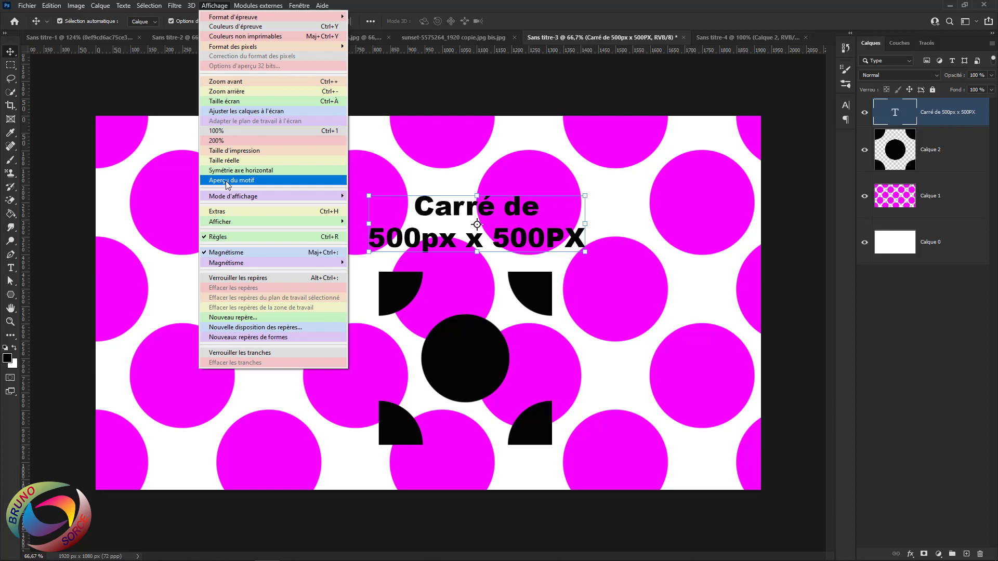
click(538, 20)
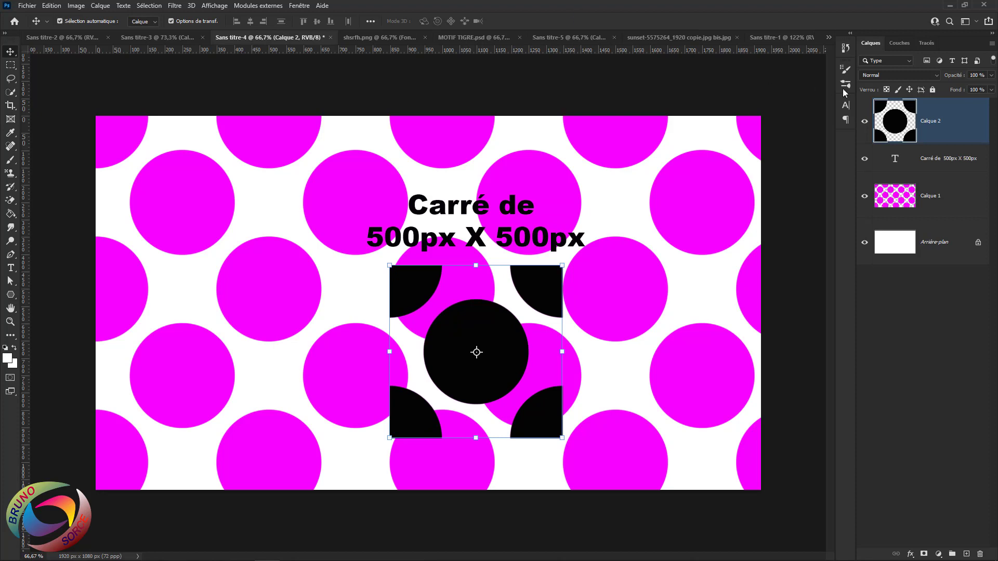
Try erasing a white area of the photo pattern in Sans titre-5 with the Magic Eraser, and undo it
click(566, 38)
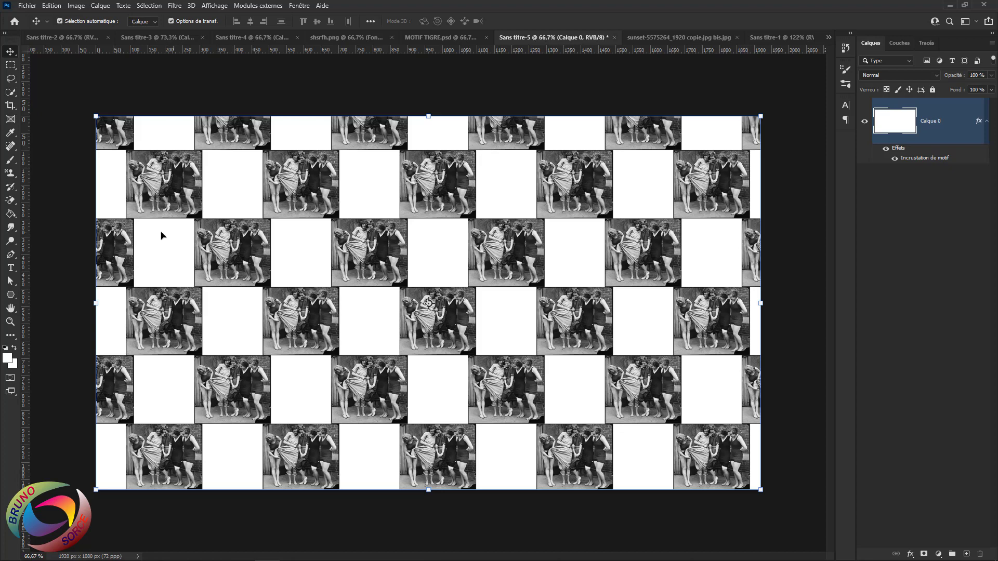
click(9, 203)
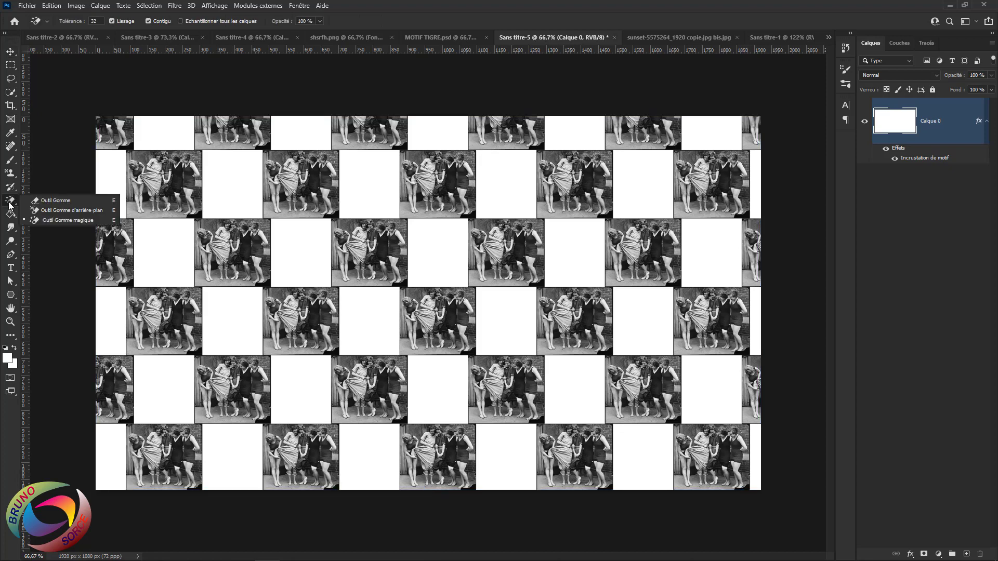
click(46, 219)
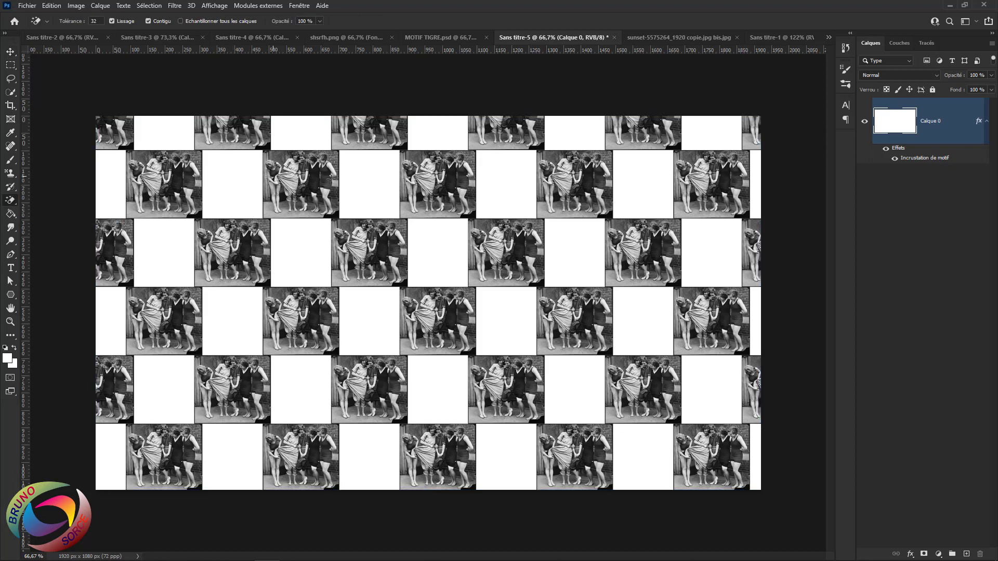
click(507, 187)
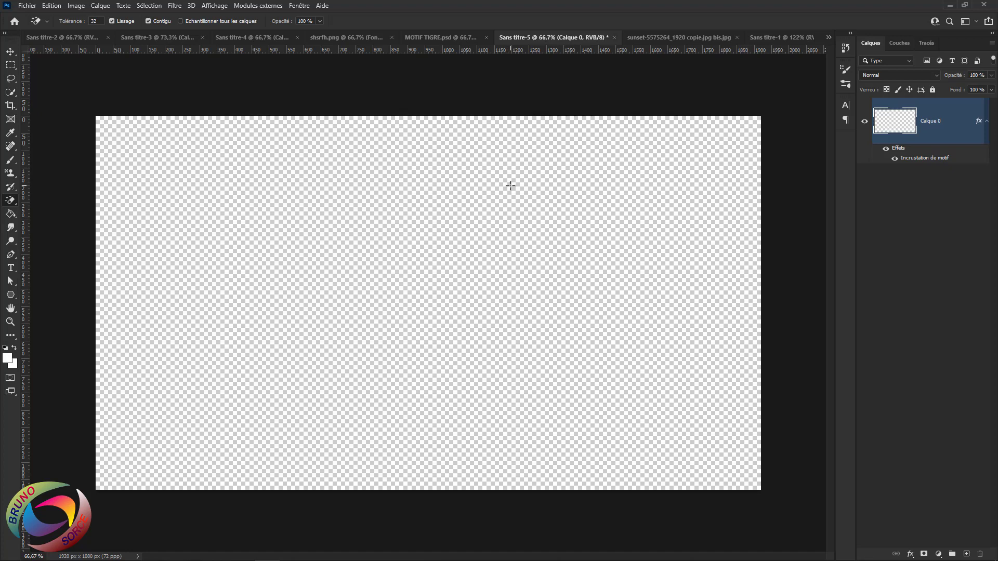
key(ctrl+z)
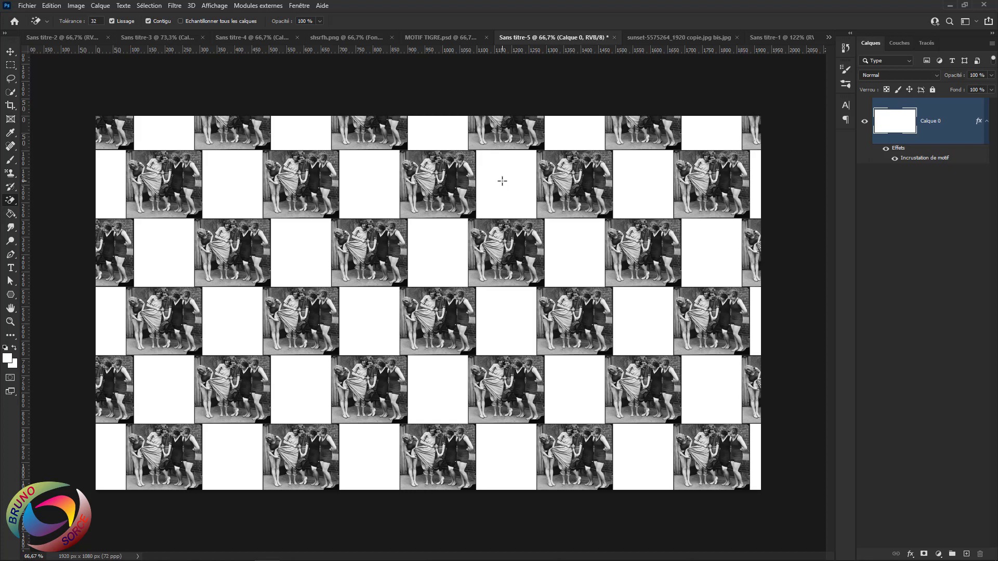
In the sunset document, set the opacity of the floral pattern layer Calque 1 to 100%, and reduce it to 20%
click(660, 40)
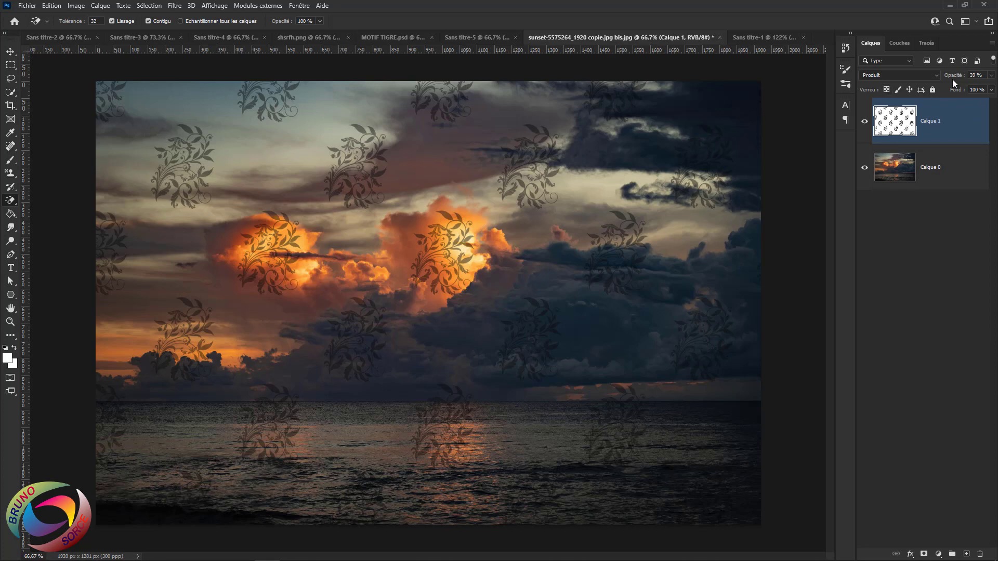
click(976, 75)
text(100)
key(Return)
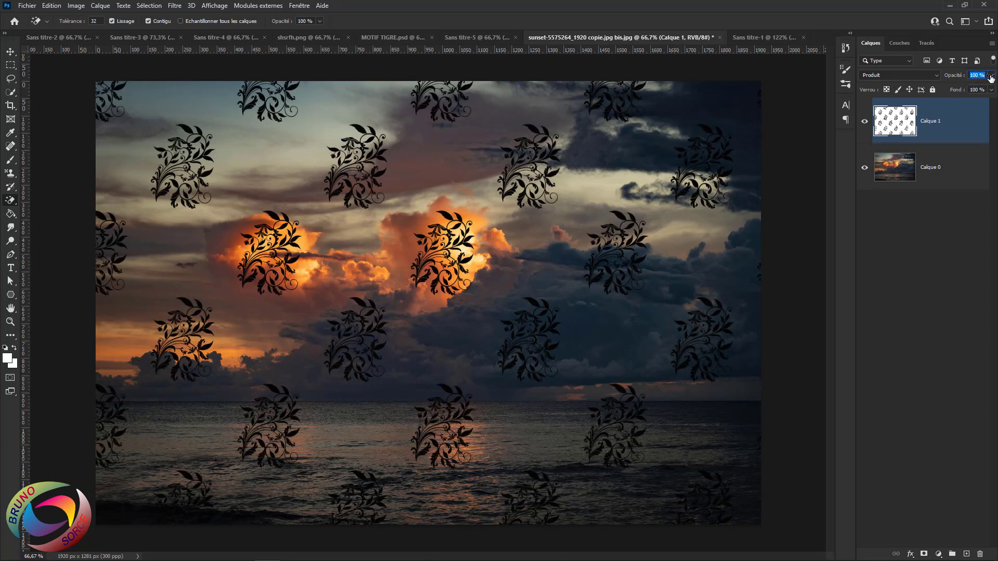
text(20)
key(Return)
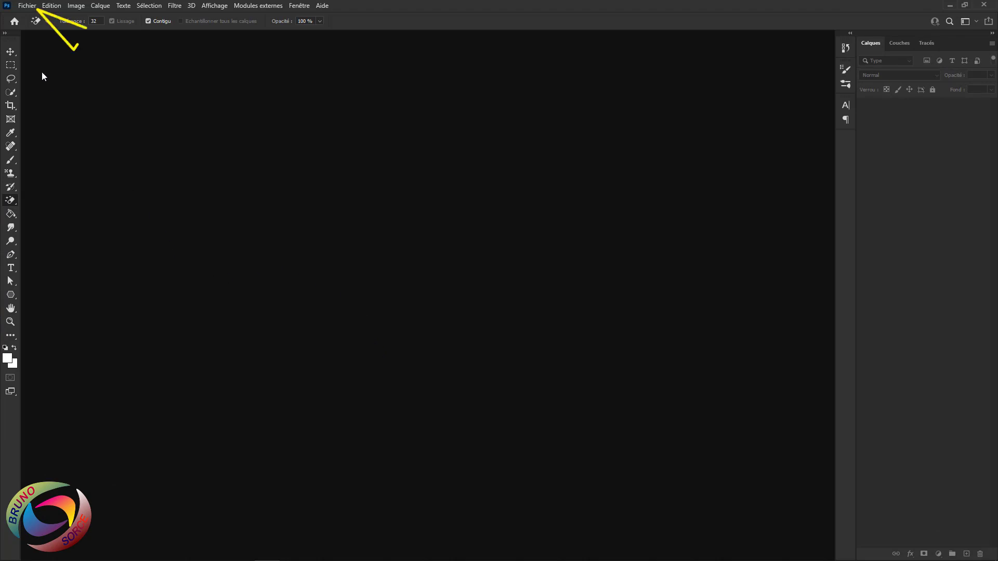
Create a new document 500 pixels wide and 500 pixels high with a resolution of 300 pixels per inch
click(26, 6)
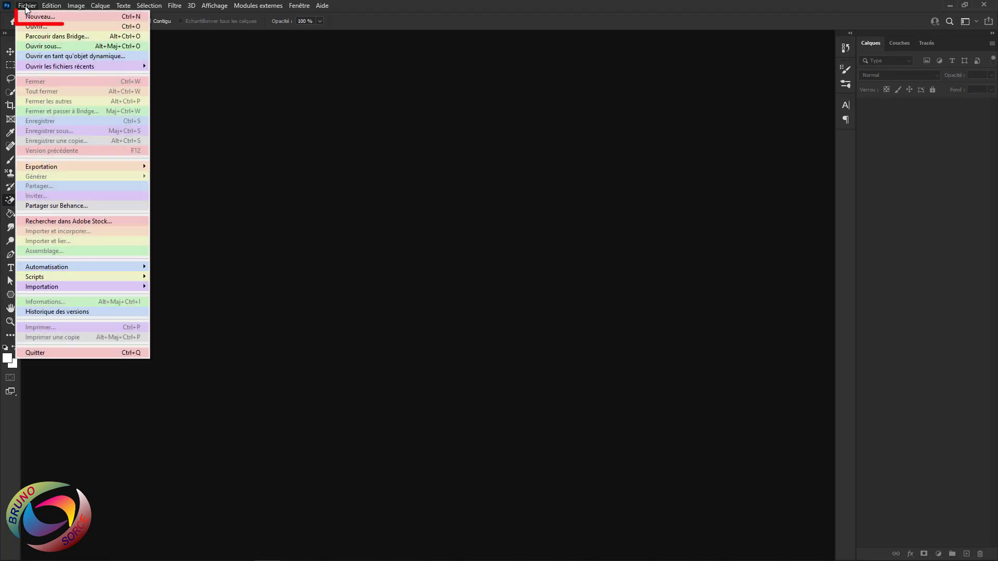
click(33, 17)
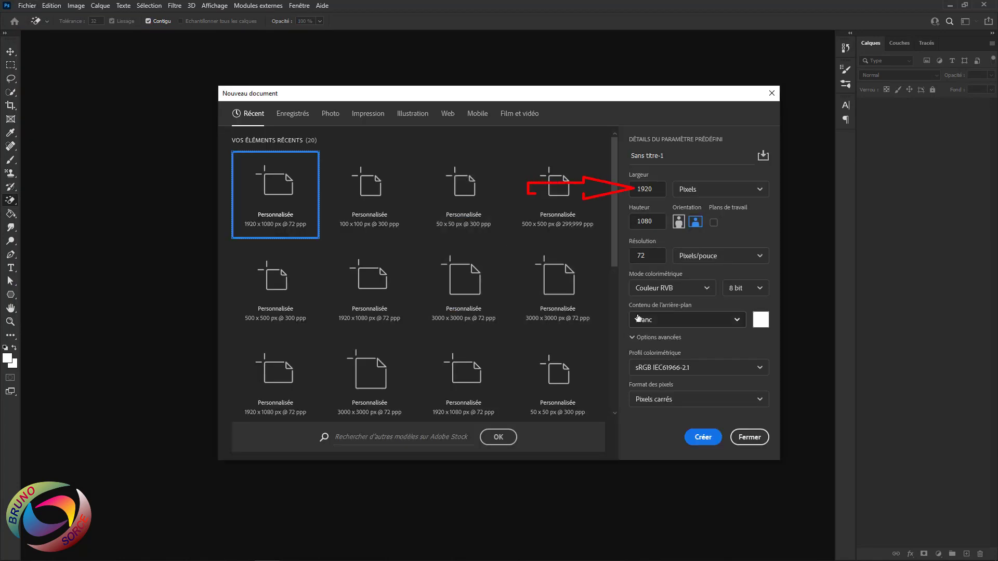
click(654, 189)
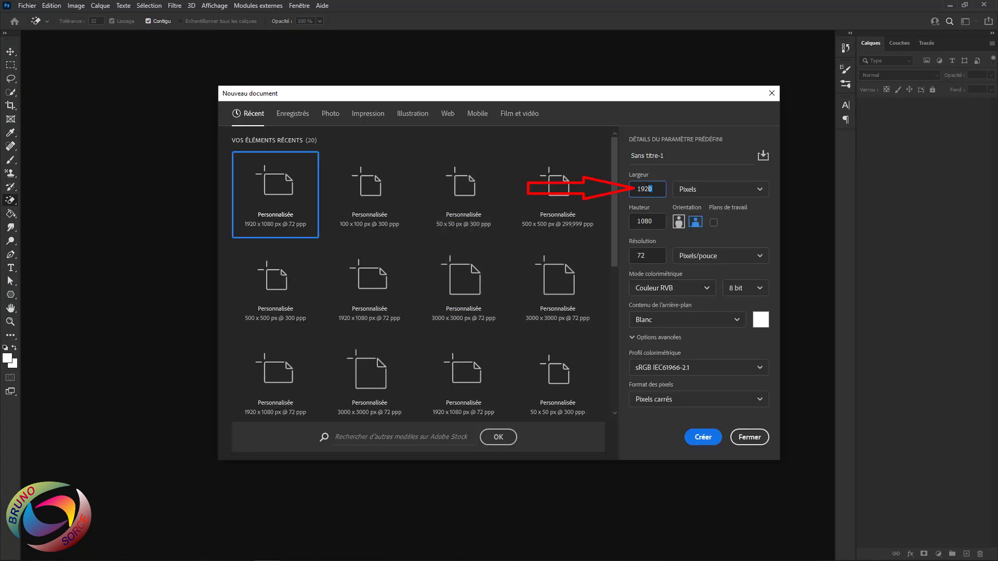
text(500)
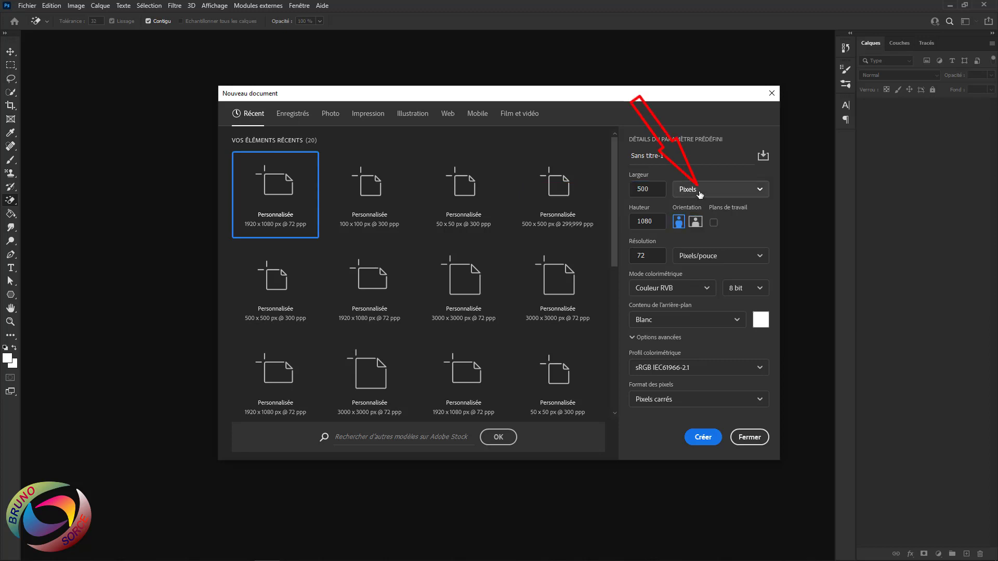
click(694, 193)
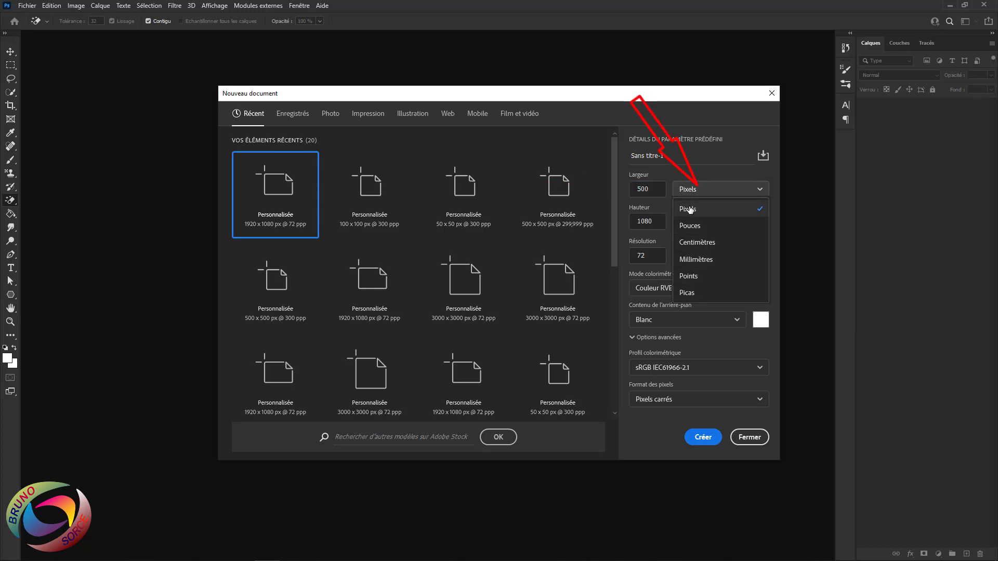
click(694, 210)
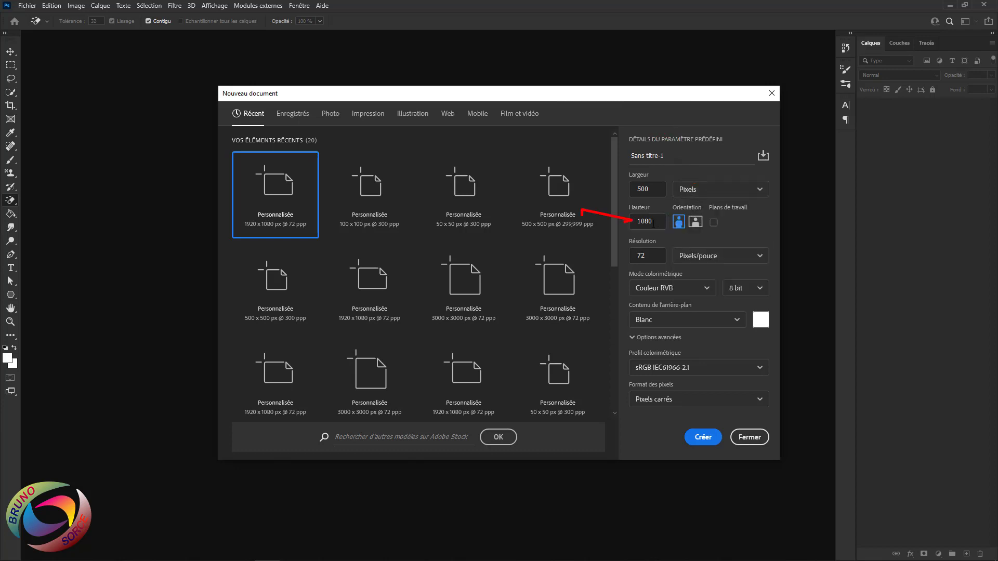
key(Tab)
text(5)
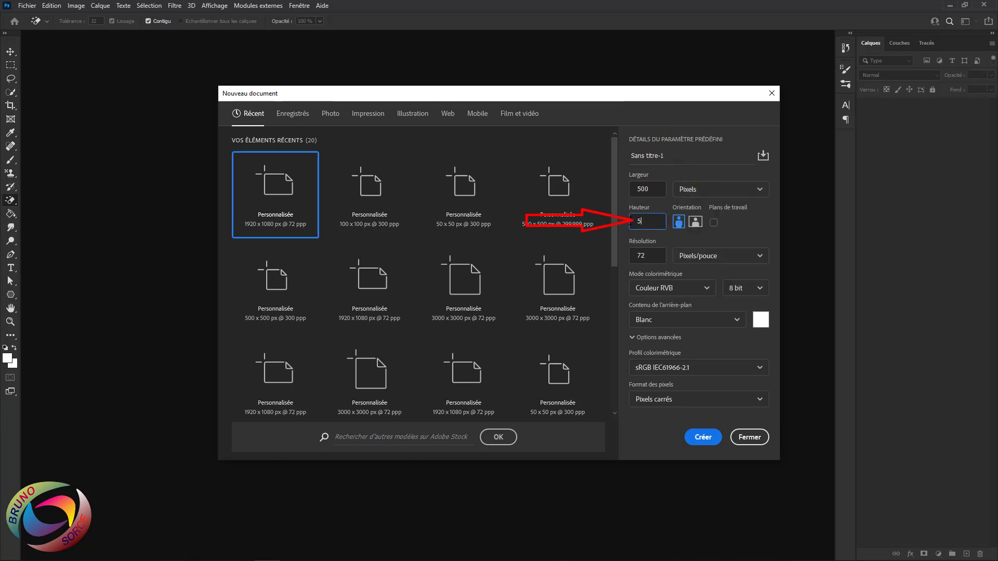
text(00)
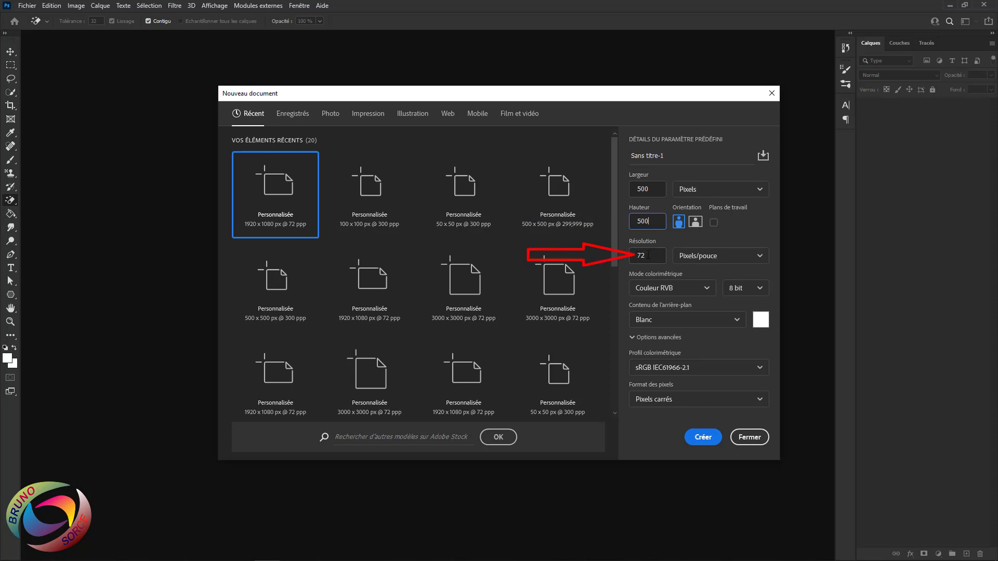
double_click(649, 254)
text(300)
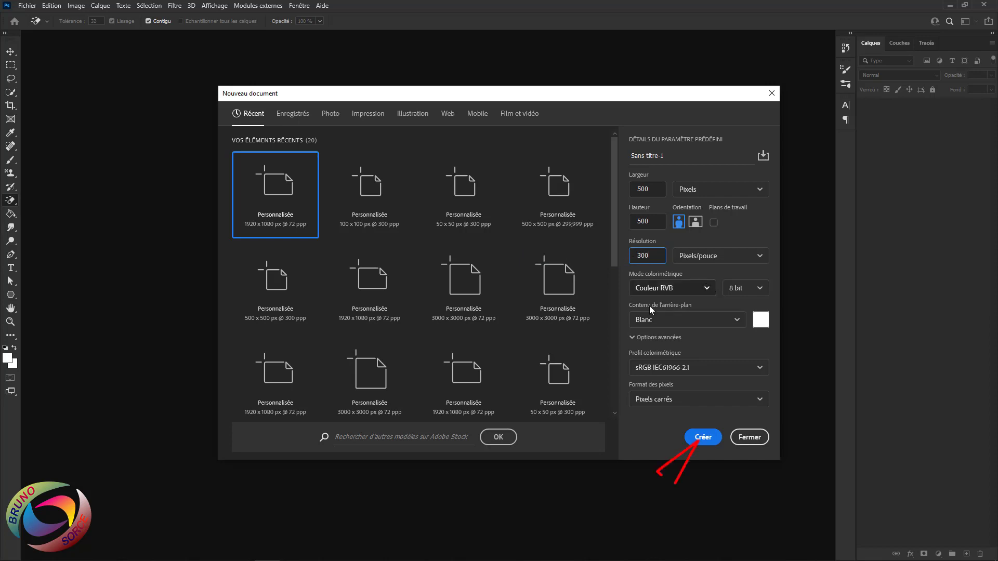
click(703, 439)
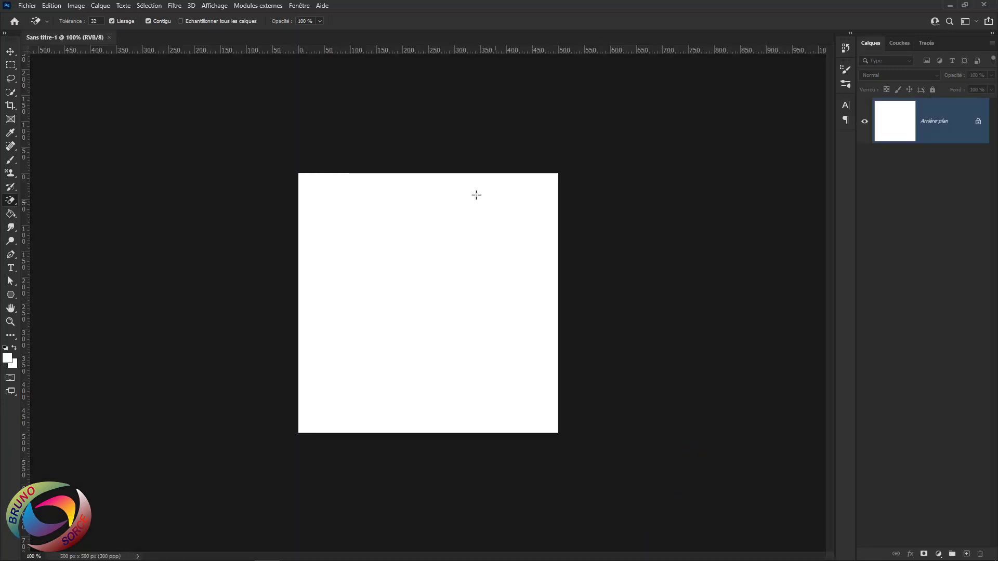
Unlock the background layer and place a vertical and a horizontal guide crossing at the canvas centre
key(v)
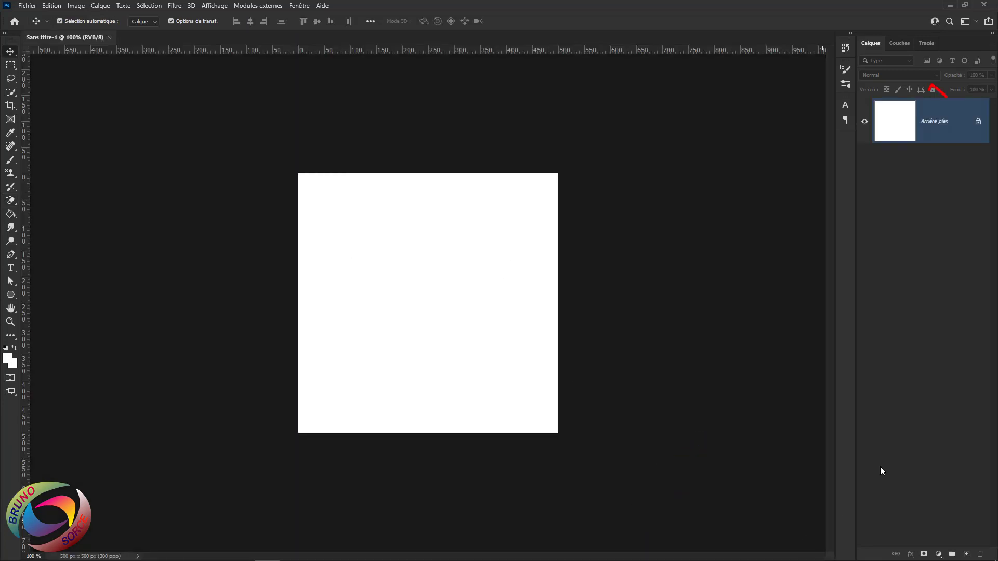
click(978, 123)
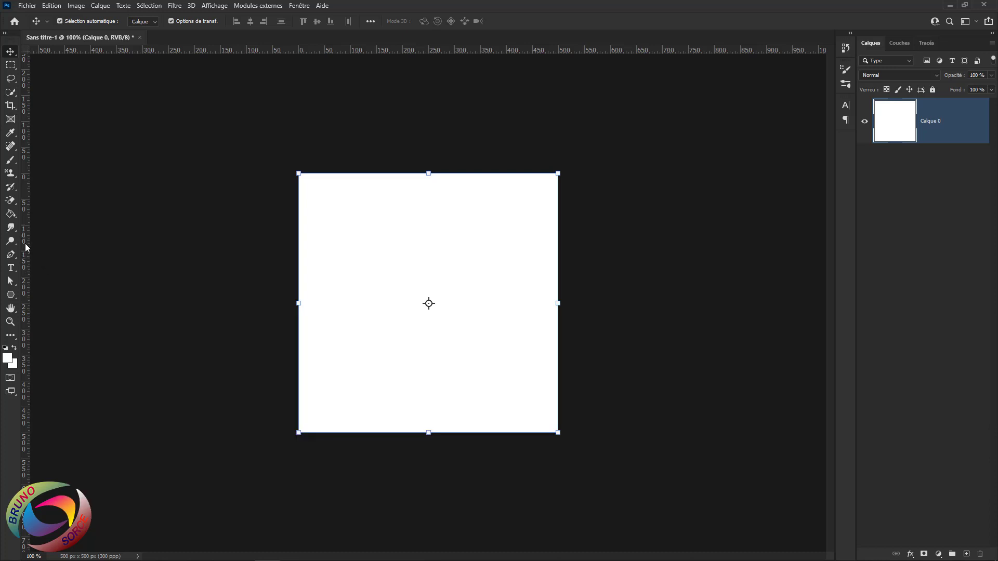
drag(24, 242, 428, 300)
drag(472, 48, 475, 303)
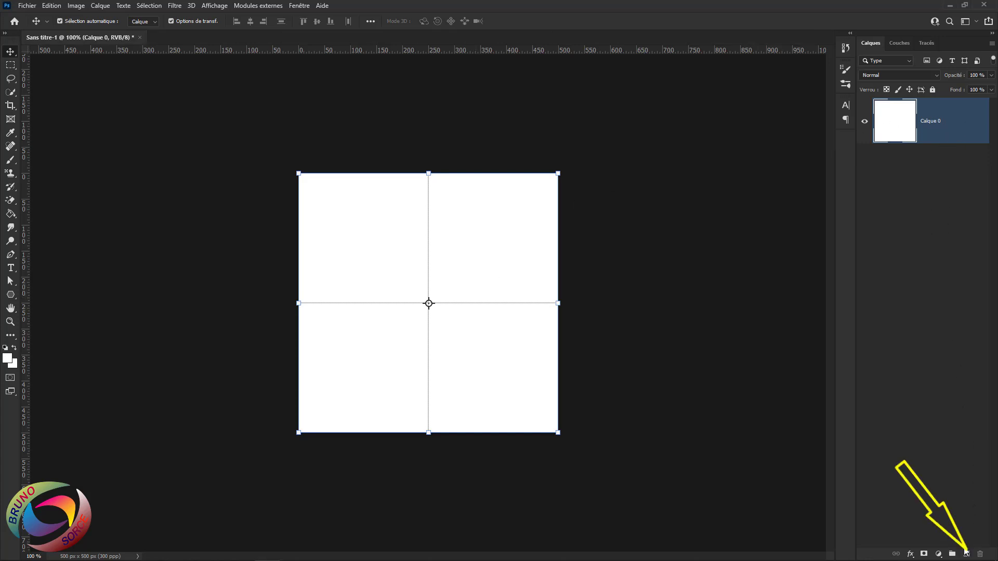
Add an empty layer above Calque 0 and ready the Brush tool with its size outline shown and black as the foreground colour
click(965, 553)
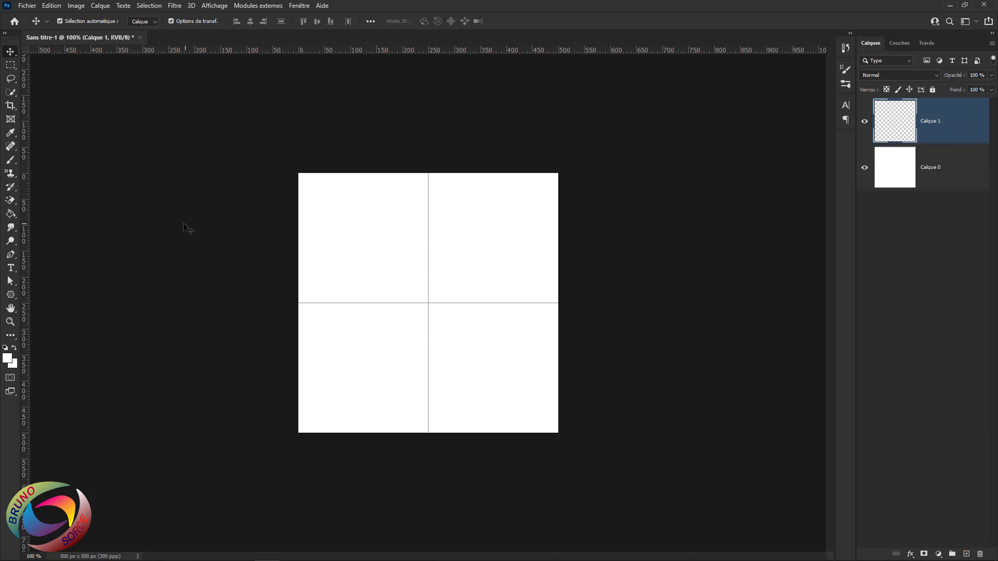
click(11, 160)
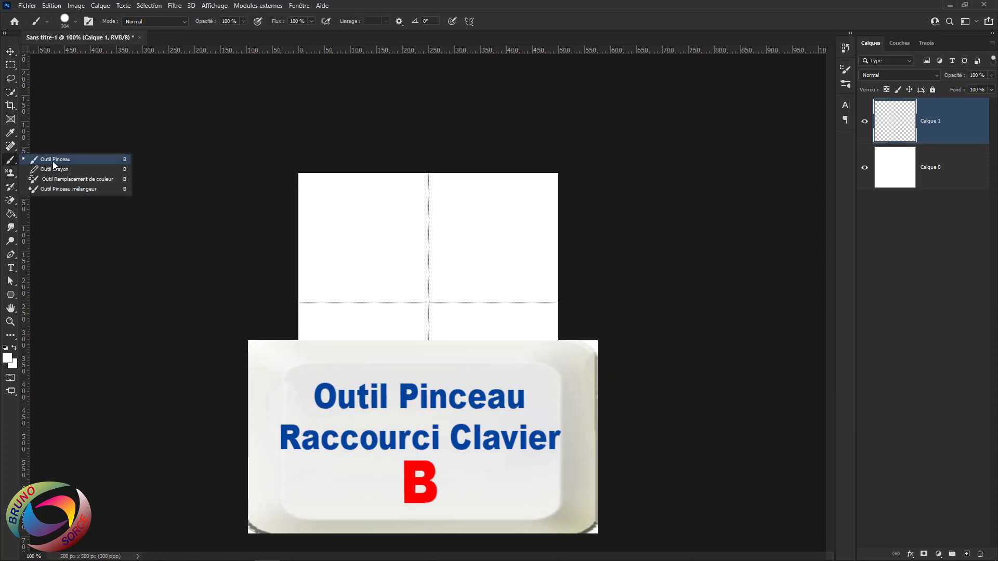
click(52, 161)
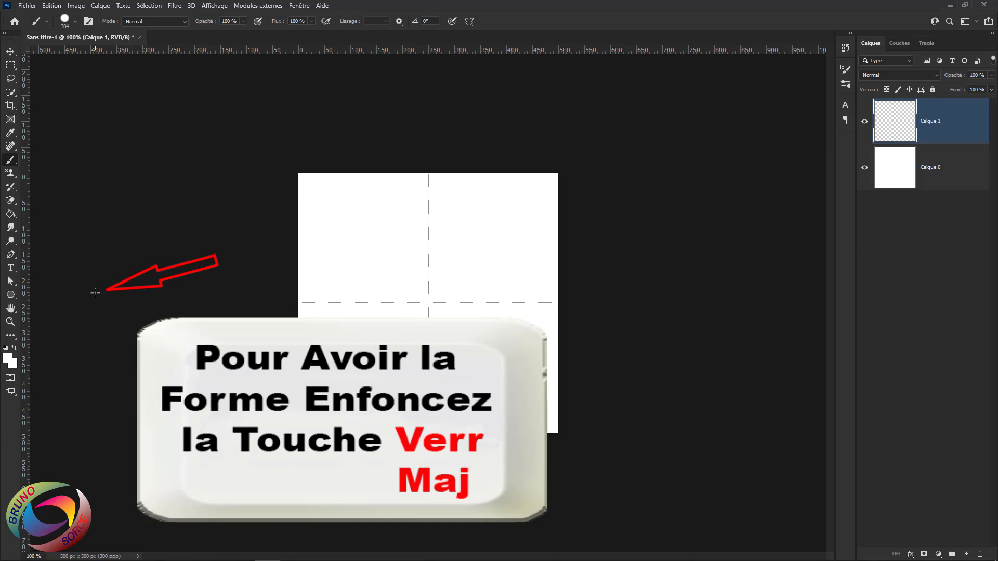
key(Caps_Lock)
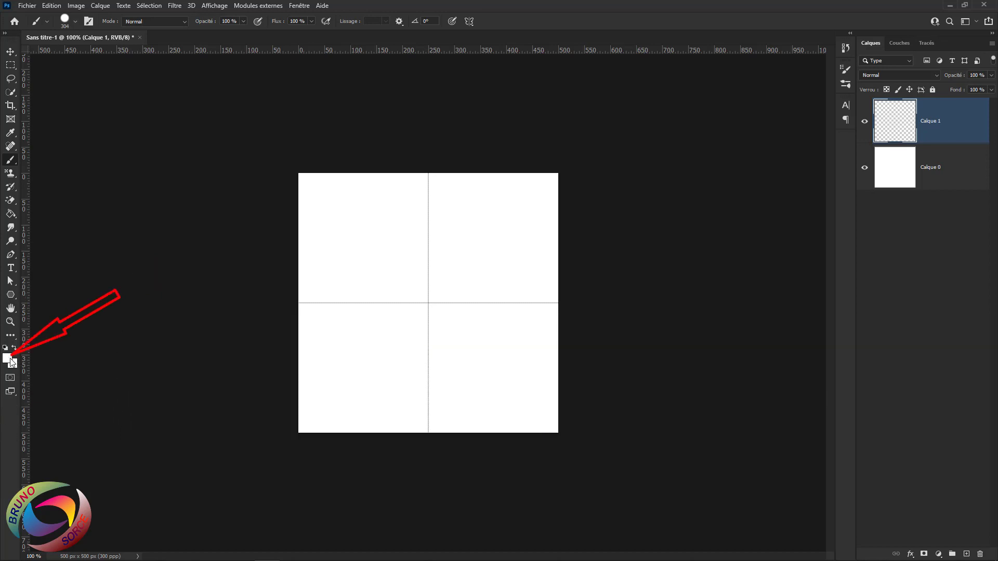
key(d)
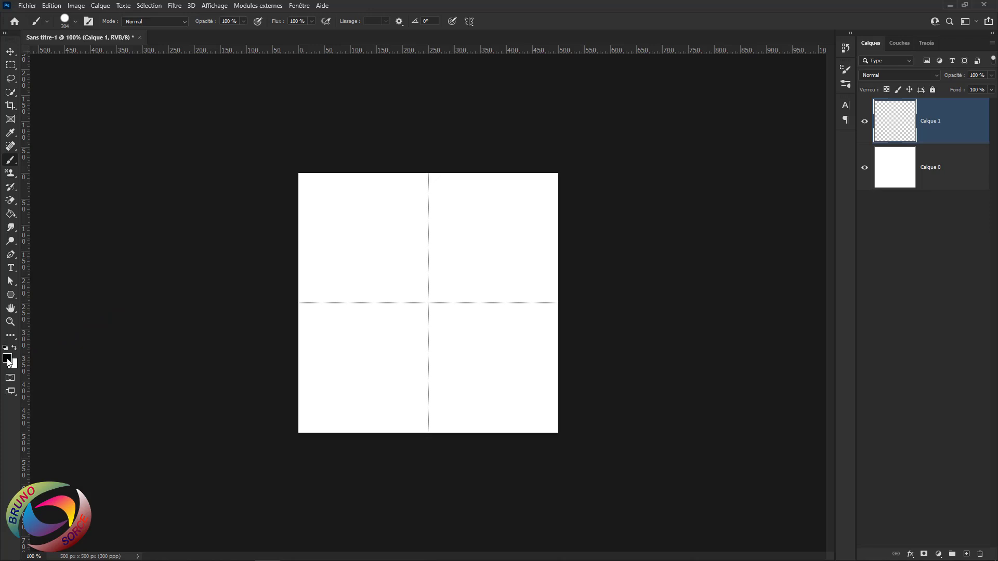
click(8, 359)
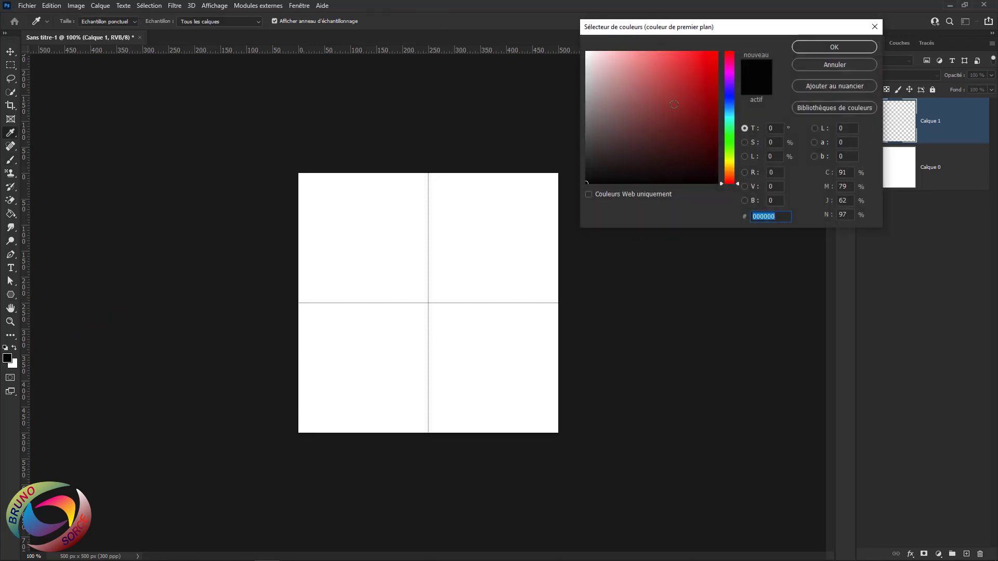
click(838, 49)
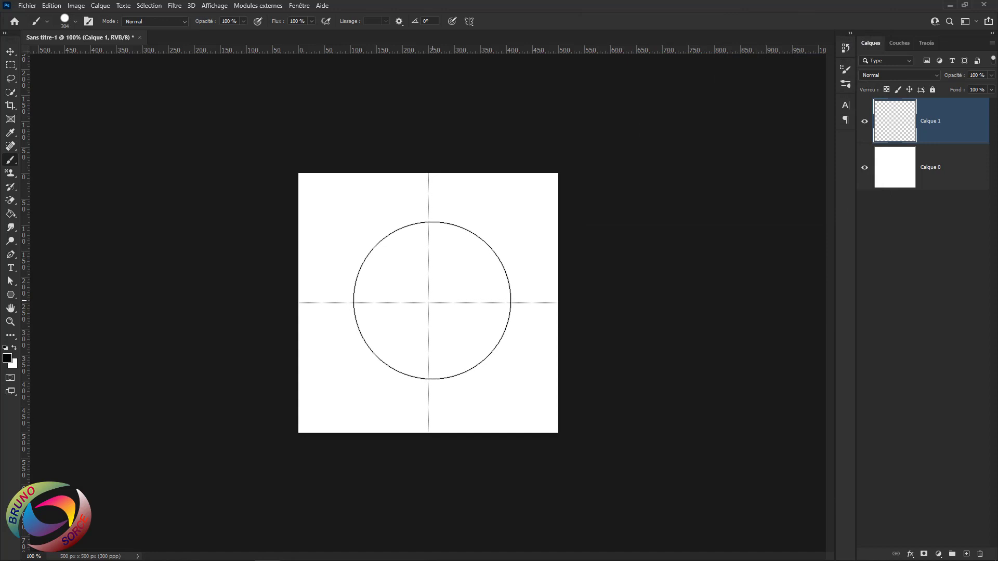
Set the brush size to 250 px and stamp one black dot where the guides cross
right_click(432, 300)
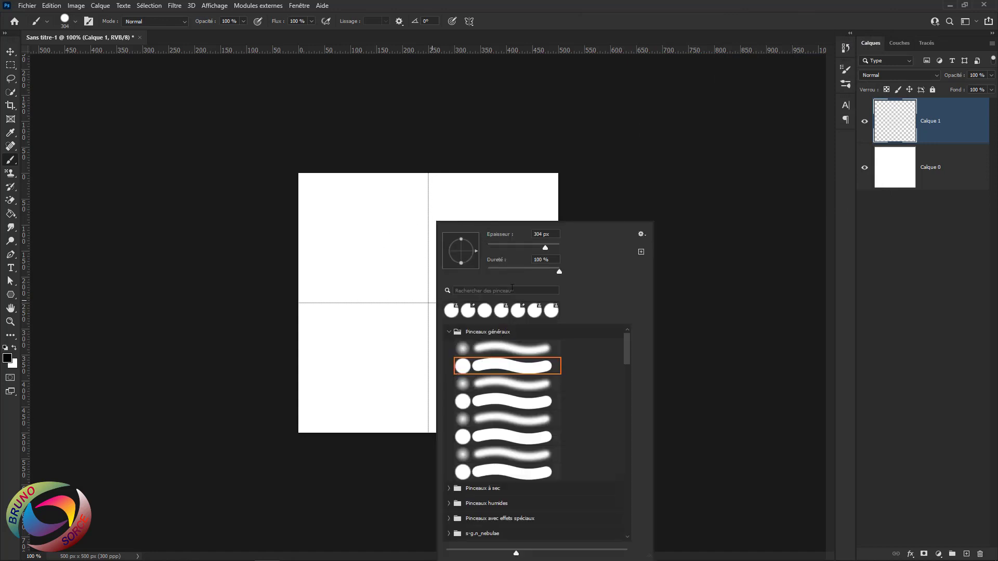
drag(553, 231, 532, 233)
text(250)
key(Return)
key(Tab)
key(Return)
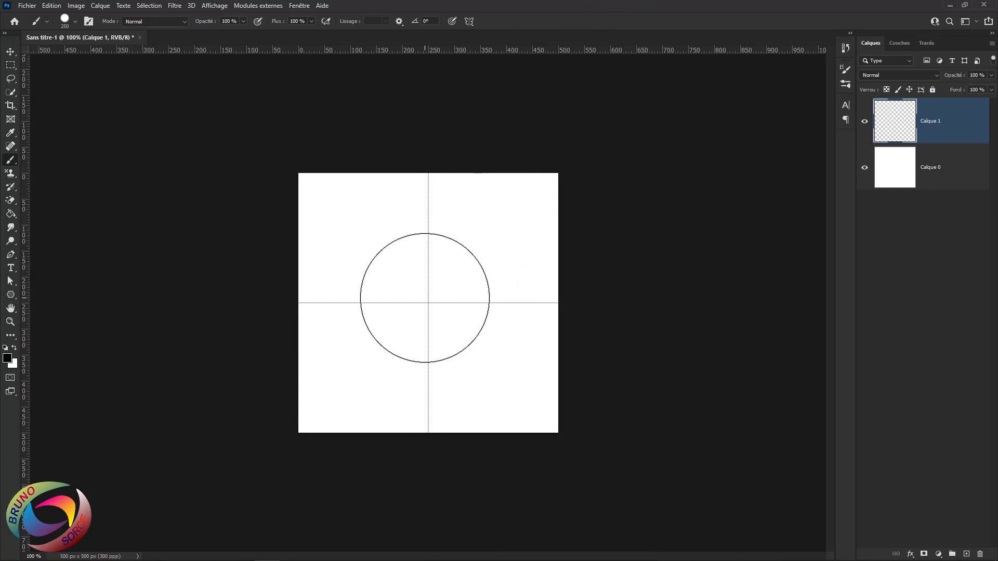
click(428, 297)
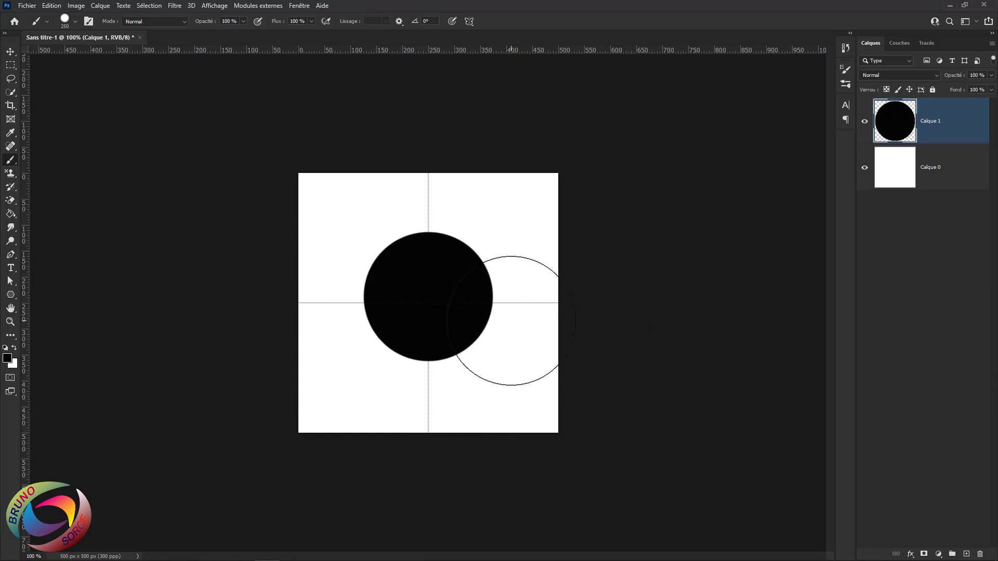
Select Calque 1 and Calque 0 together and align their vertical centres with the Move tool
ctrl+click(949, 171)
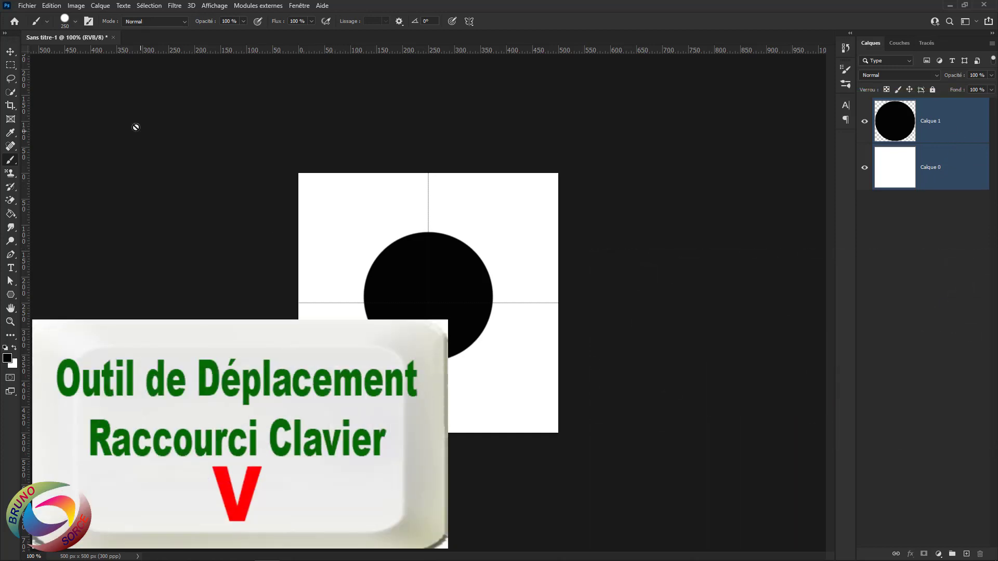
click(10, 52)
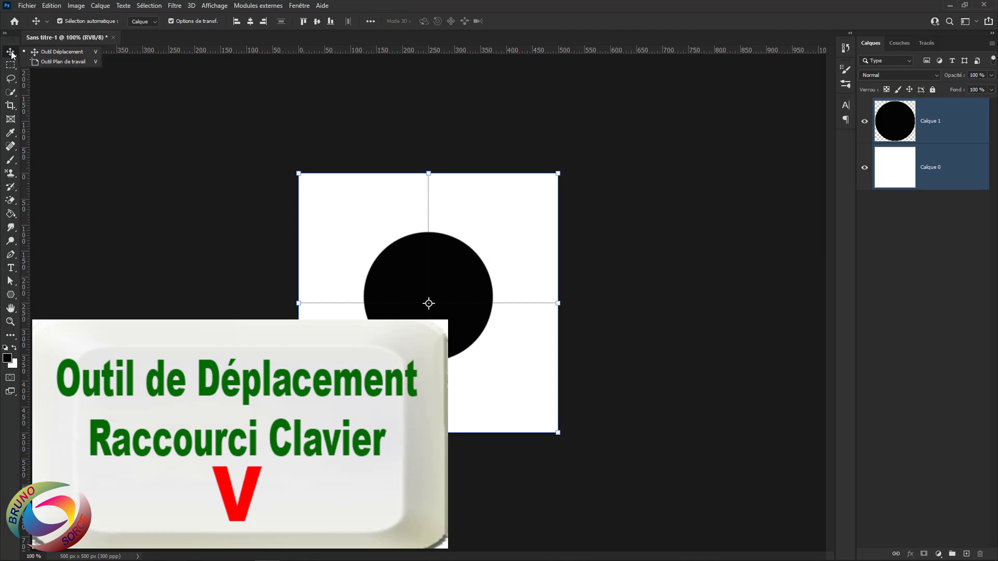
click(59, 52)
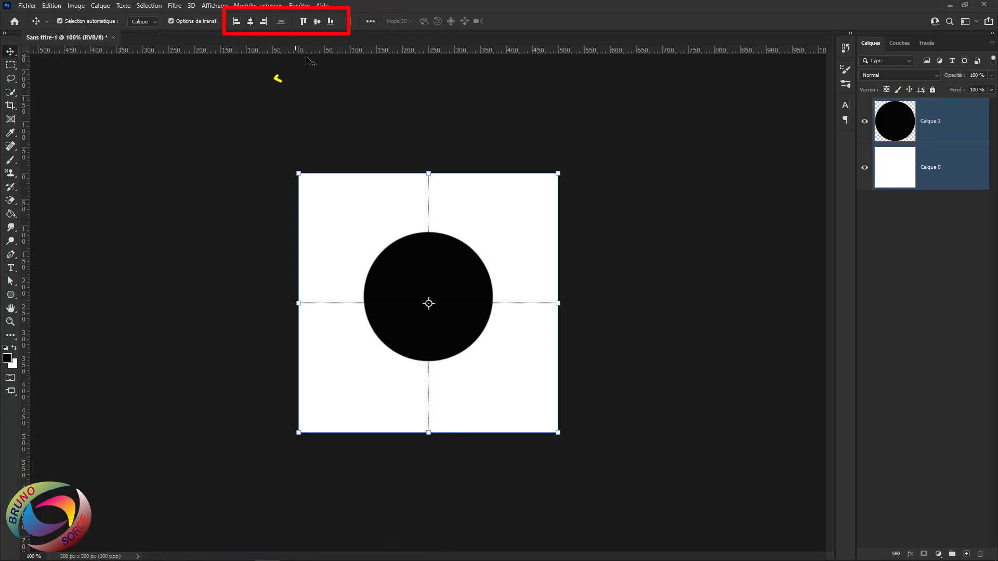
click(317, 22)
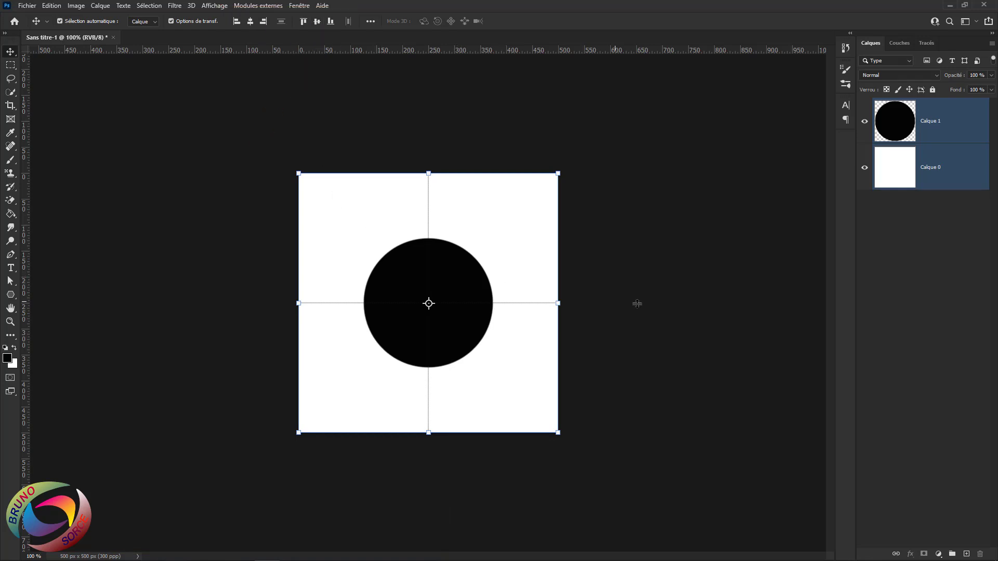
Duplicate the dot layer Calque 1, and briefly hide and reshow the white layer Calque 0
click(959, 127)
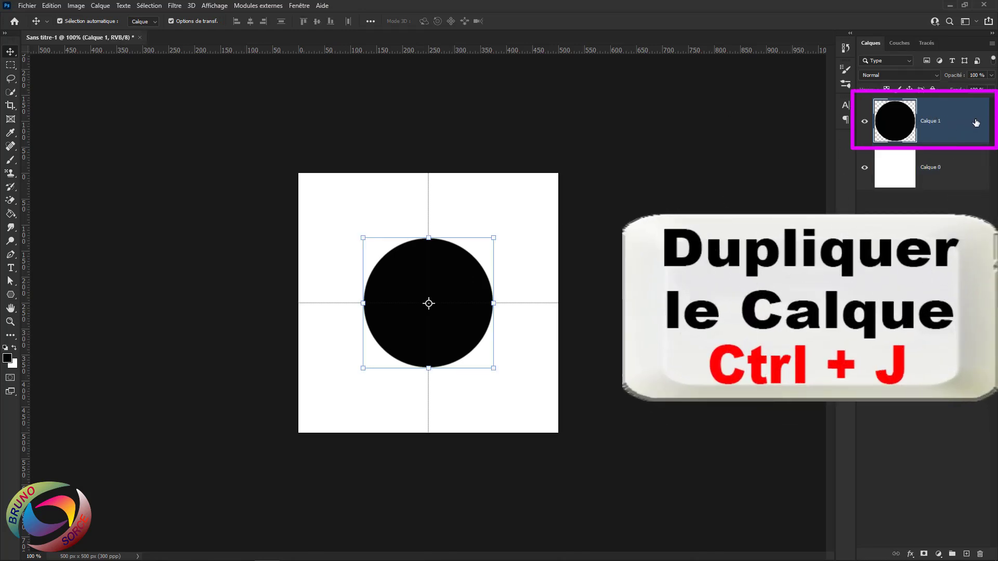
key(ctrl+j)
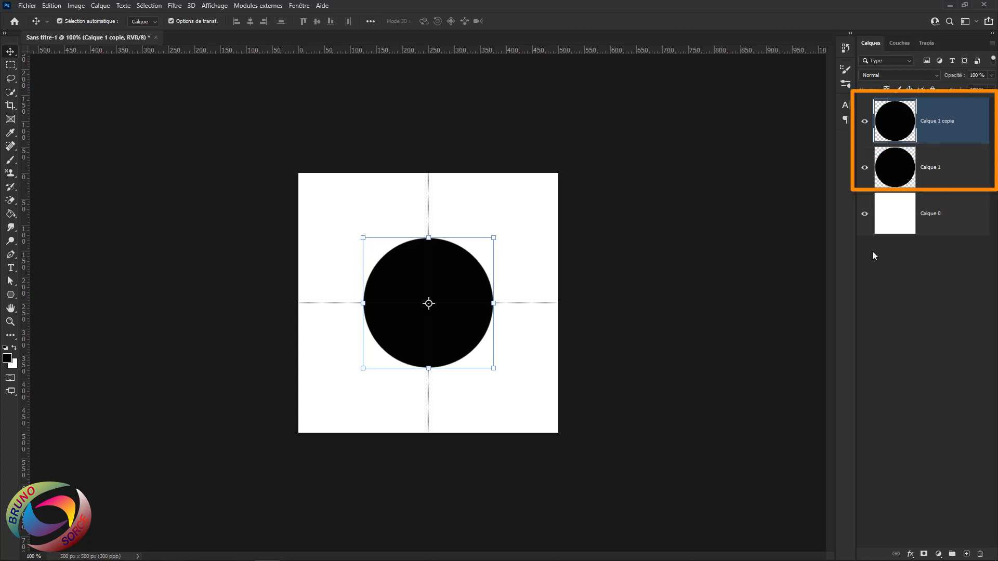
click(864, 214)
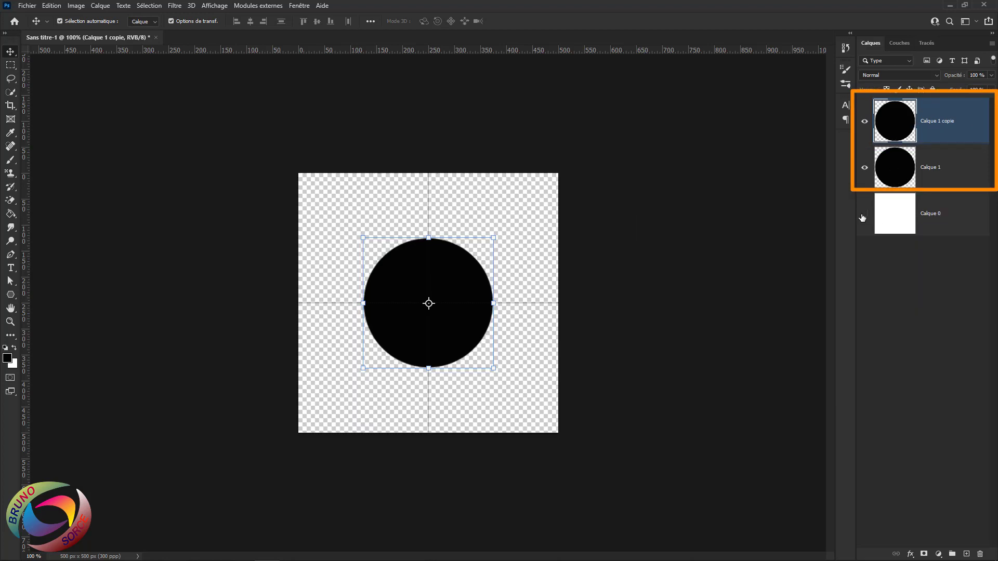
click(864, 214)
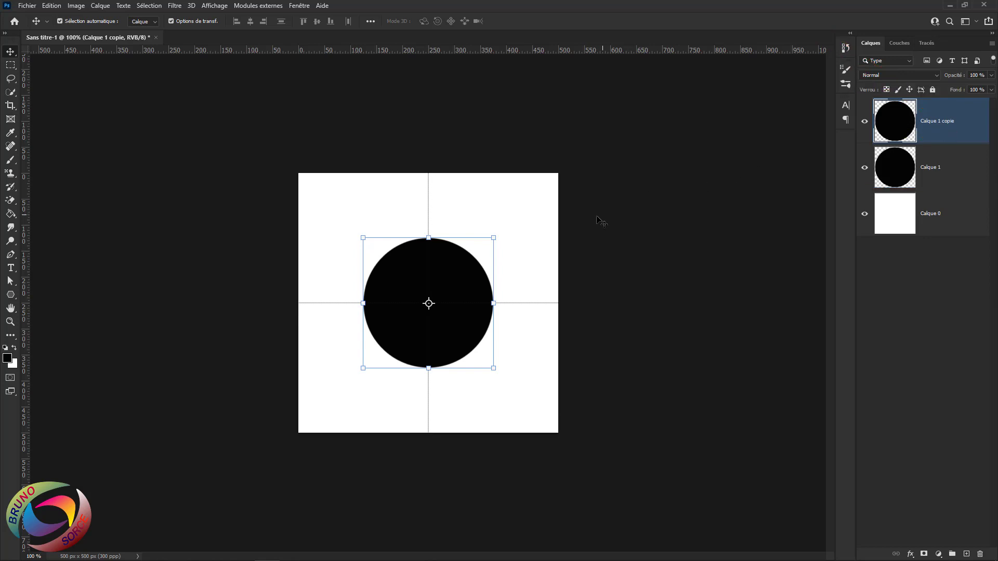
Offset Calque 1 copie by 250 px horizontally and 250 px vertically using the wrap-around Translation filter, and hide the white layer Calque 0
click(174, 7)
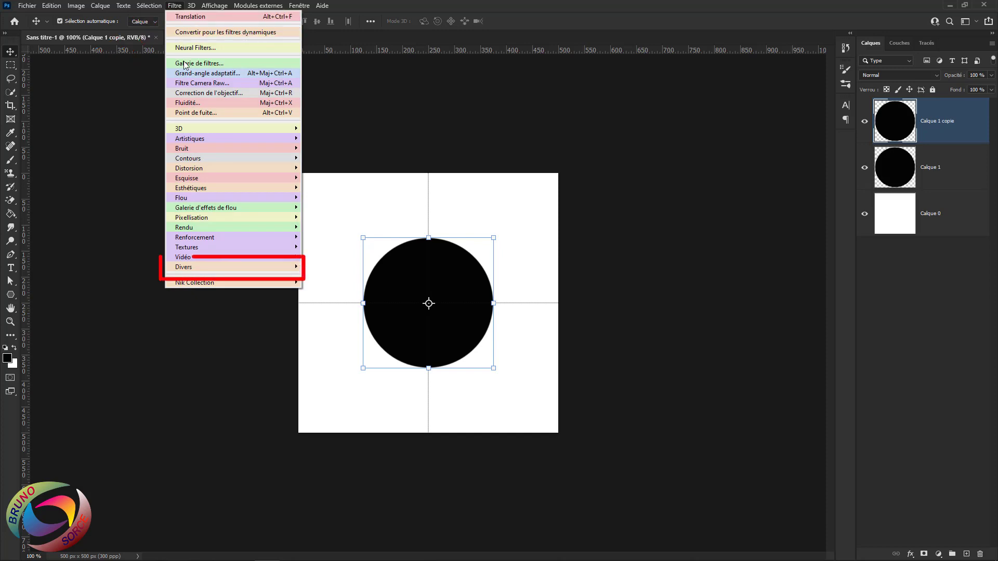
mouse_move(246, 269)
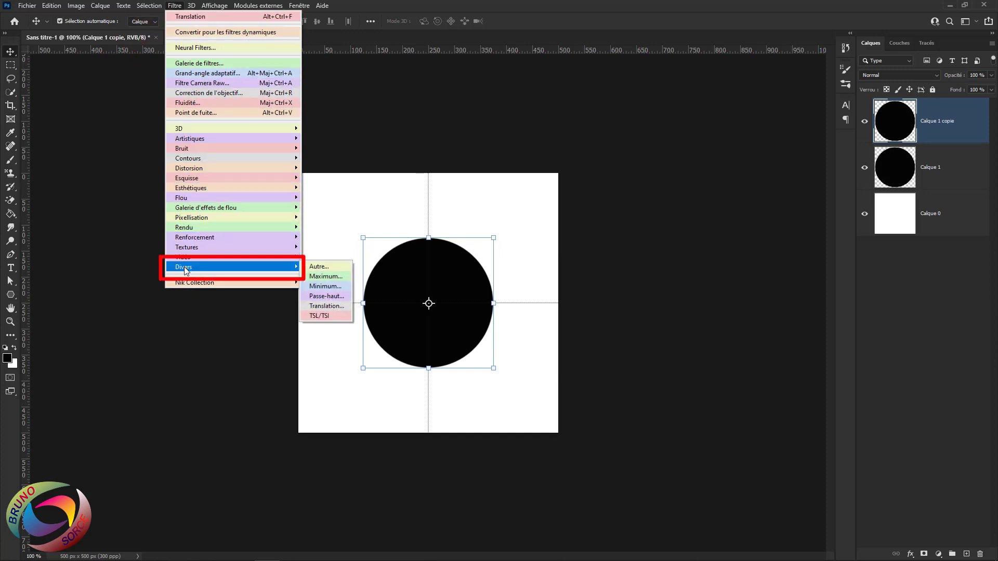
click(319, 306)
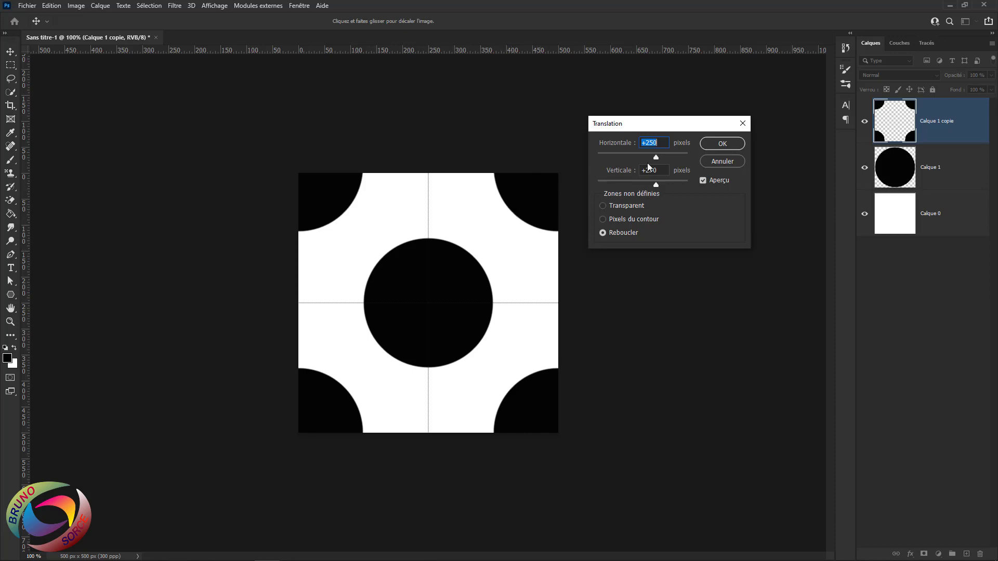
drag(632, 157, 646, 188)
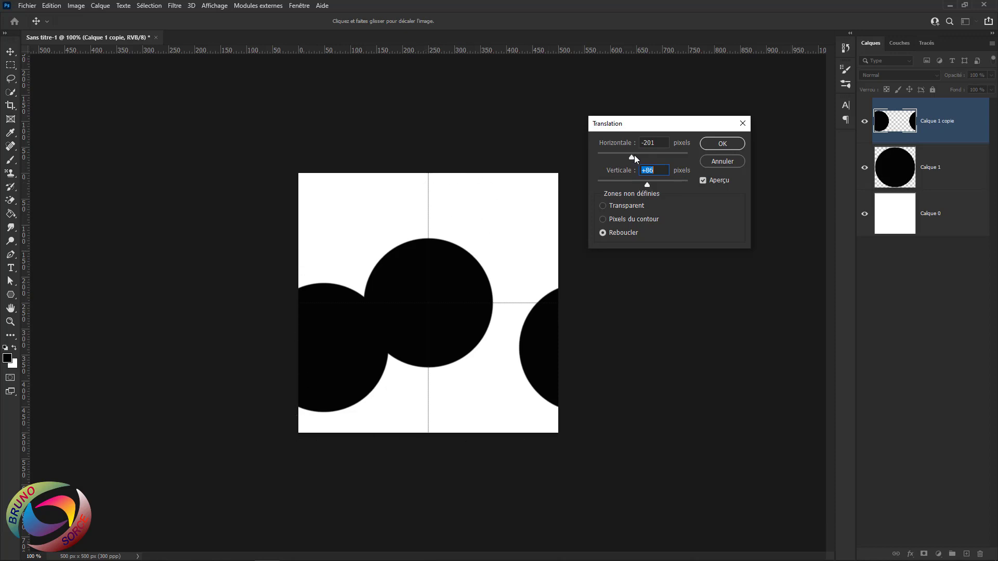
drag(657, 141, 640, 140)
text(250)
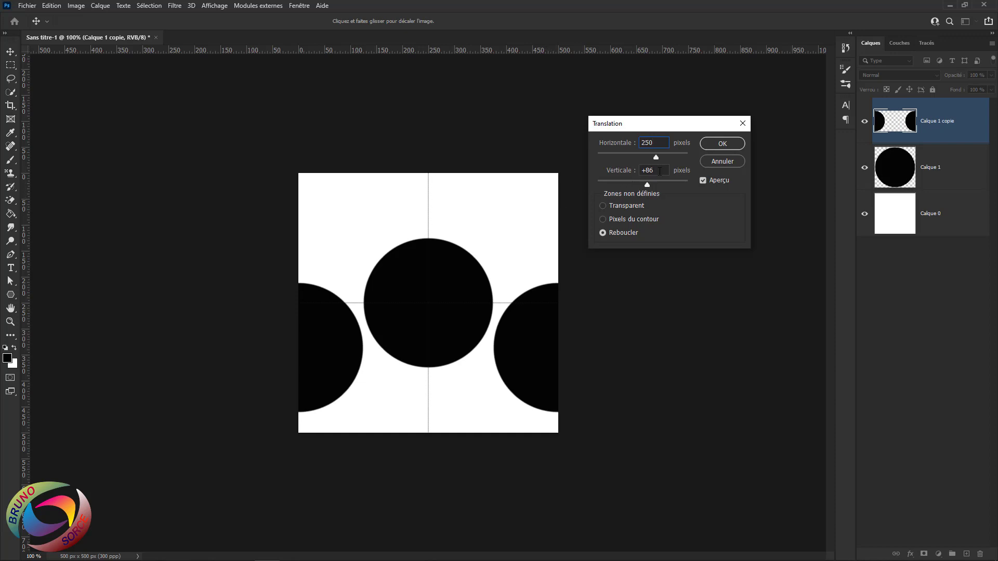
drag(656, 170, 633, 170)
text(25)
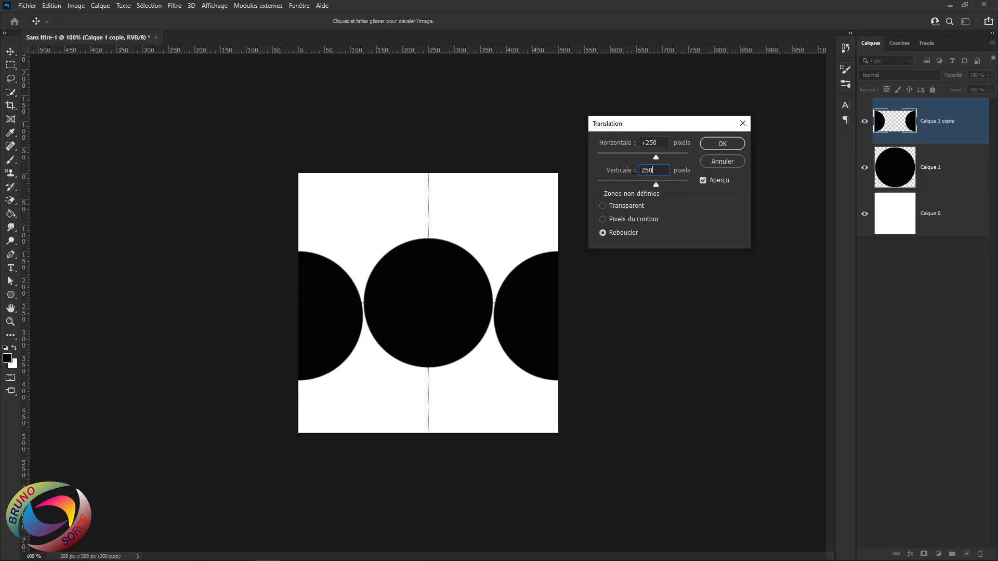
text(0)
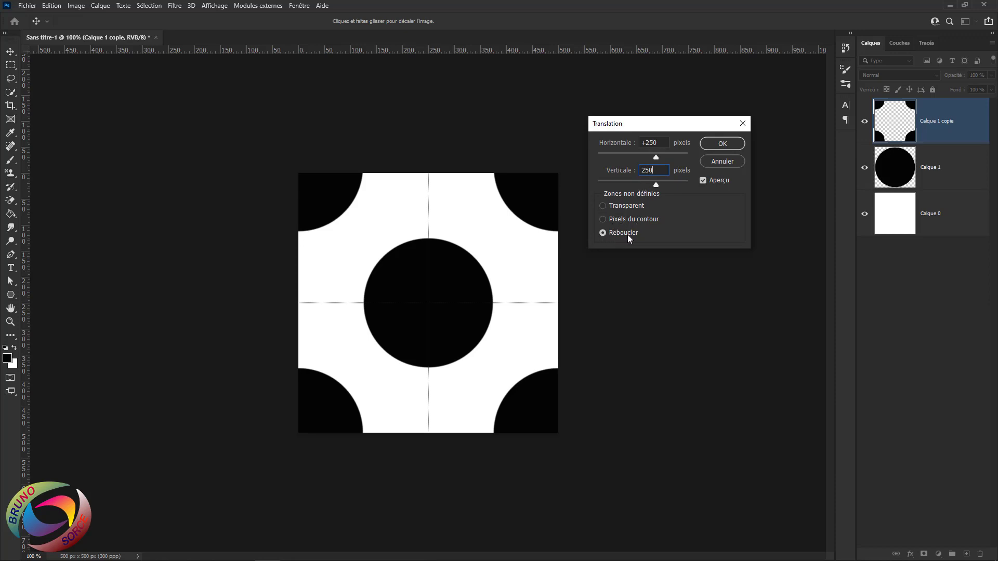
click(725, 146)
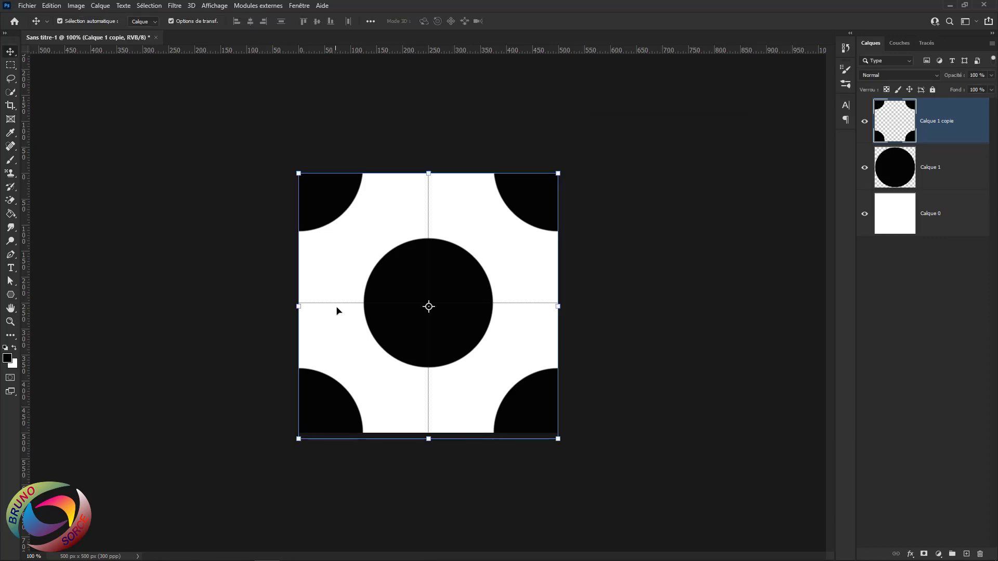
click(588, 216)
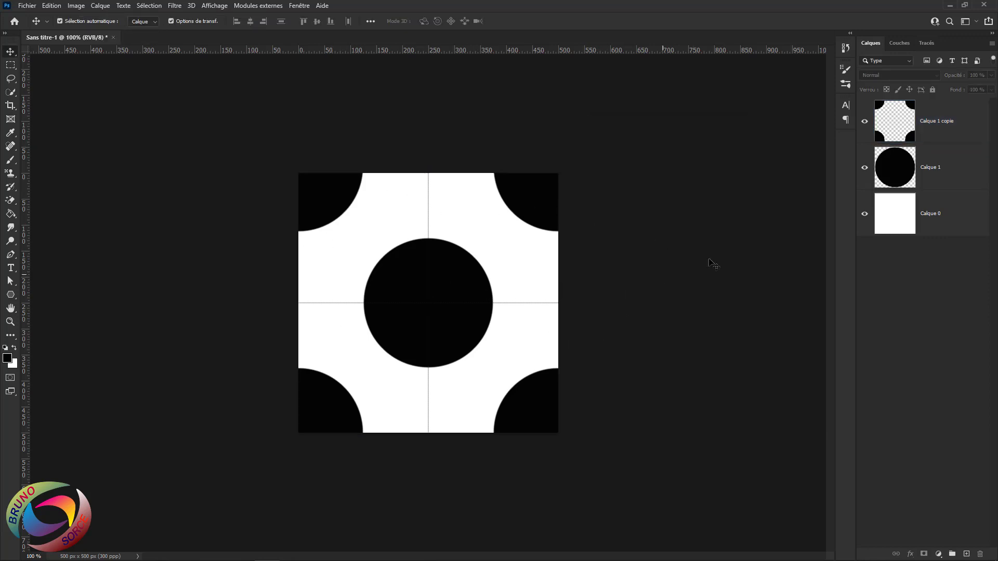
click(865, 217)
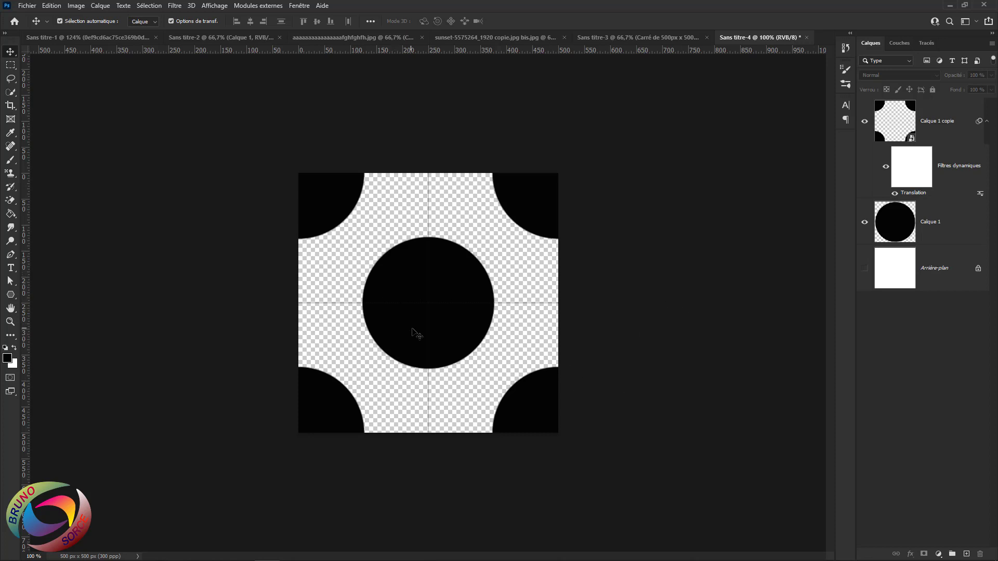
Select the centred dot layer Calque 1 and ready the Eraser tool with a size of about 117 px
click(954, 231)
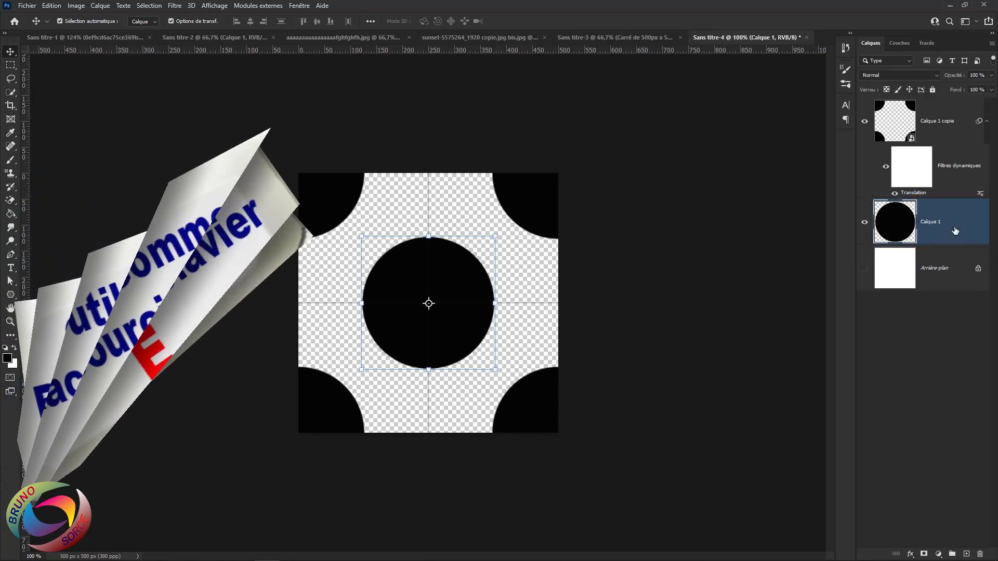
click(11, 203)
right_click(11, 204)
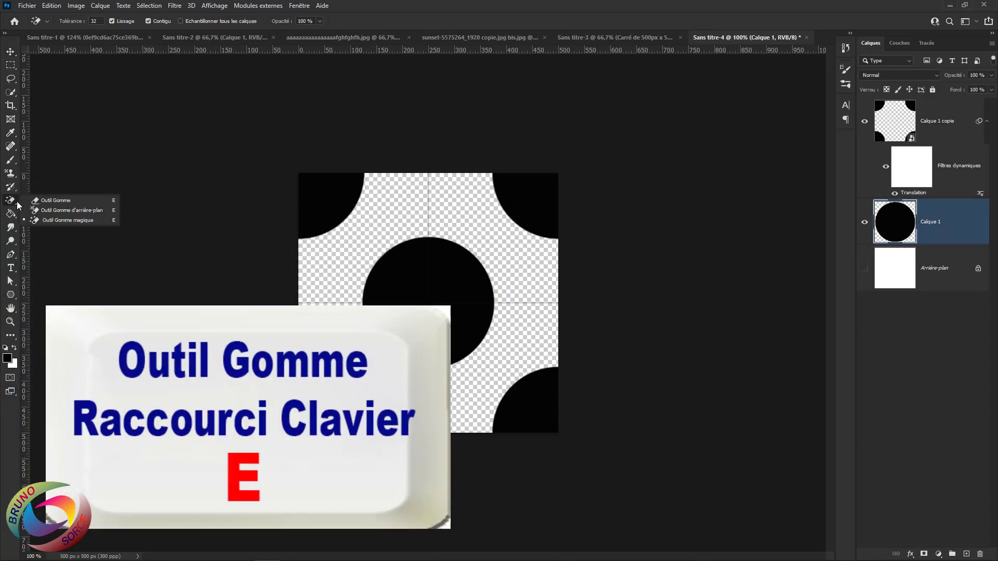
click(52, 202)
right_click(404, 280)
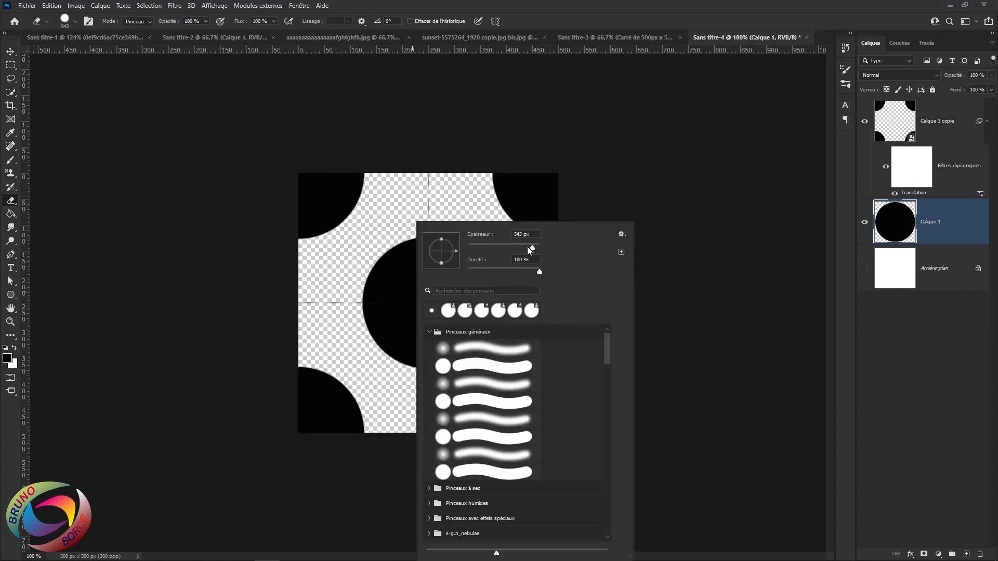
drag(492, 247, 506, 247)
click(582, 11)
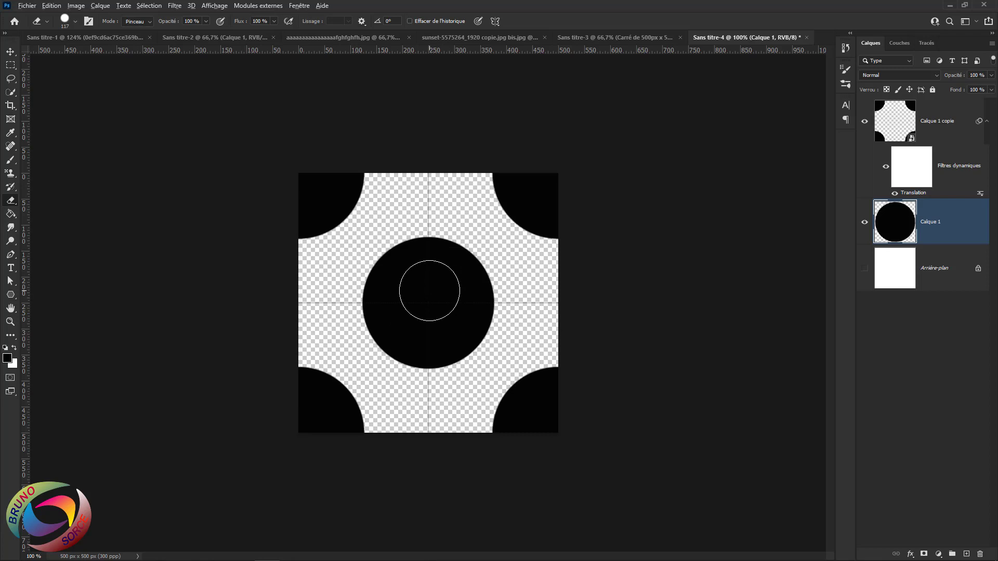
Enlarge the eraser tip slightly and erase a round hole in the middle of the dot where the guides cross
alt+right_click(430, 290)
mouse_move(429, 291)
mouse_down()
mouse_move(507, 298)
mouse_move(431, 299)
mouse_up()
click(427, 300)
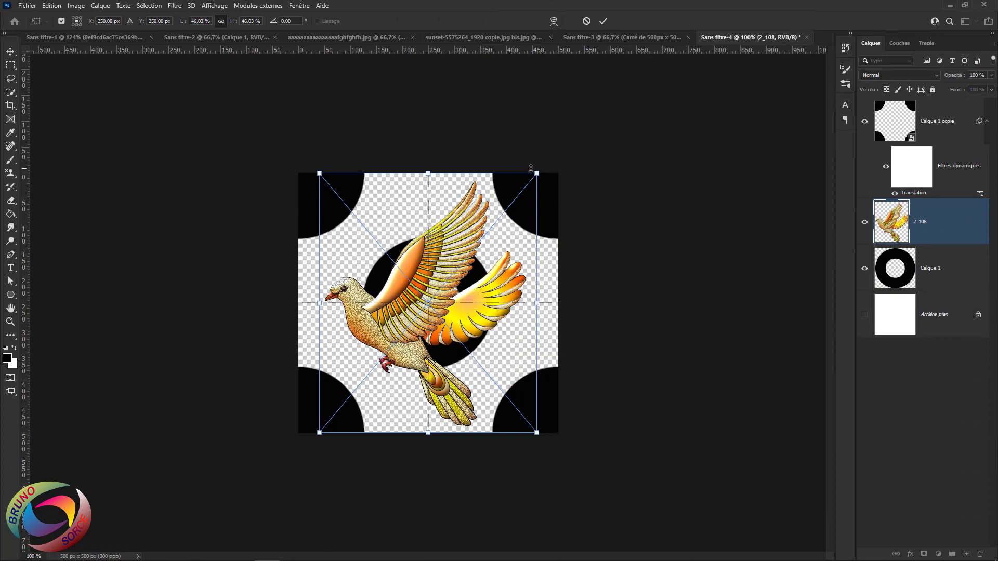
Scale the placed bird image 2_108 to about 12.34 % and position it right of the ring at about X 444 px, Y 250 px
drag(536, 172, 401, 335)
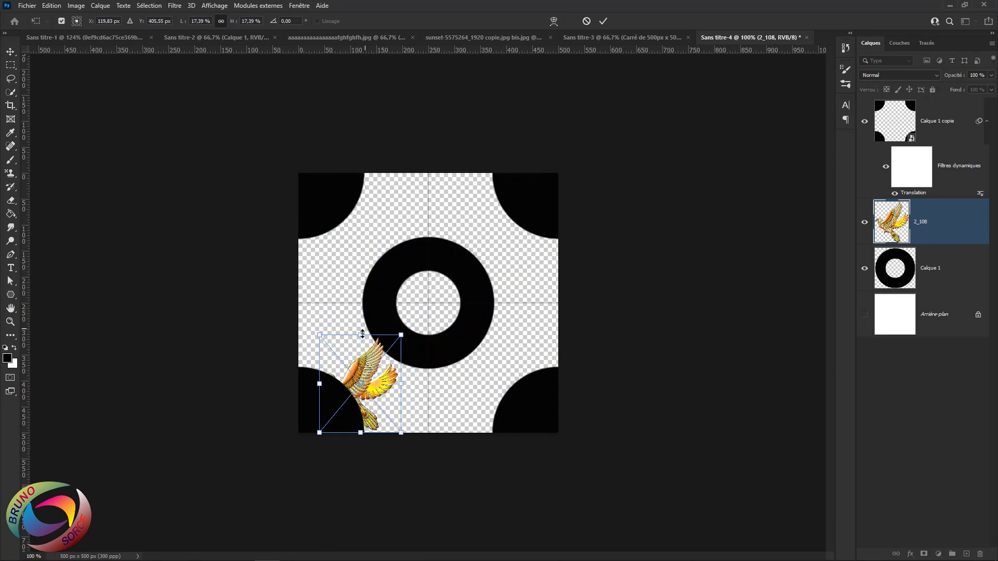
drag(370, 366, 539, 276)
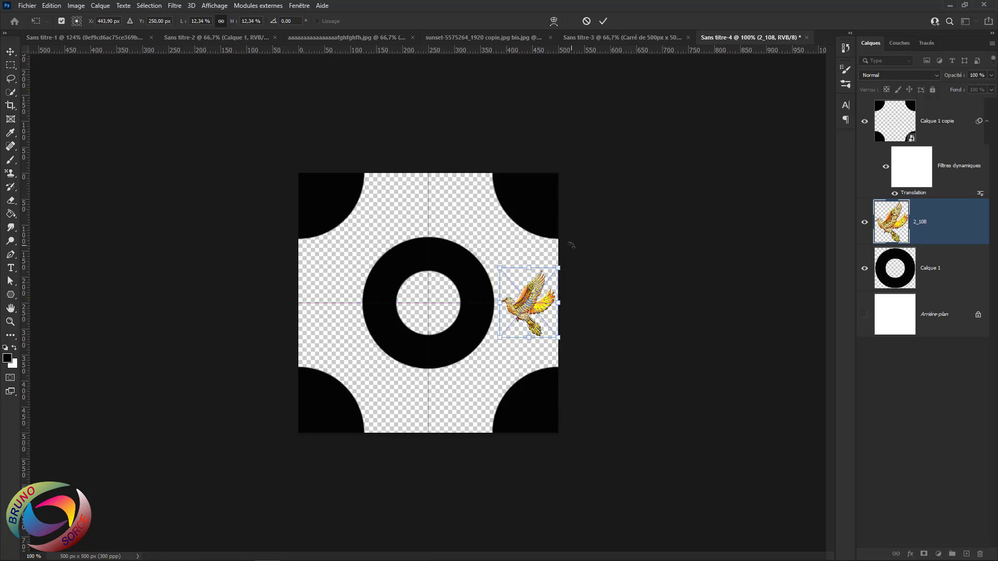
key(Return)
Duplicate the bird layer 2_108 and move the copy horizontally to the left side of the ring
key(v)
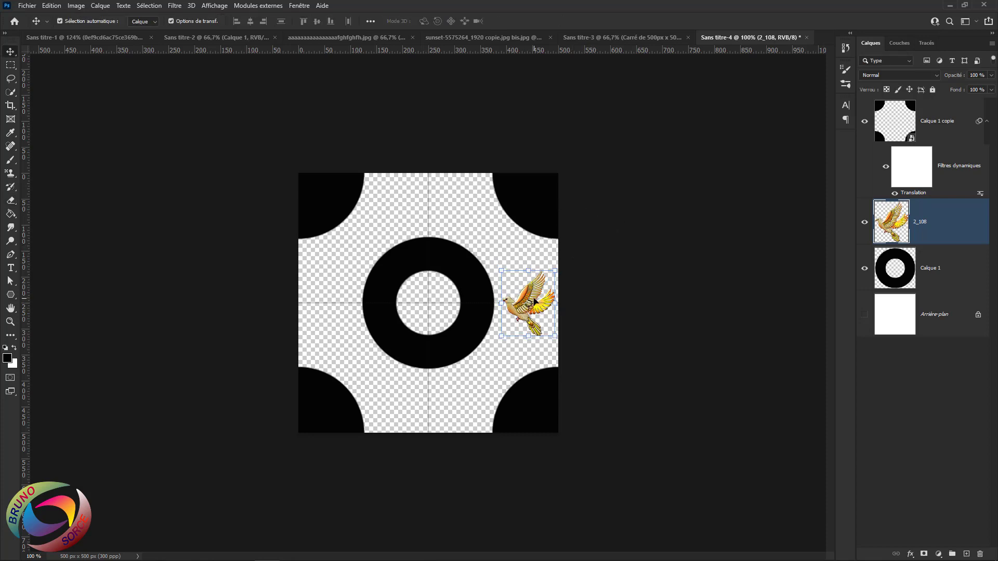
key(ctrl+j)
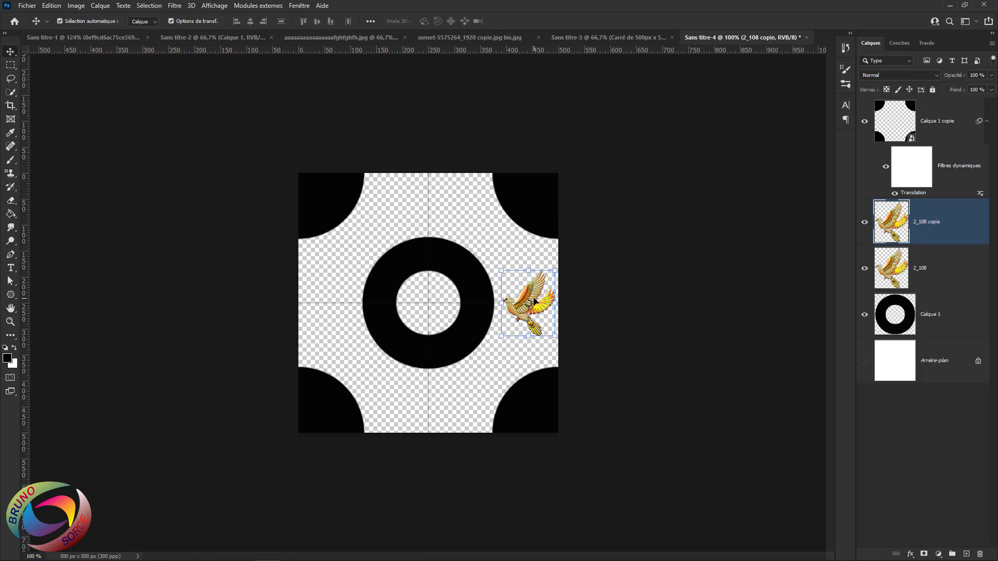
drag(526, 300, 328, 300)
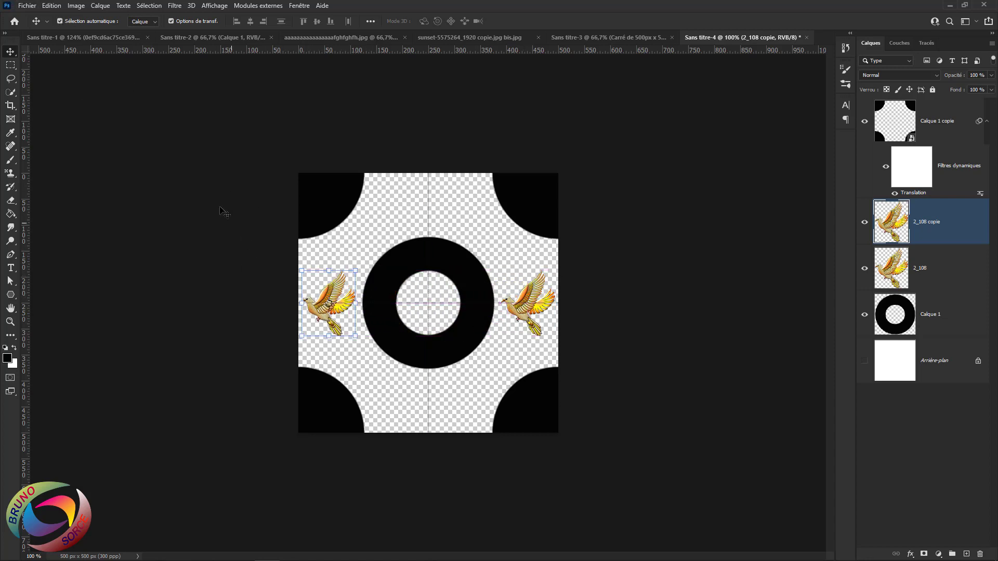
Flip the bird copy horizontally so that it faces the ring
click(52, 6)
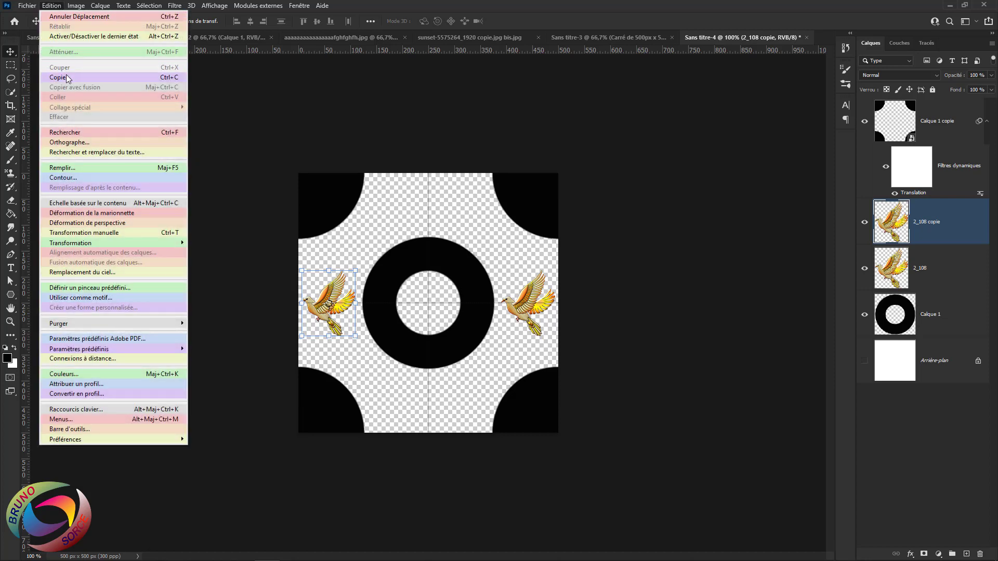
mouse_move(94, 244)
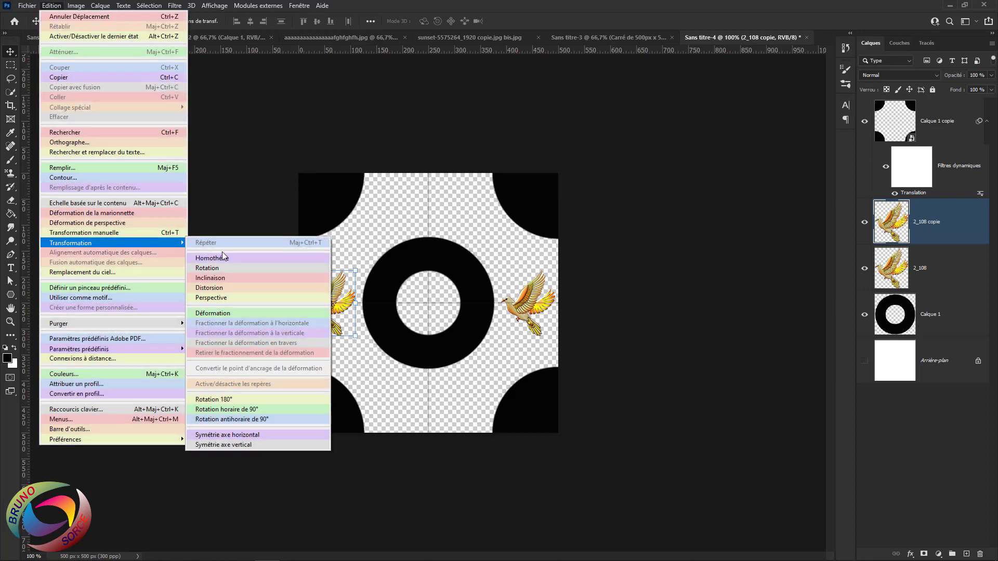
click(216, 436)
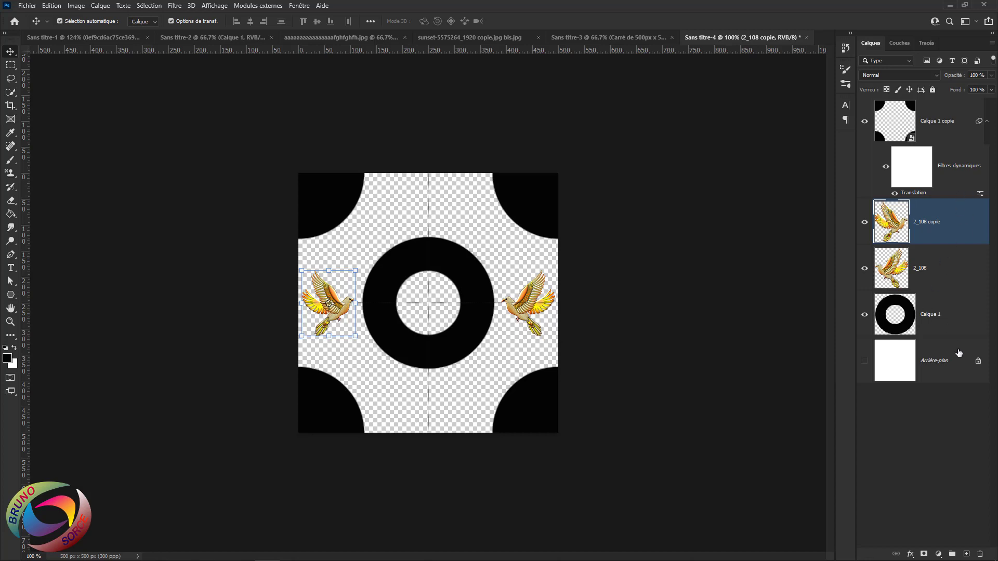
Add an empty layer directly above Arrière-plan and ready the Brush tool with a size of about 72 px
click(959, 353)
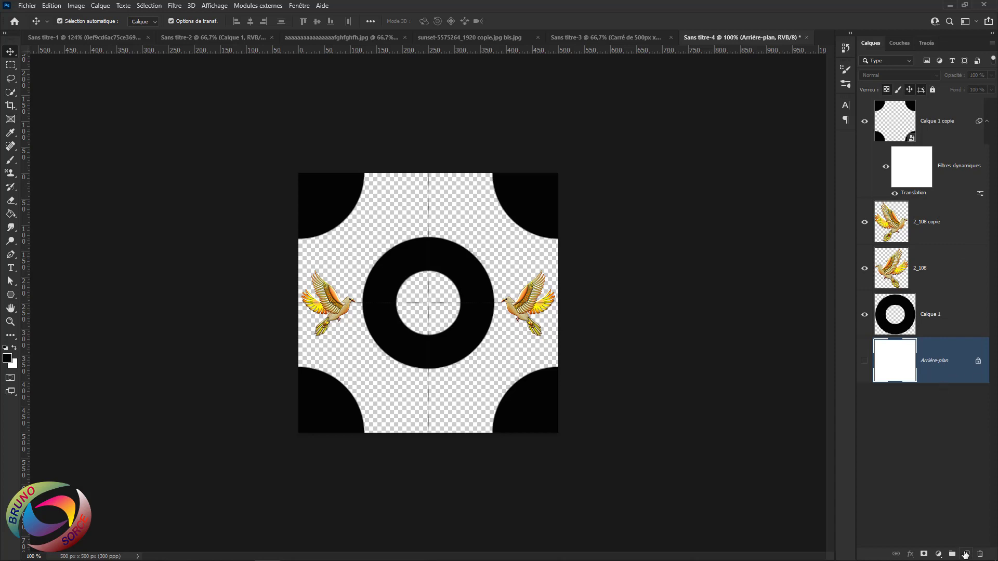
click(965, 554)
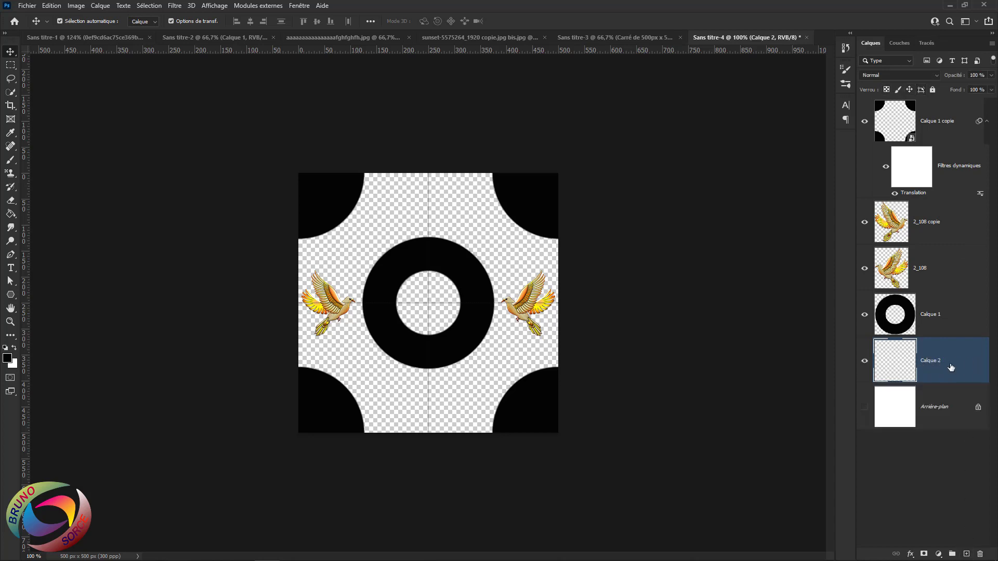
click(10, 161)
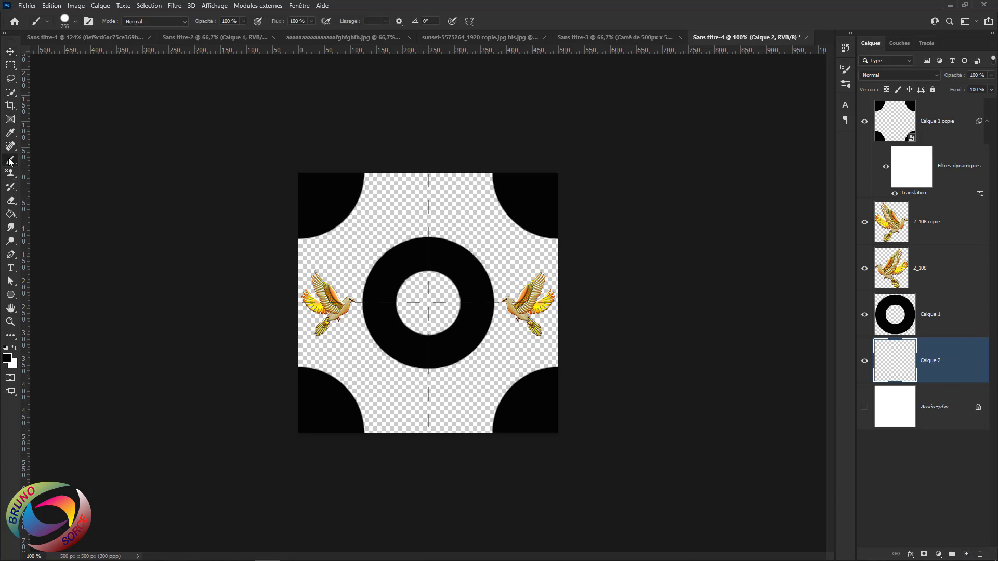
right_click(10, 161)
click(57, 161)
alt+right_click(383, 235)
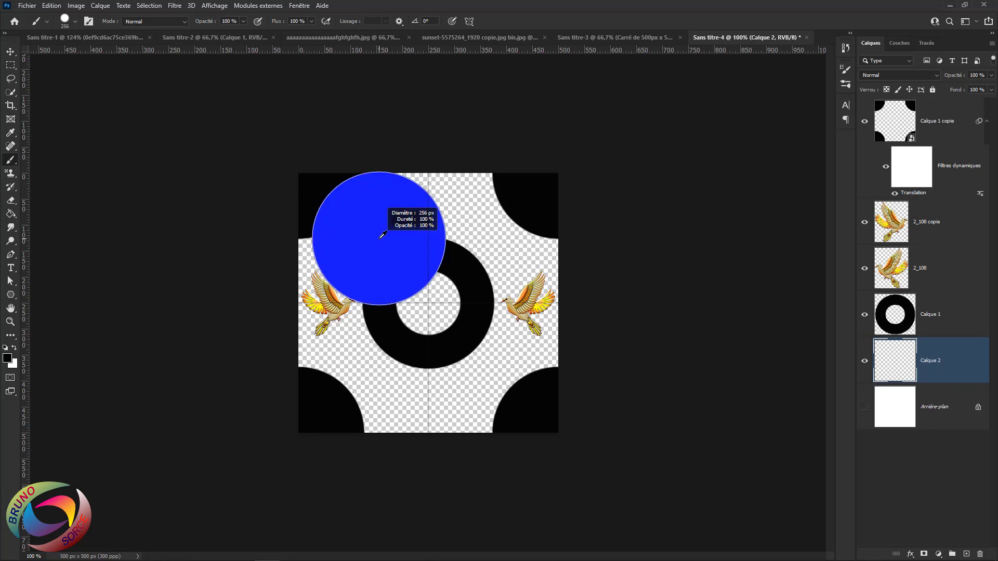
drag(379, 239, 331, 244)
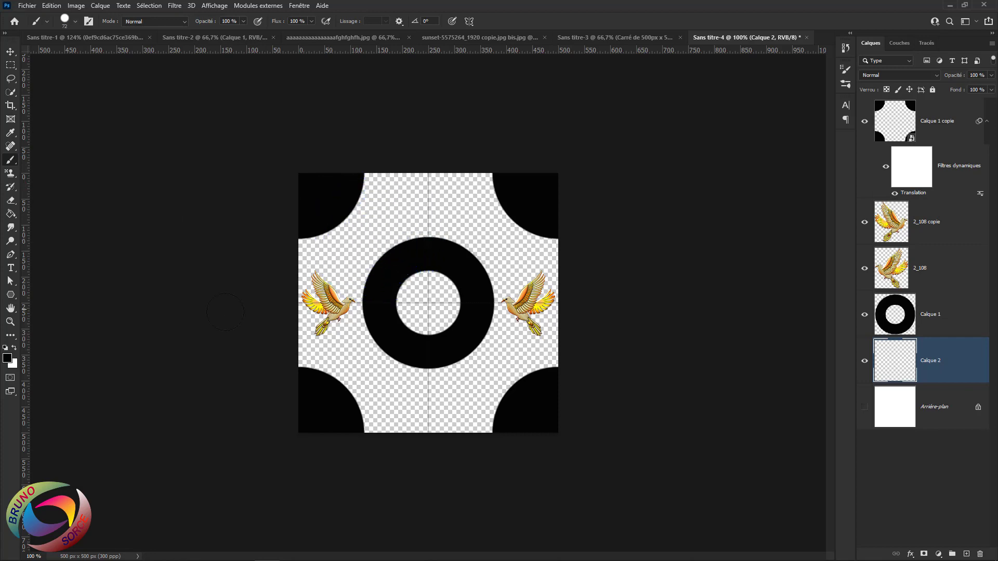
Set the foreground colour to cyan 00fff6 and stamp one dot above the ring left of the vertical guide and one diagonally opposite below
click(7, 358)
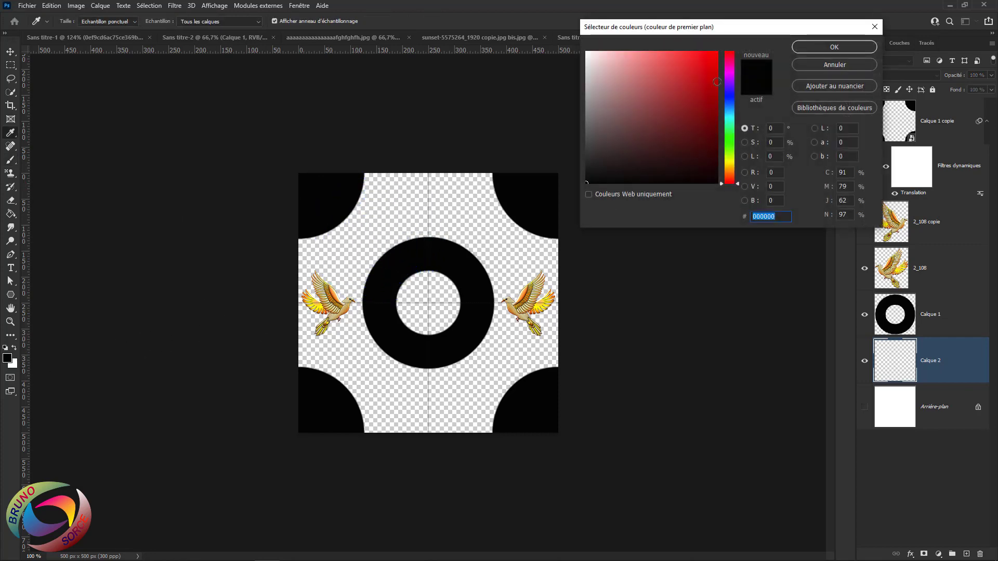
click(728, 117)
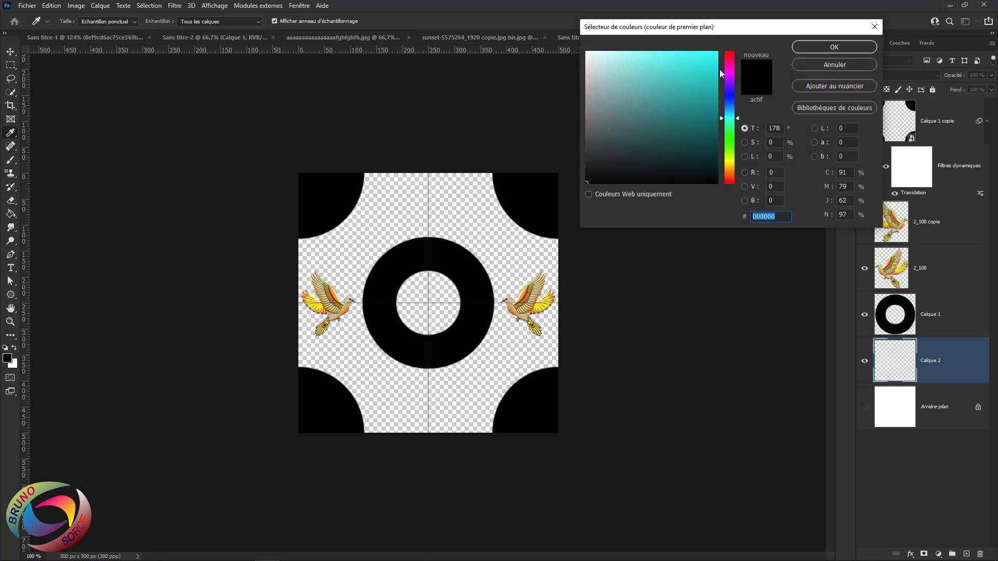
click(714, 56)
drag(714, 56, 731, 54)
click(828, 50)
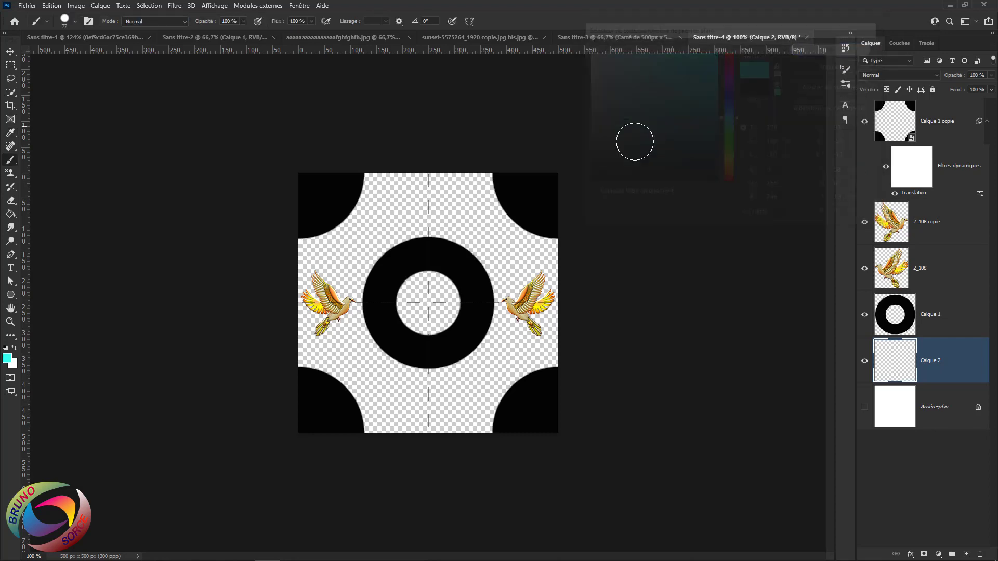
click(393, 210)
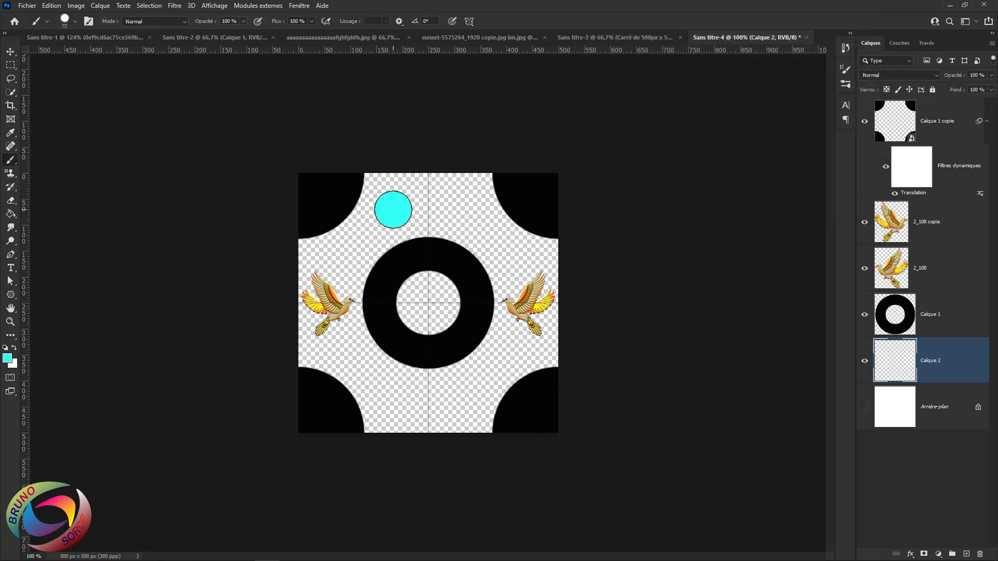
click(464, 396)
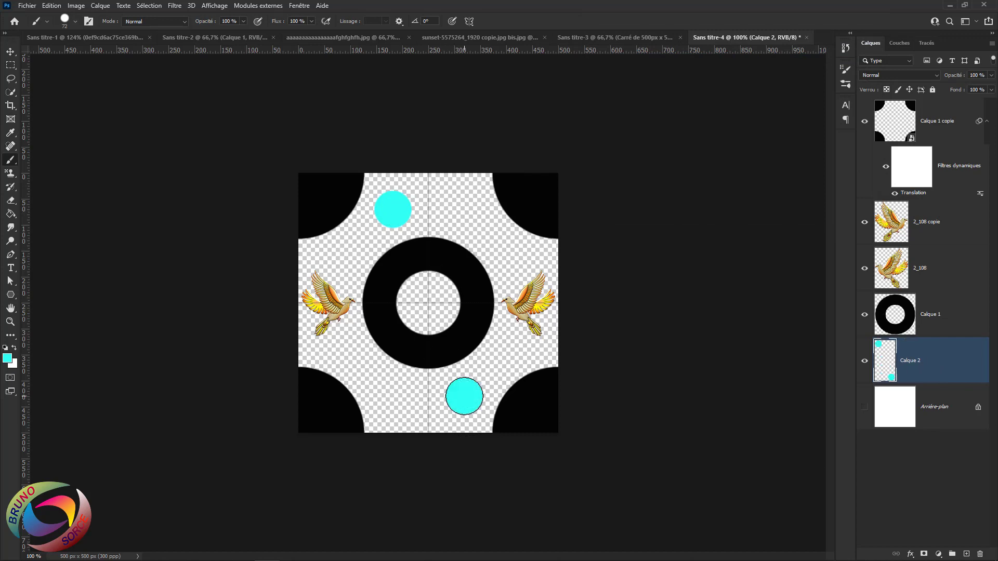
Set the foreground colour to red and stamp one dot above the ring right of the vertical guide and one diagonally opposite below
click(8, 359)
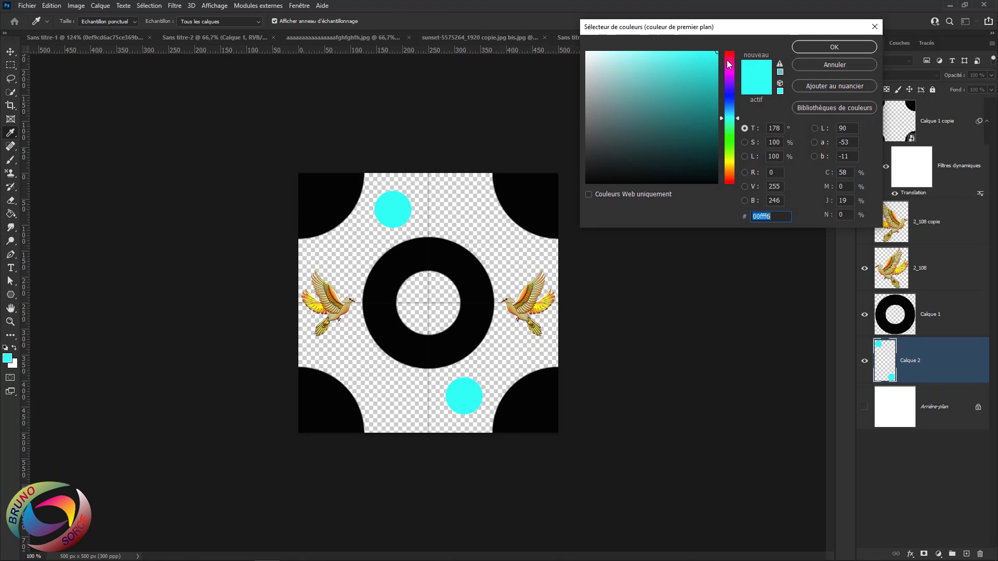
click(729, 59)
click(834, 47)
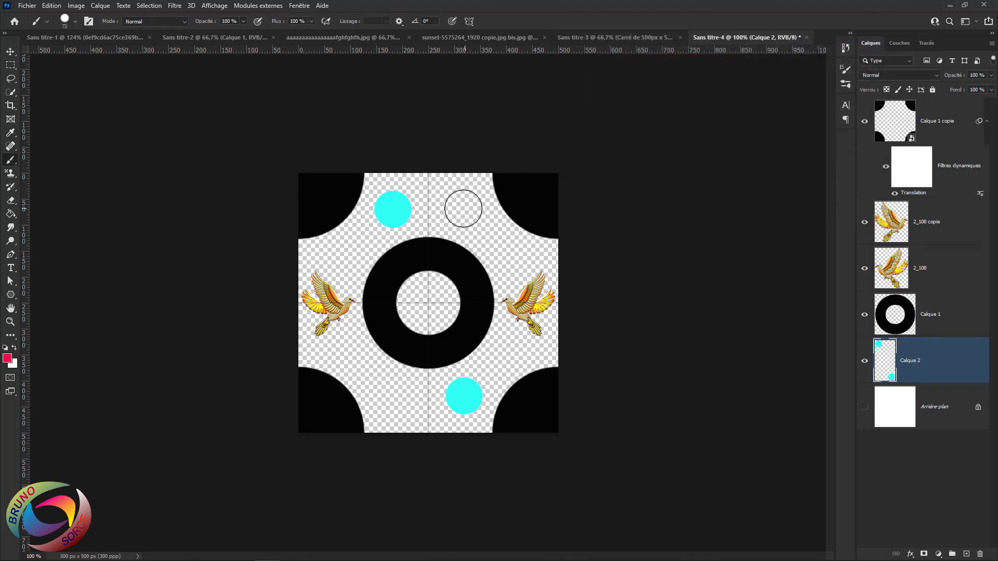
click(460, 209)
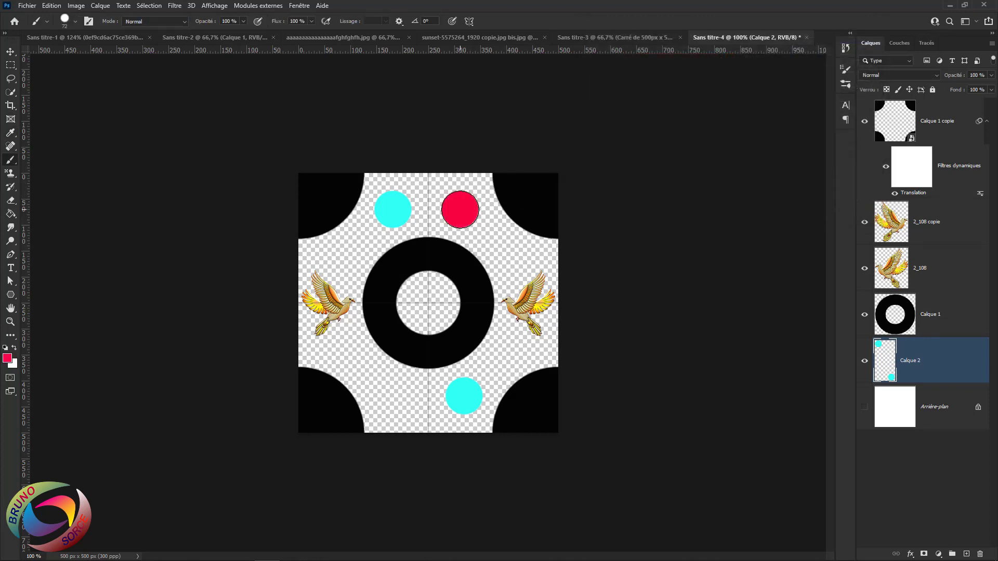
click(395, 394)
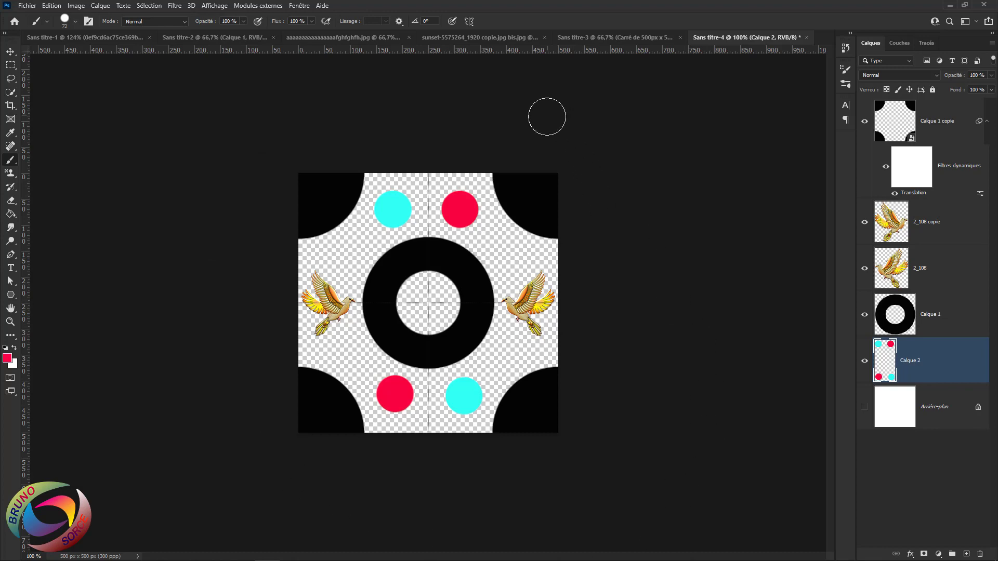
Define the finished tile as a pattern, keeping the proposed name
click(52, 9)
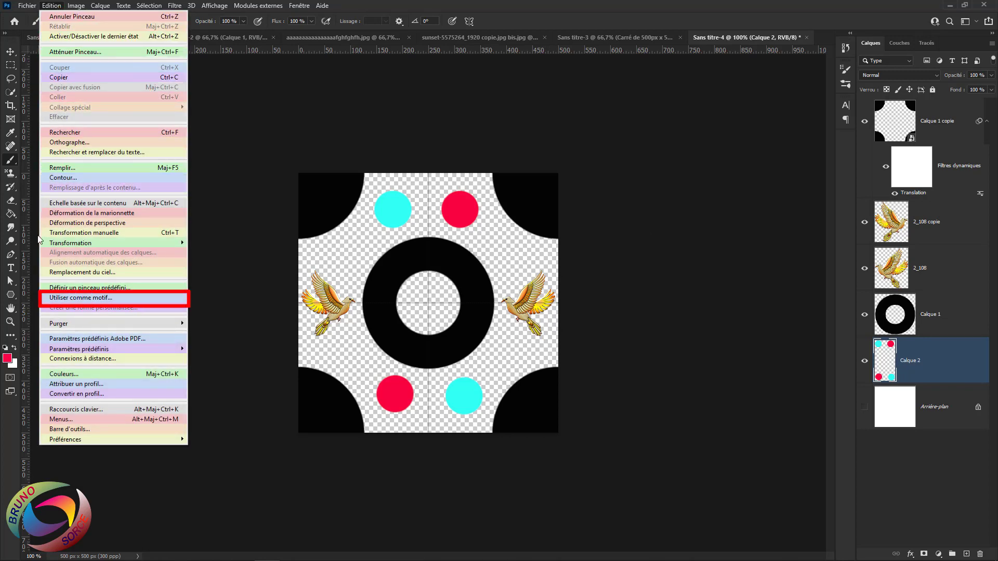
click(64, 299)
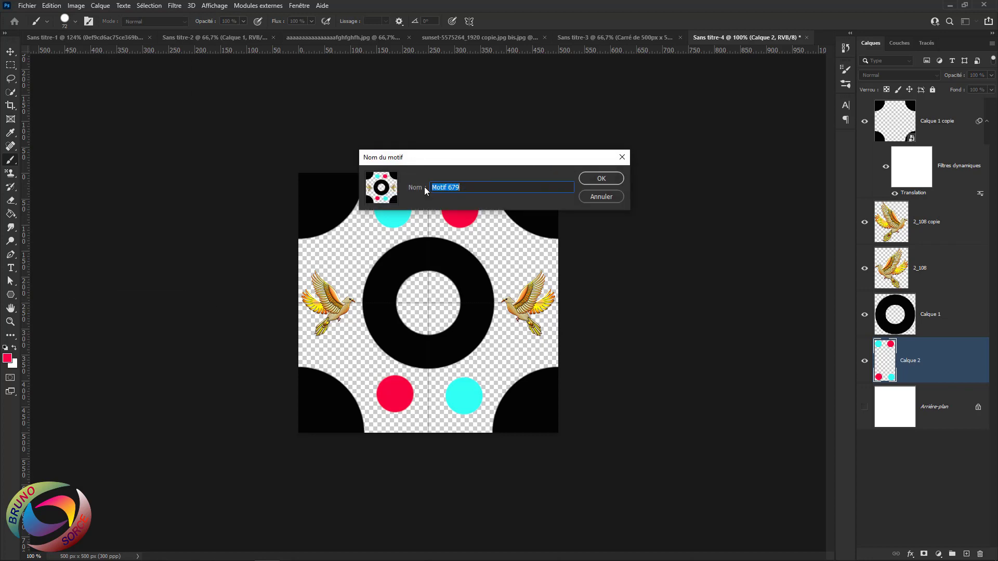
click(610, 180)
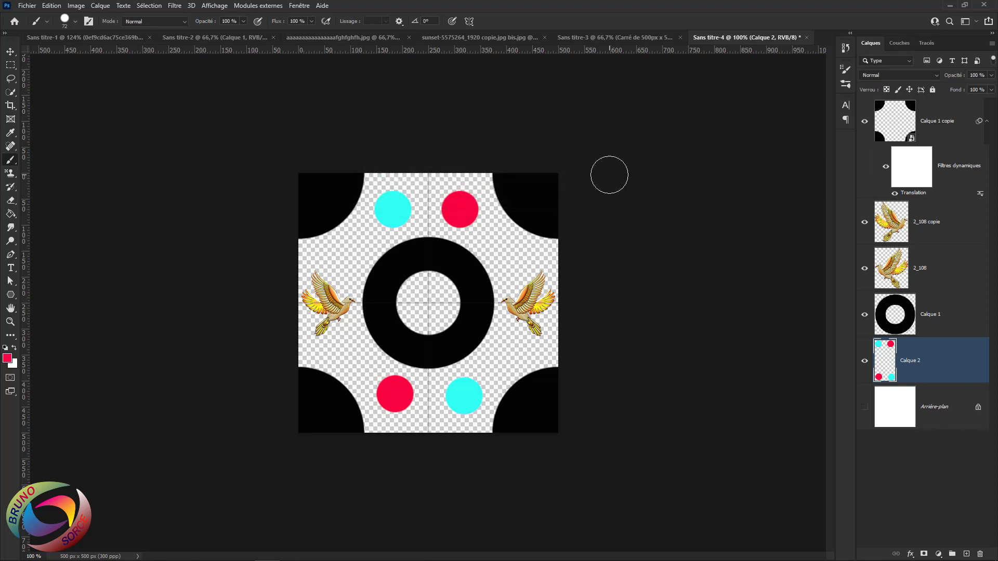
Ready the Paint Bucket tool with Motif as its fill source and look through the saved patterns
click(10, 215)
click(10, 214)
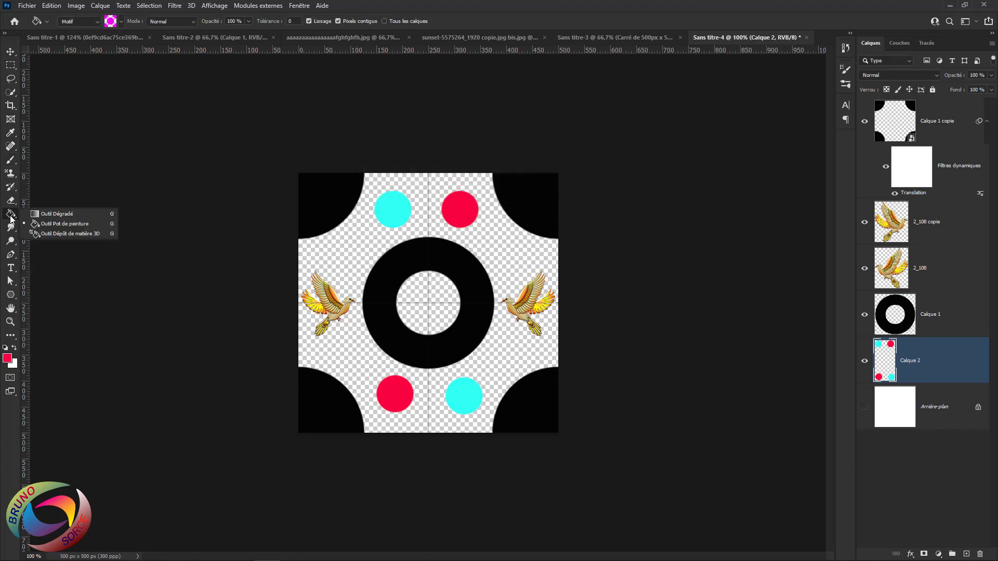
click(48, 227)
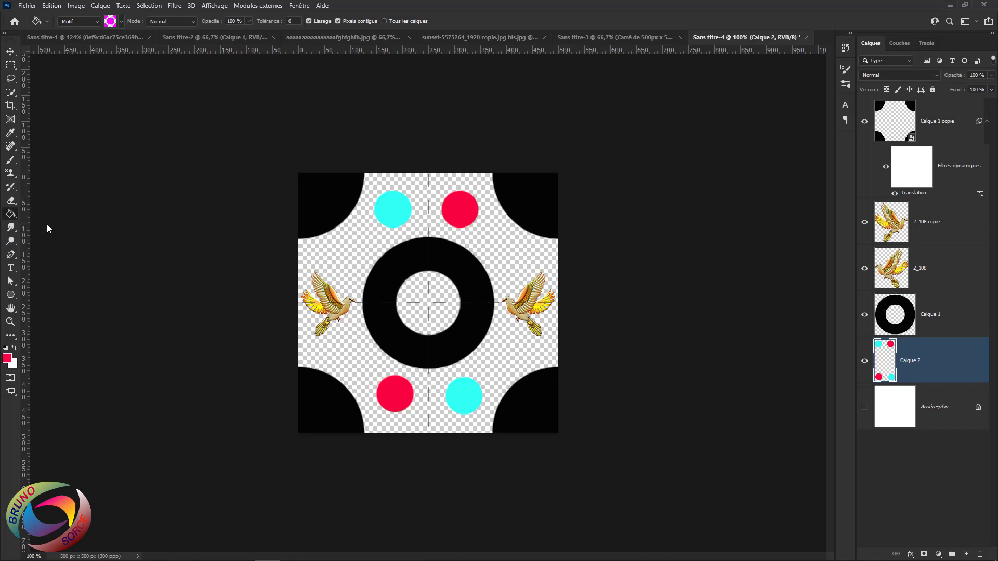
click(86, 23)
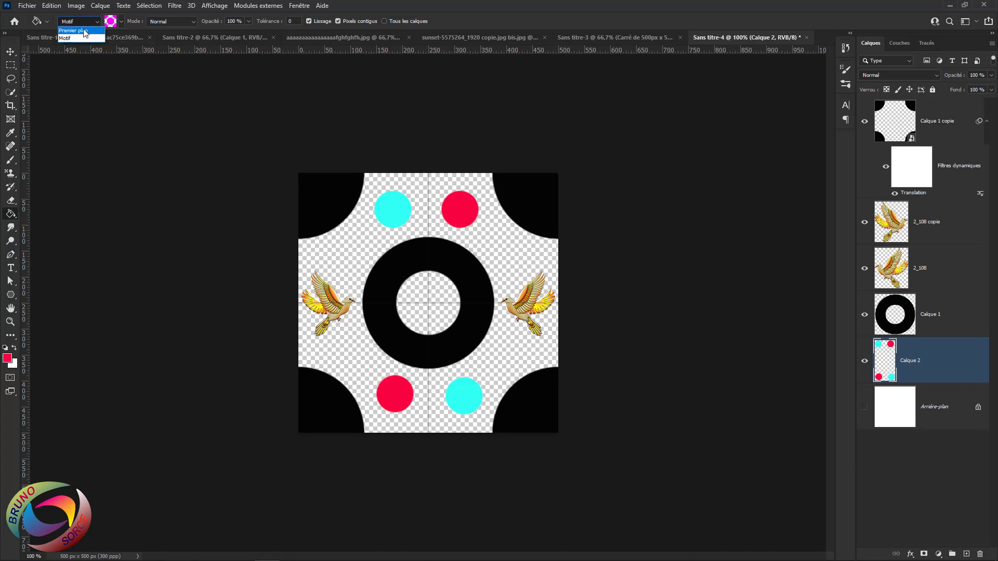
click(84, 31)
click(90, 24)
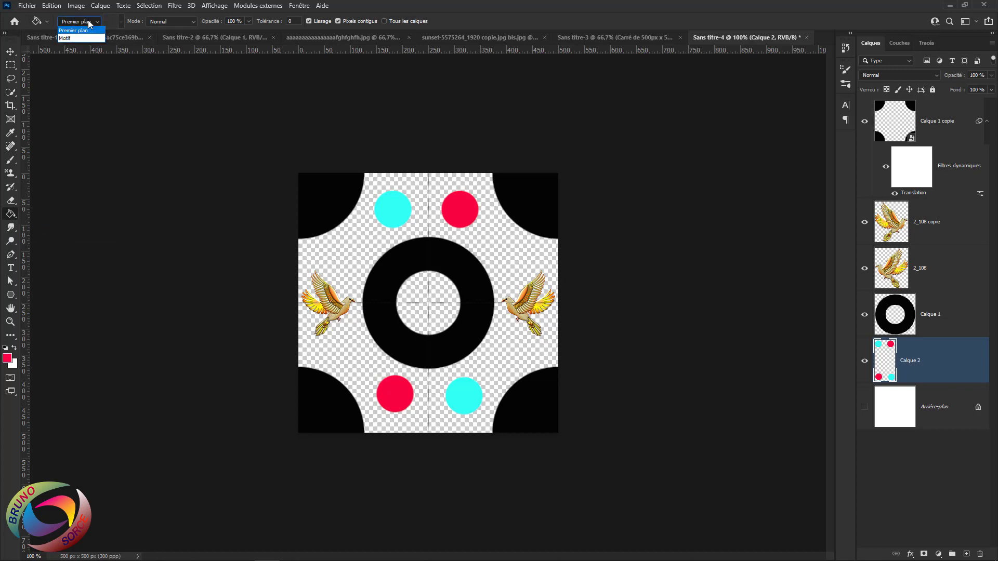
click(68, 38)
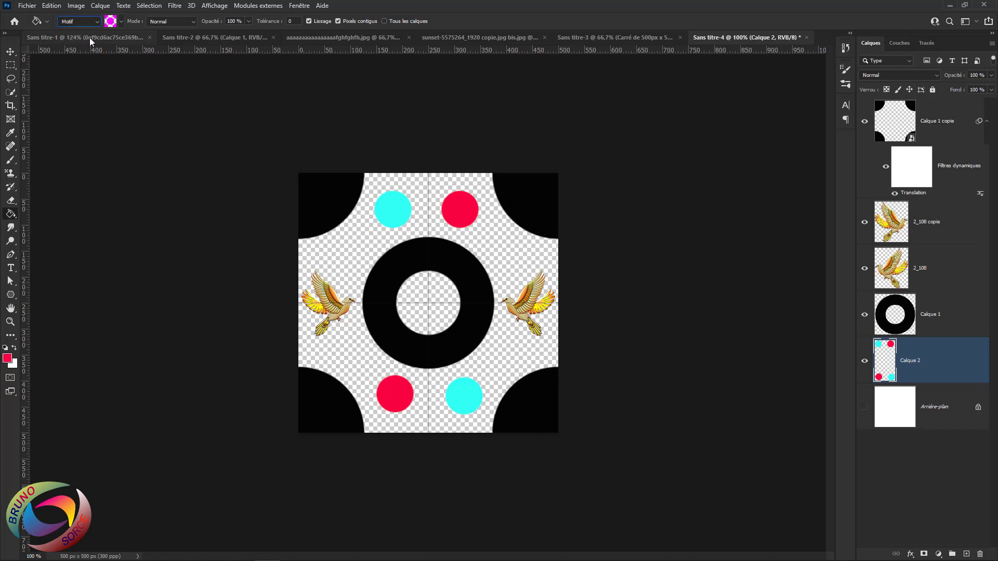
click(122, 23)
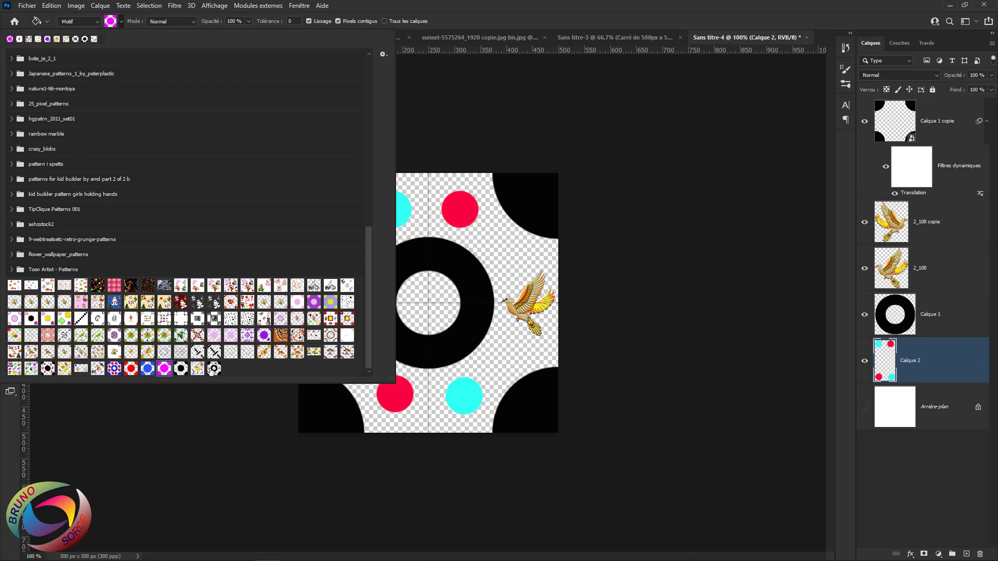
click(454, 20)
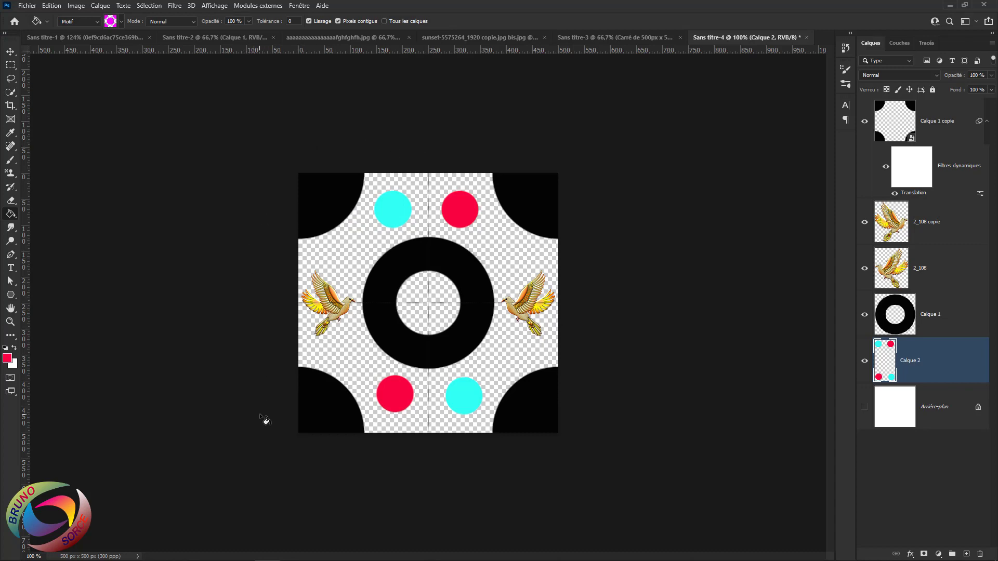
click(174, 7)
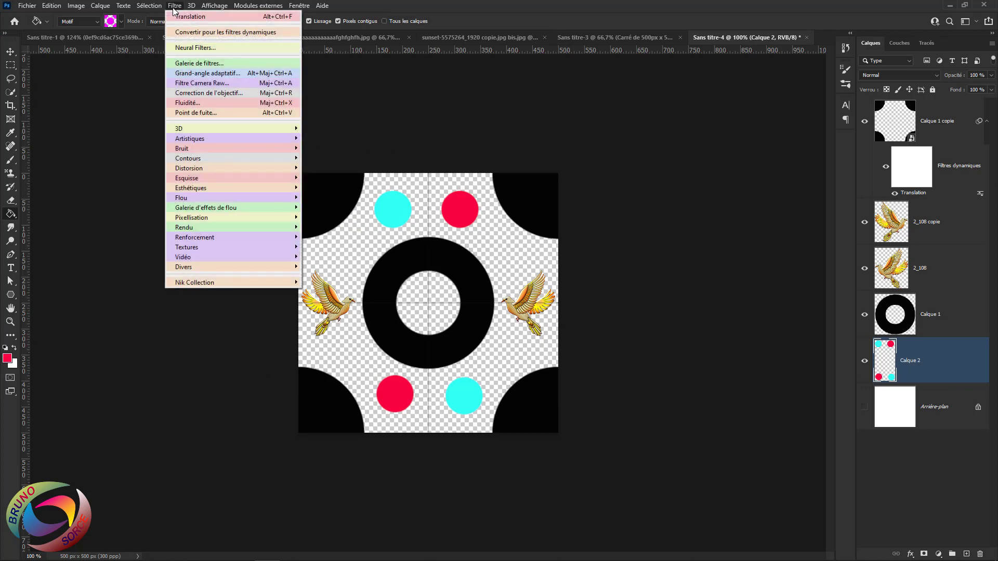
mouse_move(198, 268)
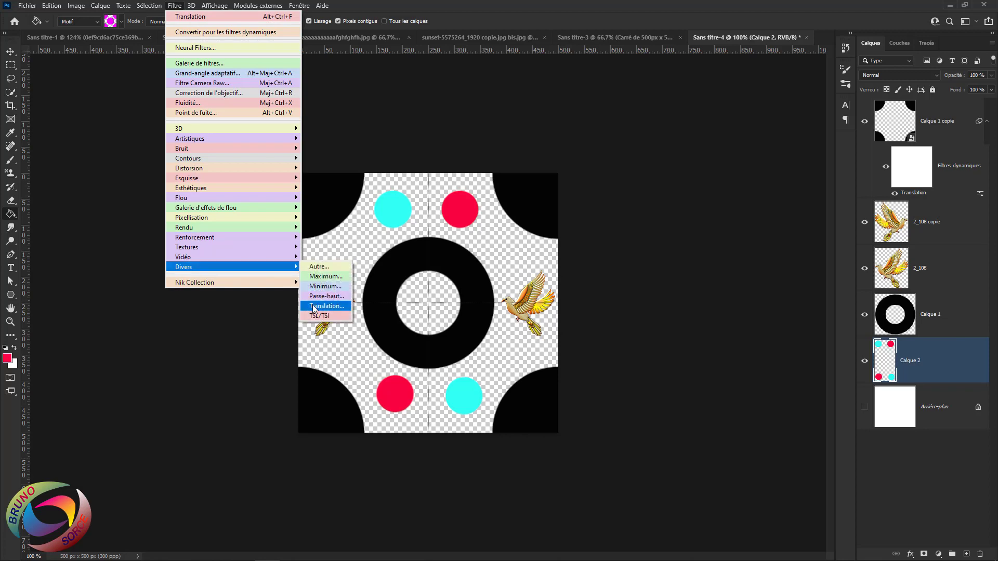
click(562, 8)
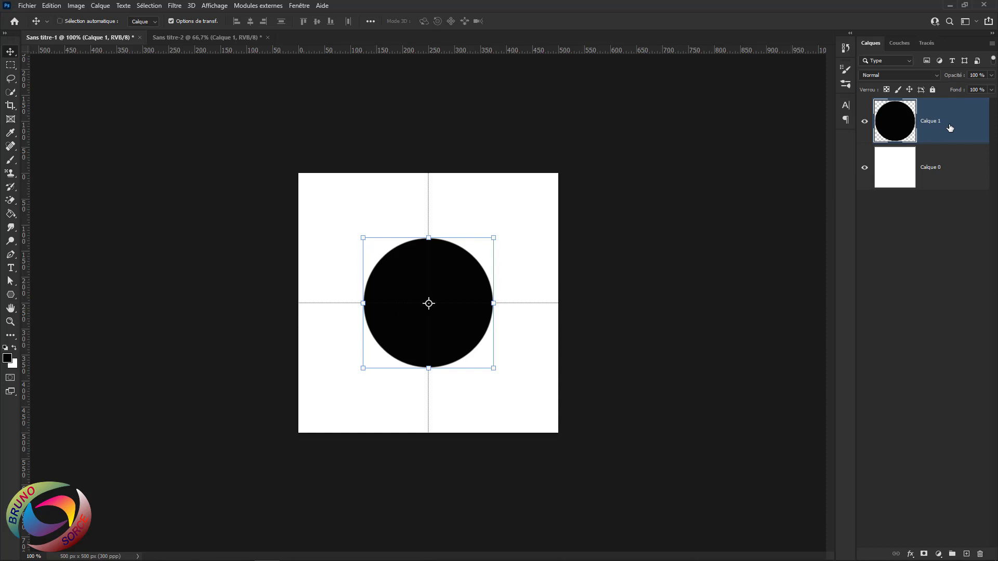
Duplicate the black circle layer Calque 1 and copy the upper-left quarter of the duplicate, selected up to the guides, to its own layer
key(ctrl+j)
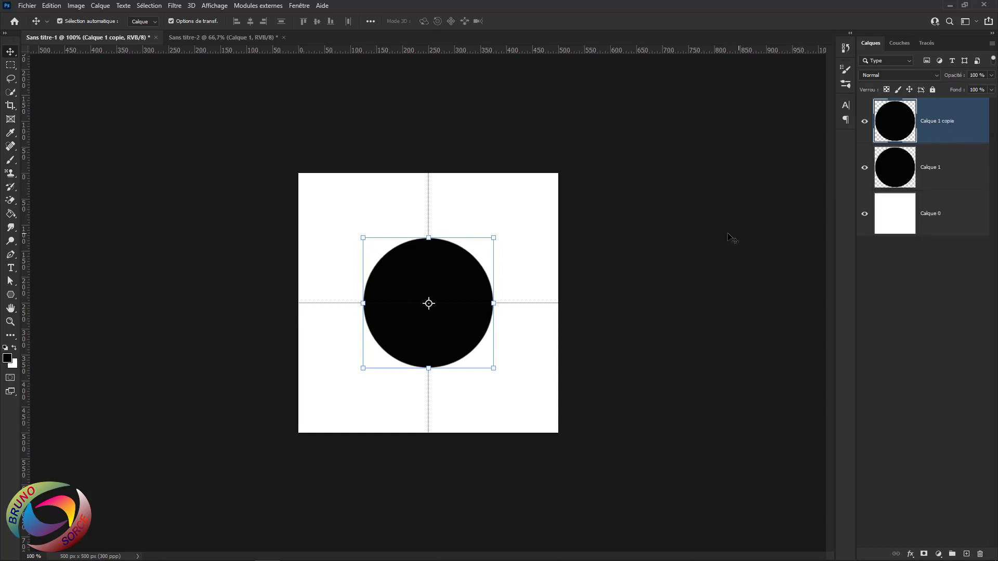
drag(10, 67, 60, 67)
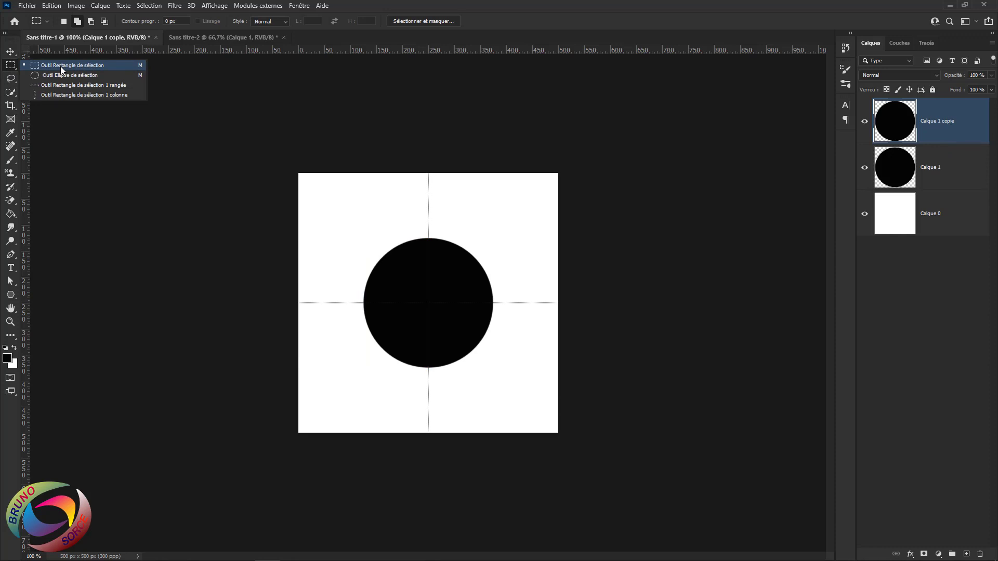
click(60, 66)
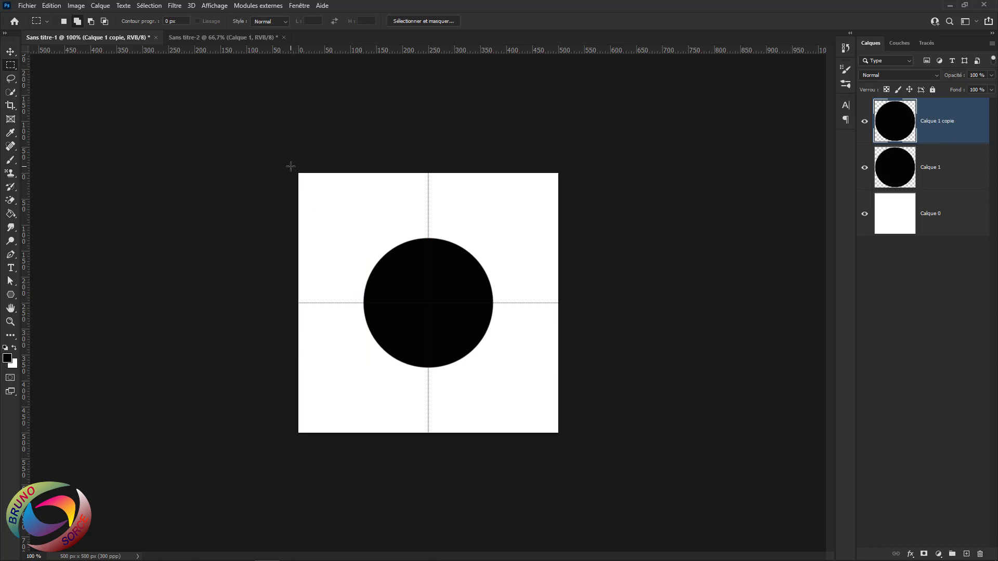
drag(299, 173, 427, 301)
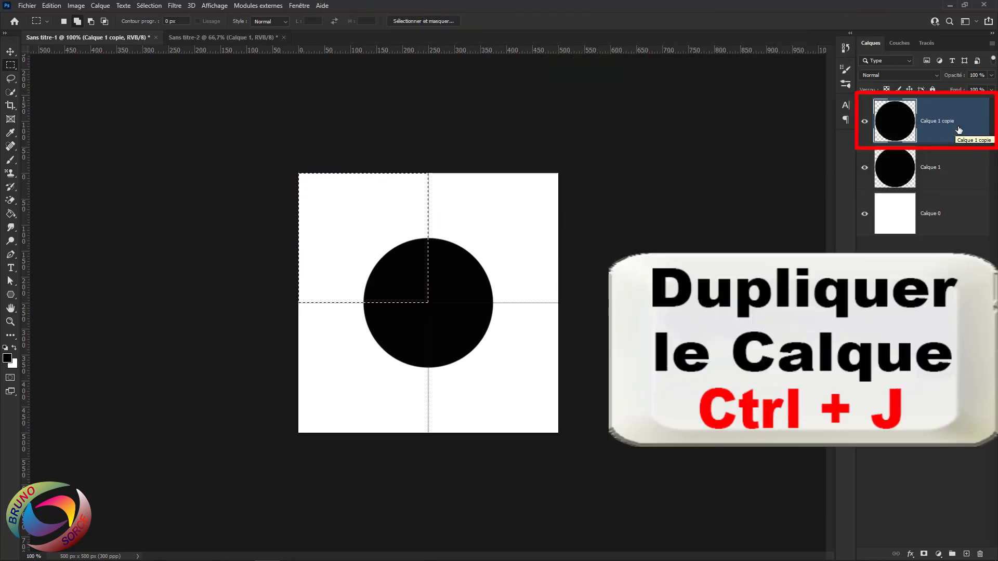
key(ctrl+j)
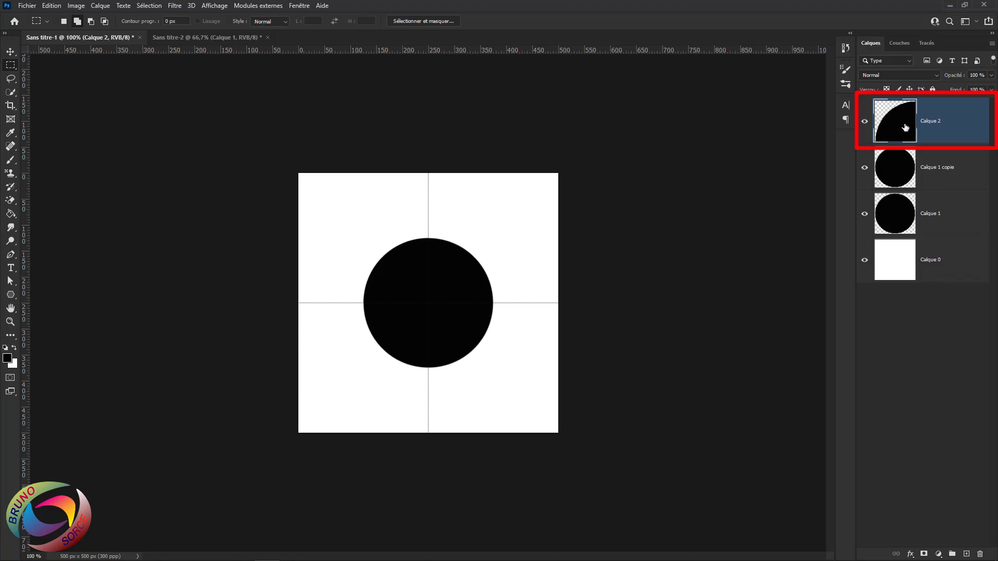
Copy the upper-right and lower-right quarters of Calque 1 copie to separate layers, using rectangular selections aligned to the guides
click(960, 172)
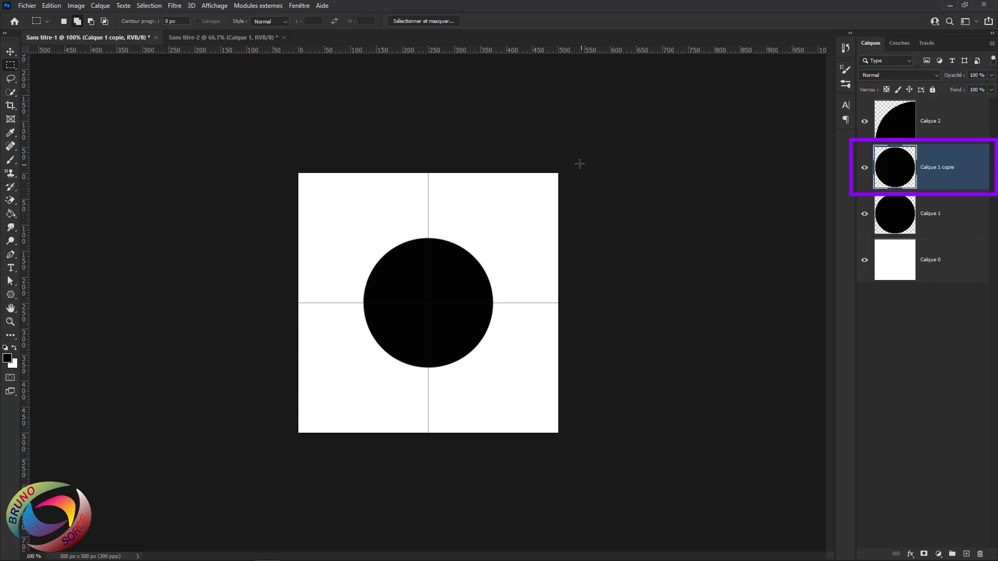
drag(558, 173, 429, 303)
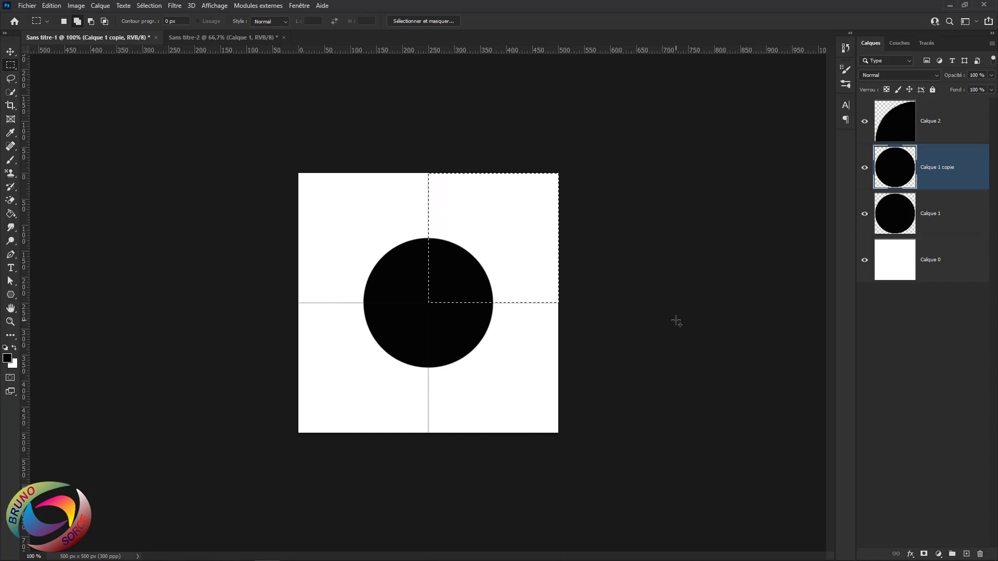
key(ctrl+j)
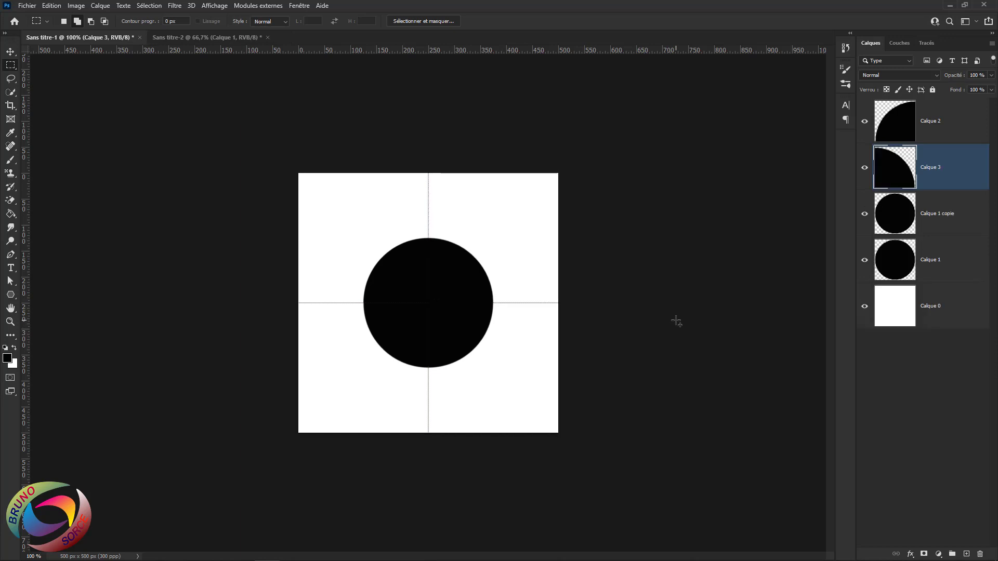
click(971, 212)
drag(563, 436, 429, 304)
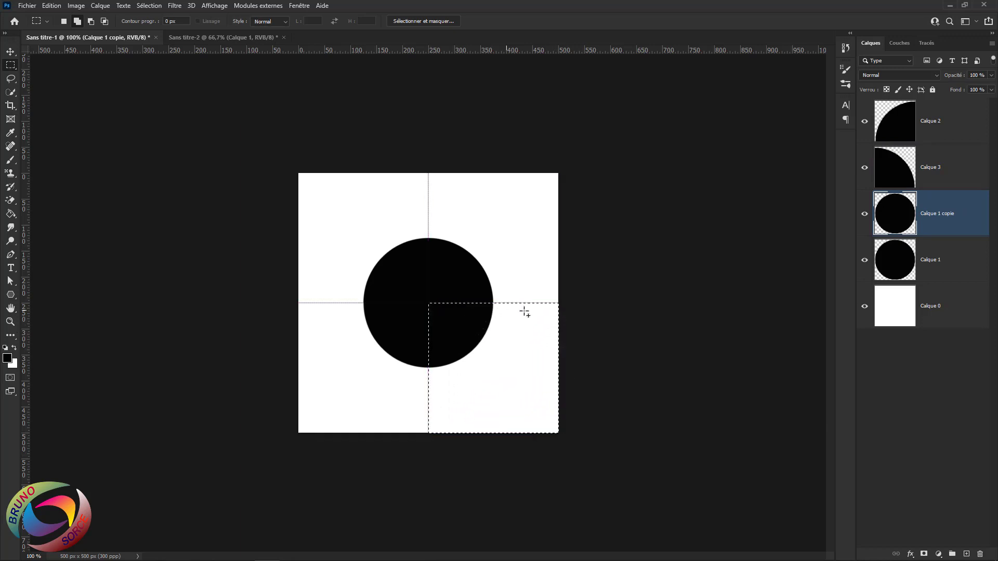
key(ctrl+j)
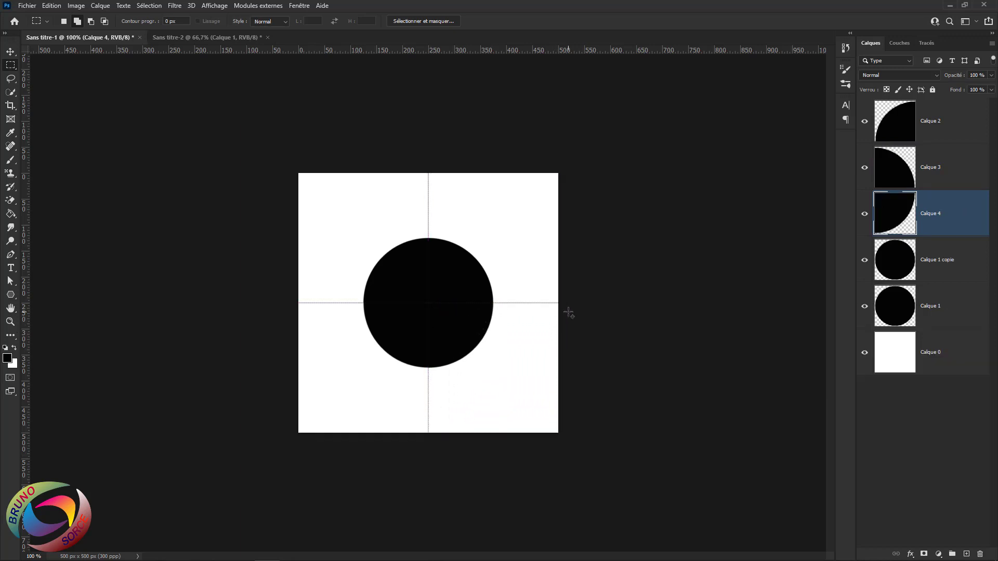
Copy the lower-left quarter of Calque 1 copie to its own layer with a rectangular selection ending at the guides
click(941, 257)
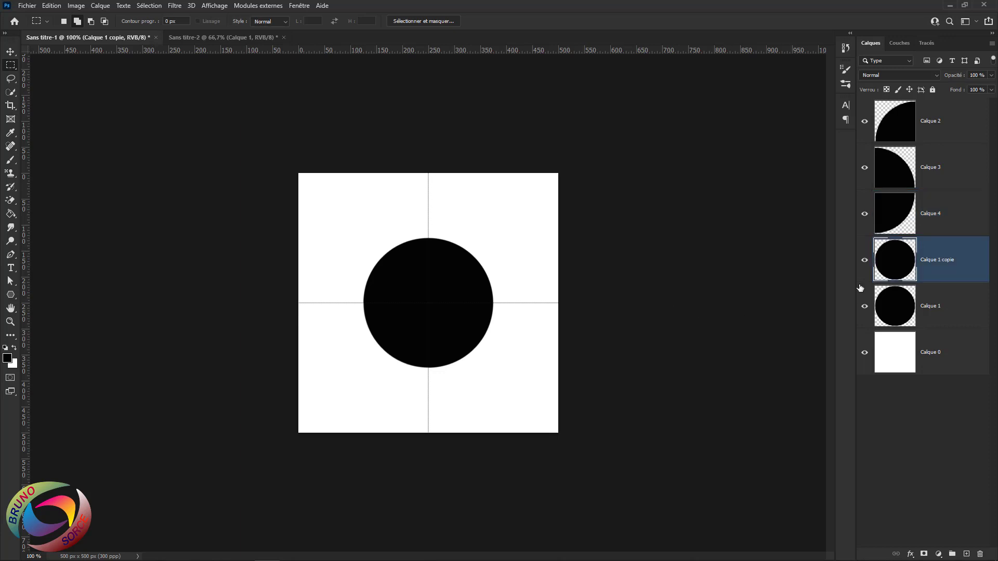
drag(299, 433, 431, 303)
key(ctrl+j)
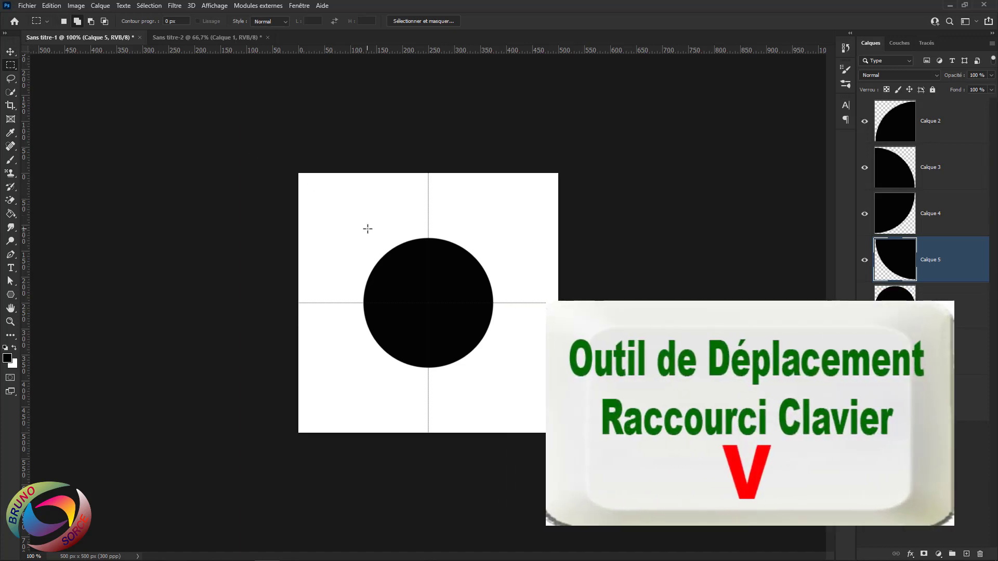
Move each of the four quarter-circle layers diagonally into the opposite corner of the canvas, then deselect all layers
key(v)
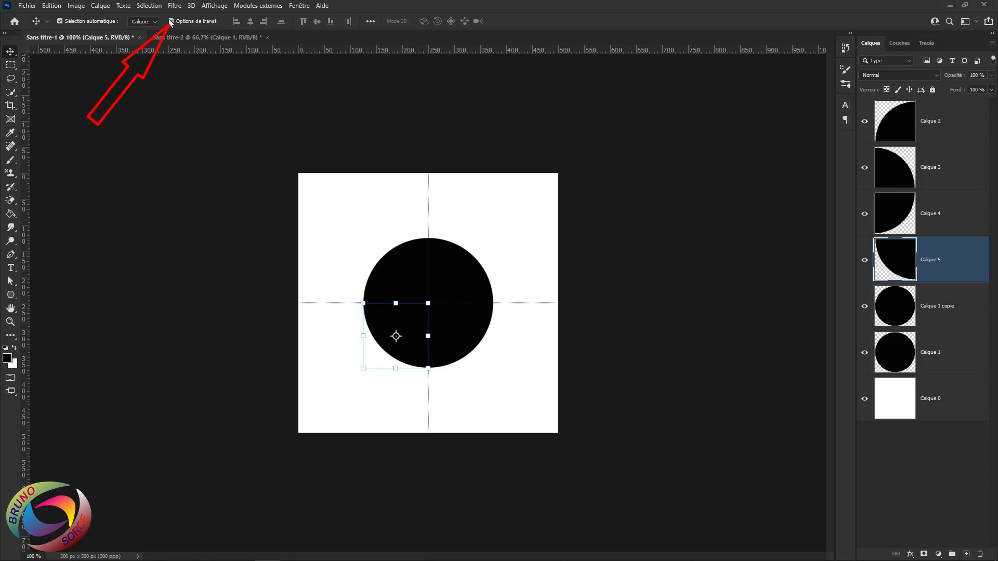
drag(406, 320, 532, 191)
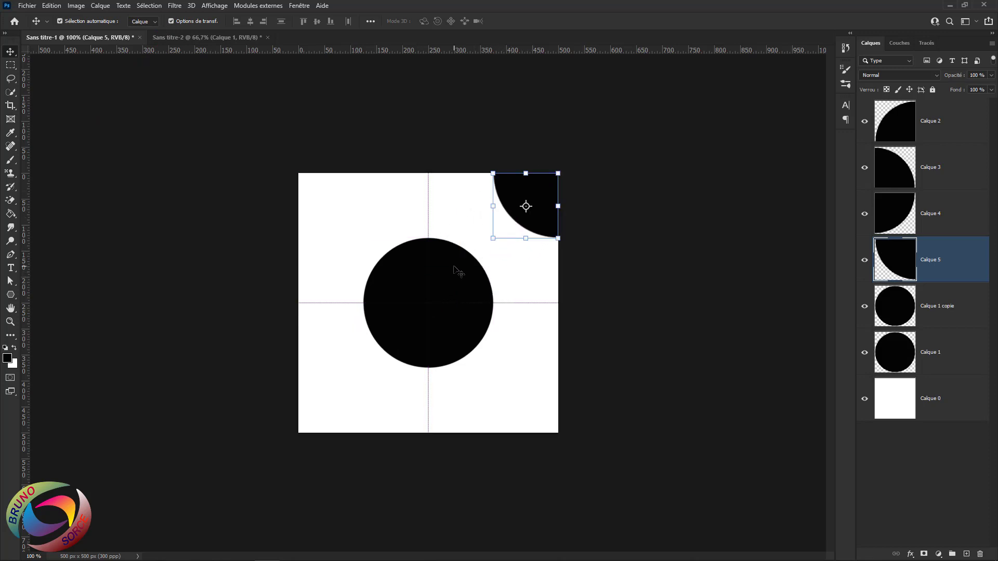
drag(457, 272, 323, 393)
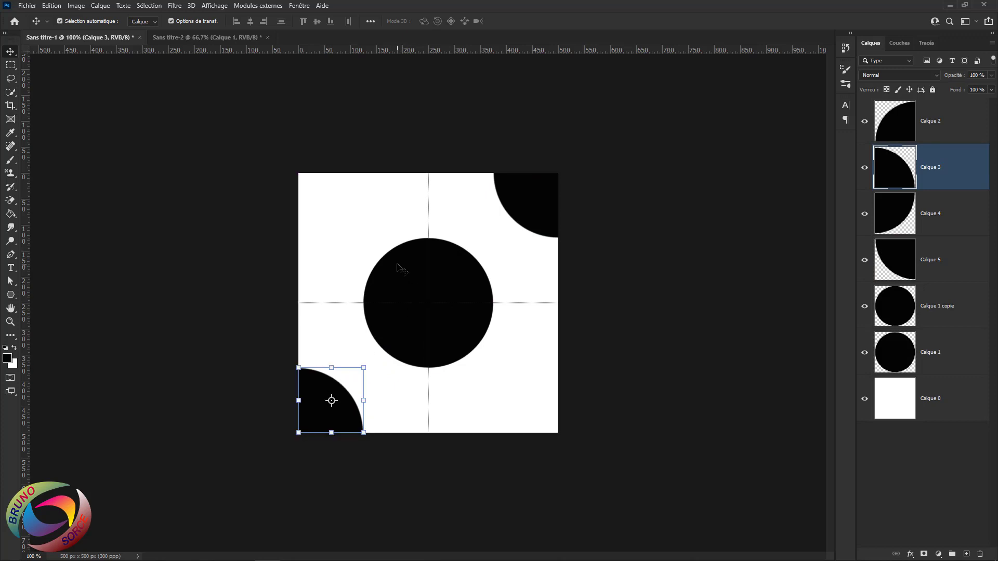
drag(397, 266, 525, 395)
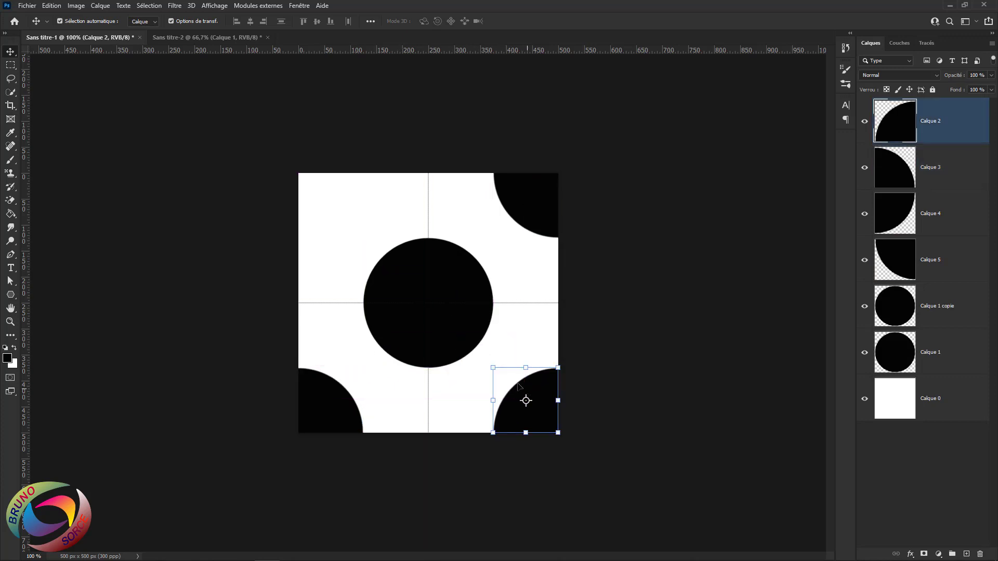
drag(457, 331, 331, 203)
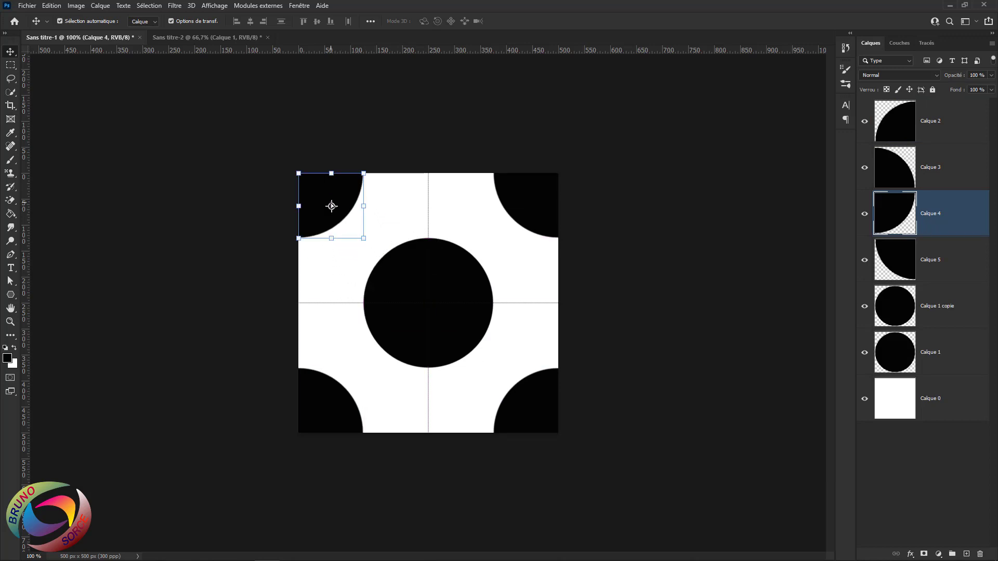
click(639, 295)
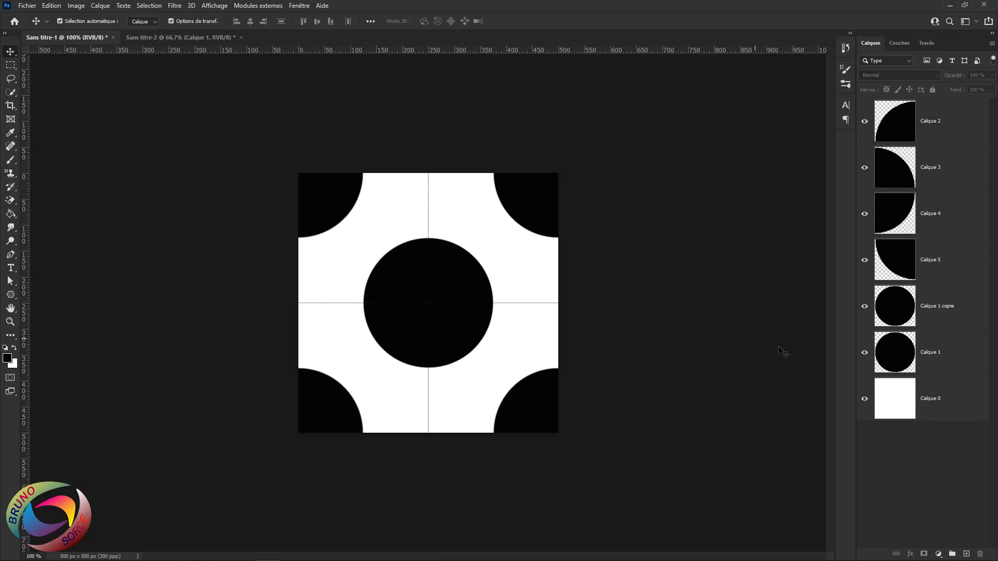
Hide the white background layer Calque 0 and look up the command for defining the circles as a pattern
click(865, 399)
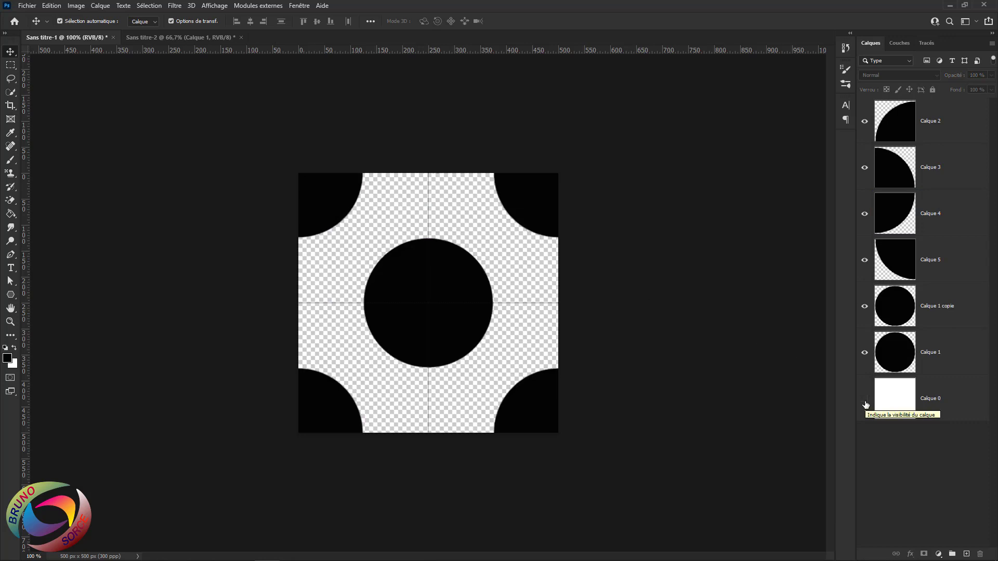
click(50, 5)
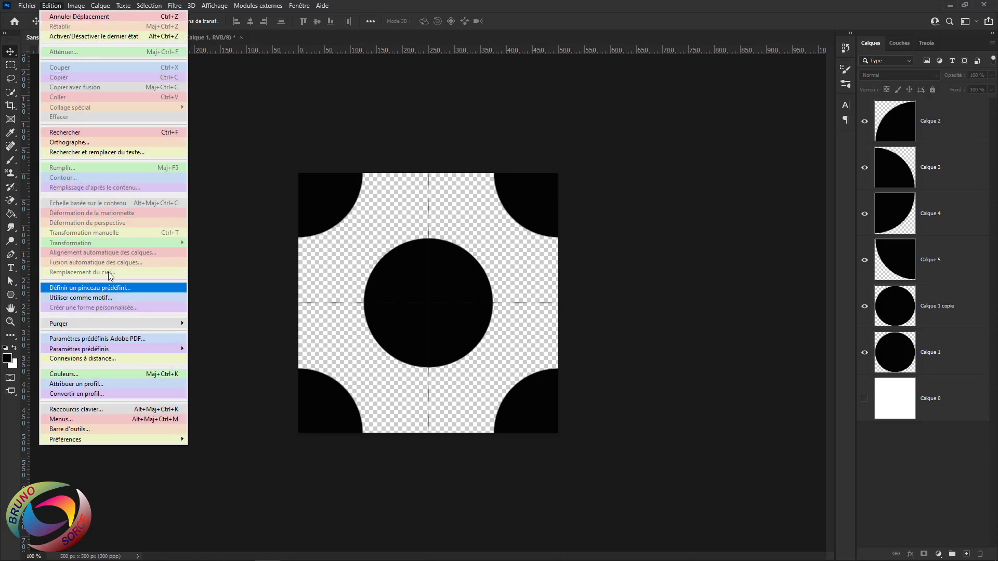
click(606, 7)
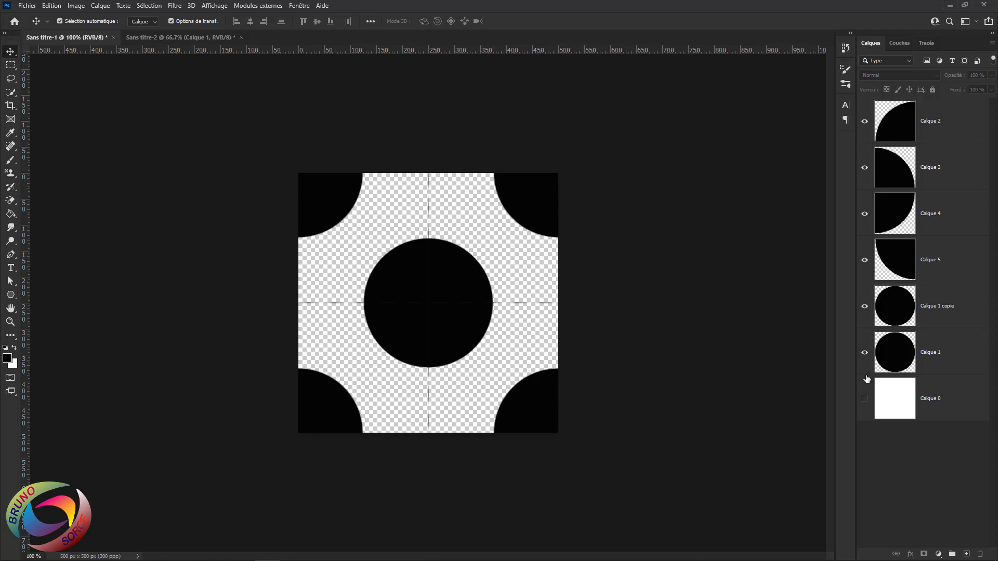
Delete the six circle and quarter-circle layers and show the white background layer Calque 0 again
click(965, 129)
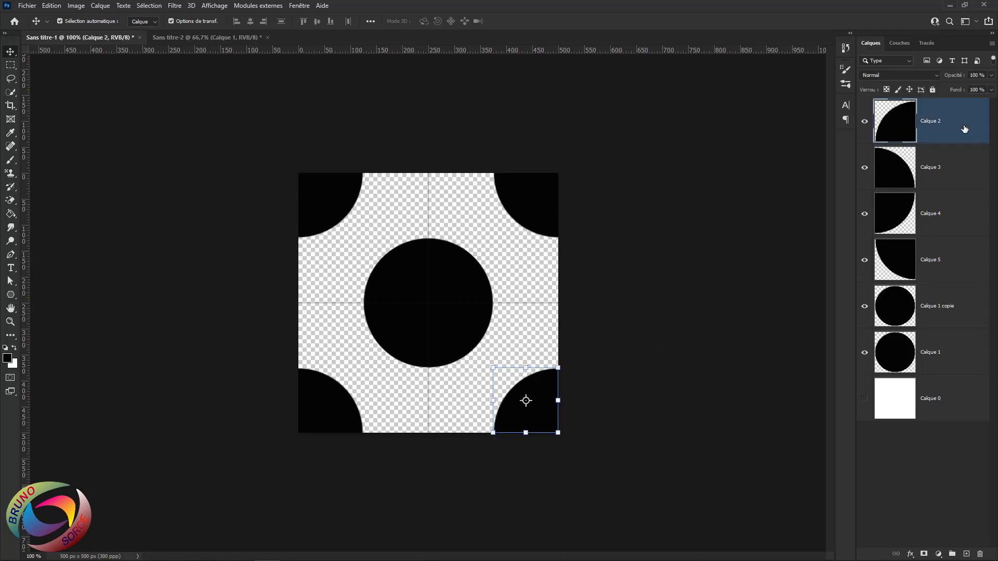
key(Delete)
key(Delete)
key(Delete)
key(Delete)
key(Delete)
key(Delete)
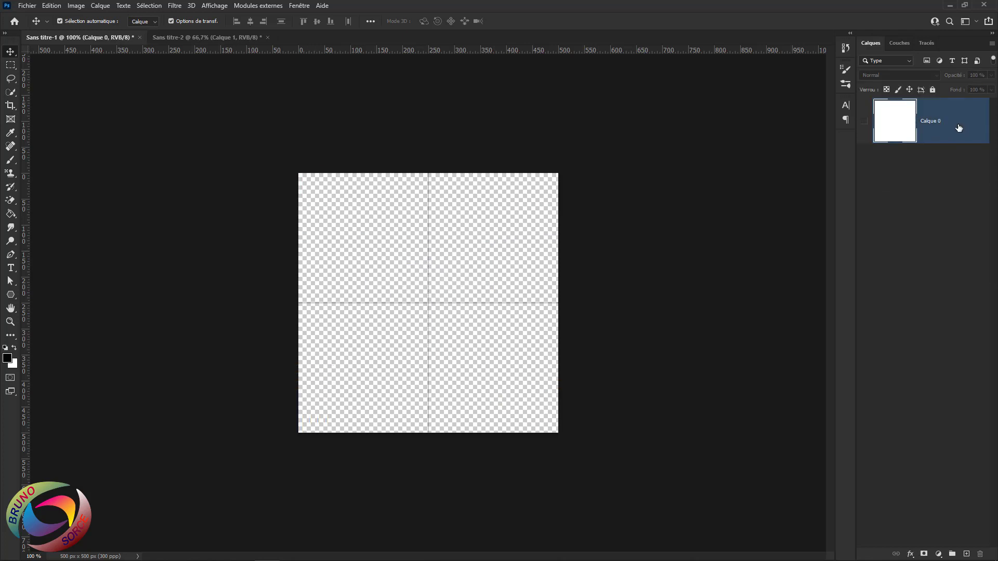
click(865, 123)
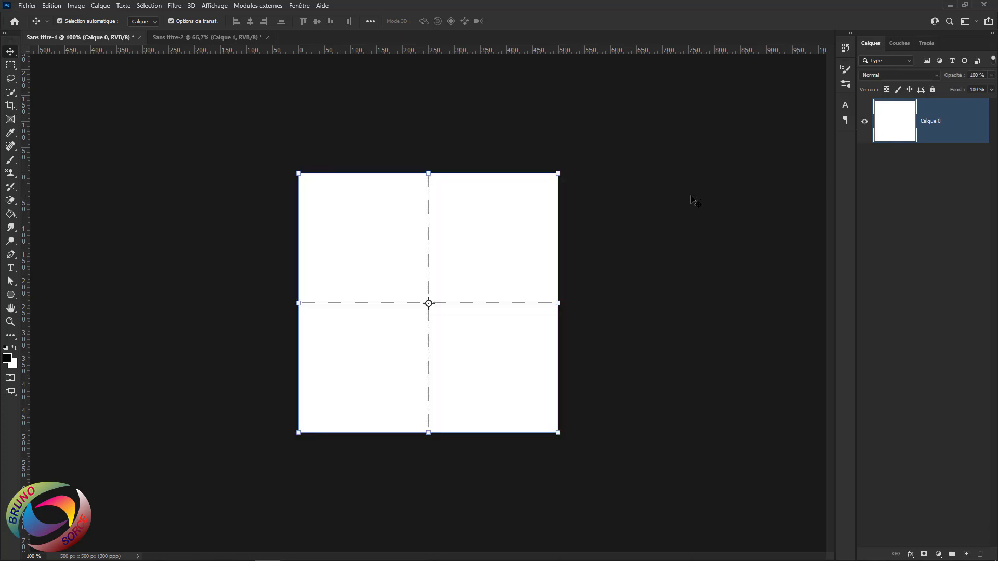
Hide the guides and turn on the pattern preview around the blank white tile
click(691, 197)
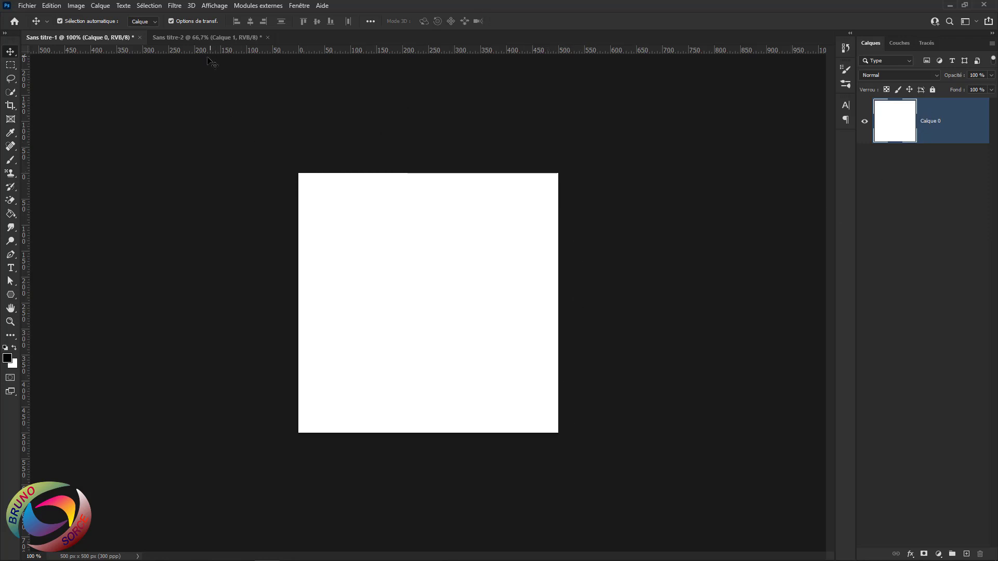
click(213, 7)
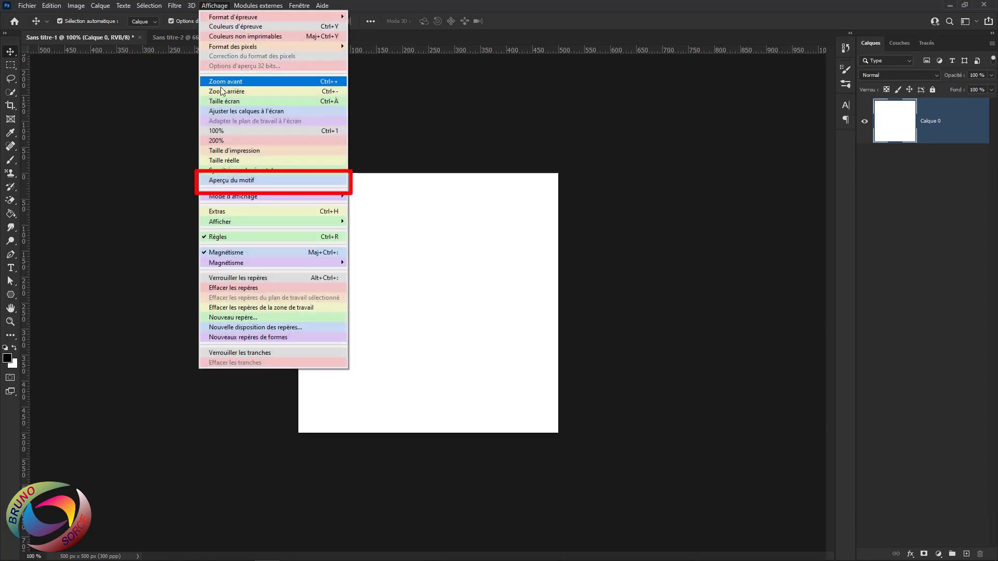
click(226, 181)
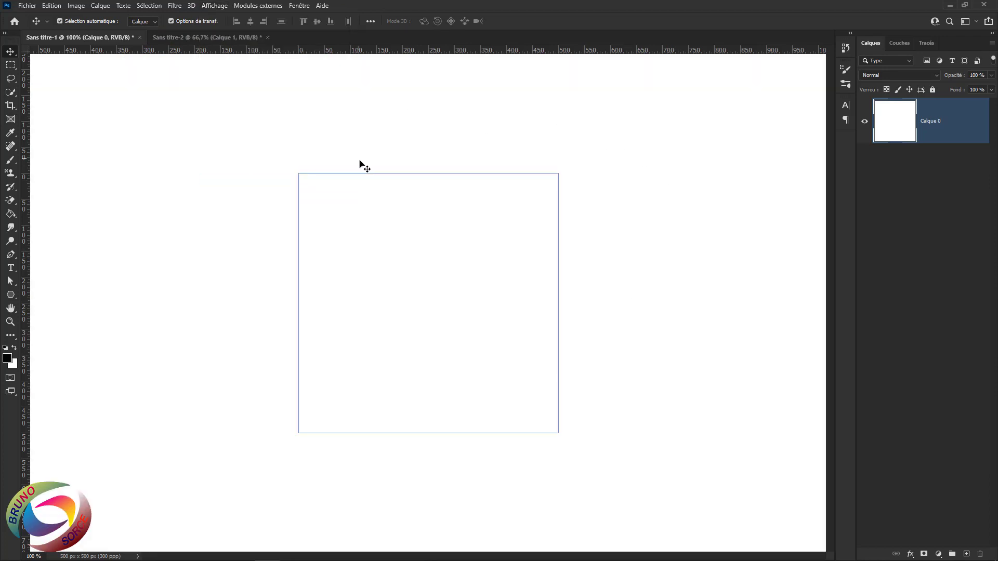
scroll(392, 203, down, 20)
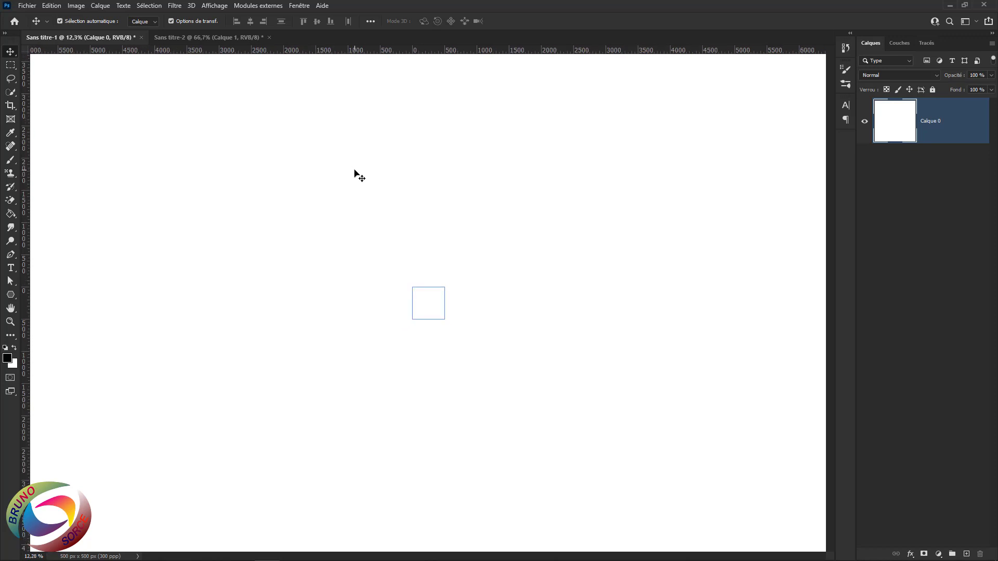
scroll(382, 182, up, 20)
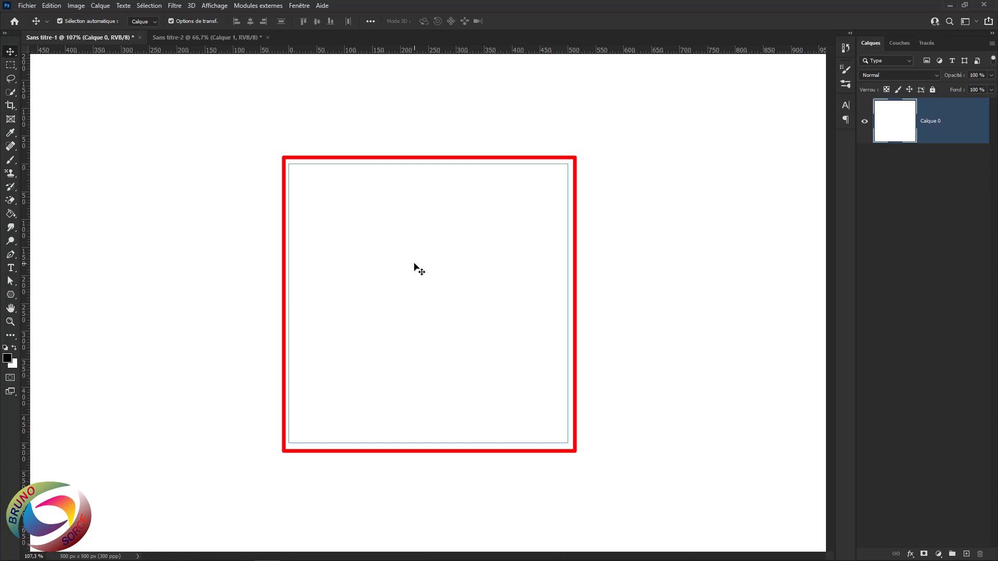
Place the cute yellow bird cartoon stock illustration as an embedded image in the tile
click(27, 5)
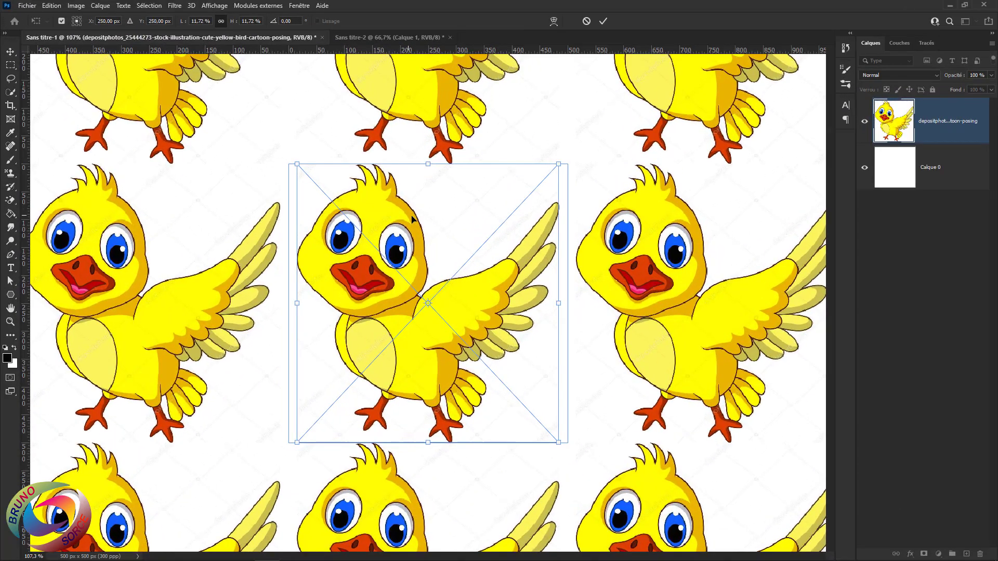
scroll(430, 224, down, 5)
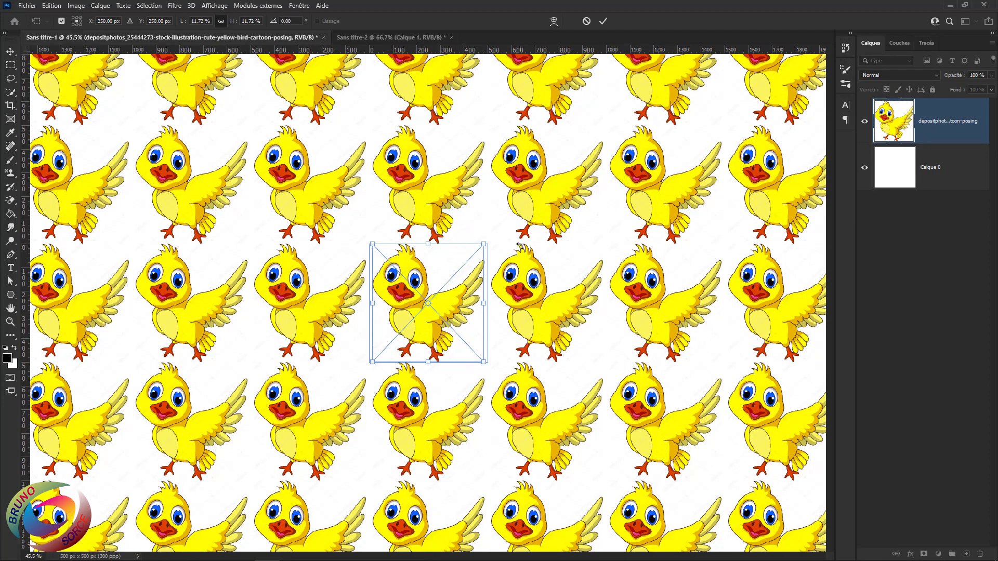
scroll(518, 244, down, 8)
scroll(547, 139, up, 4)
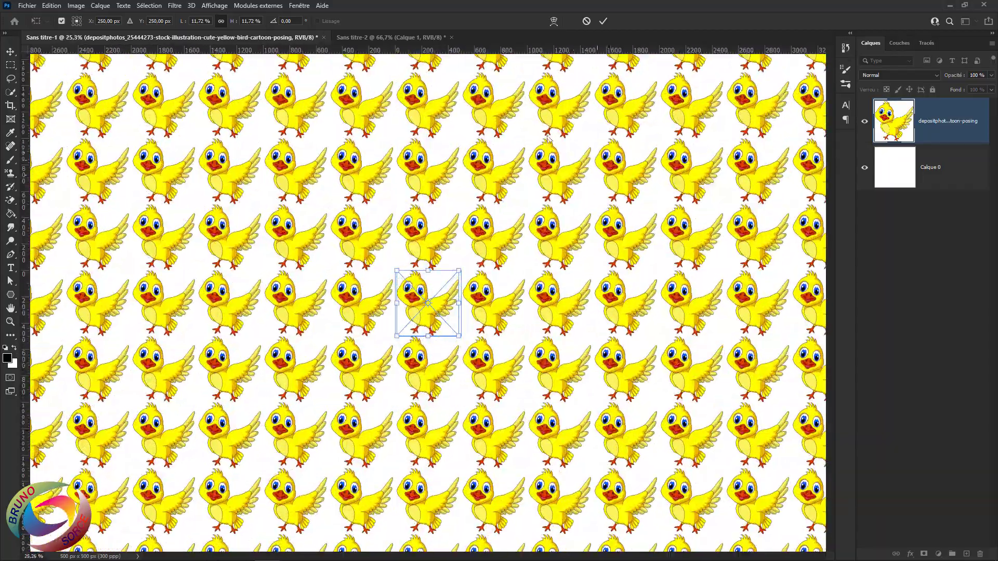
Erase the white background around the bird with the Magic Eraser, keeping Calque 0 hidden only while erasing
click(865, 167)
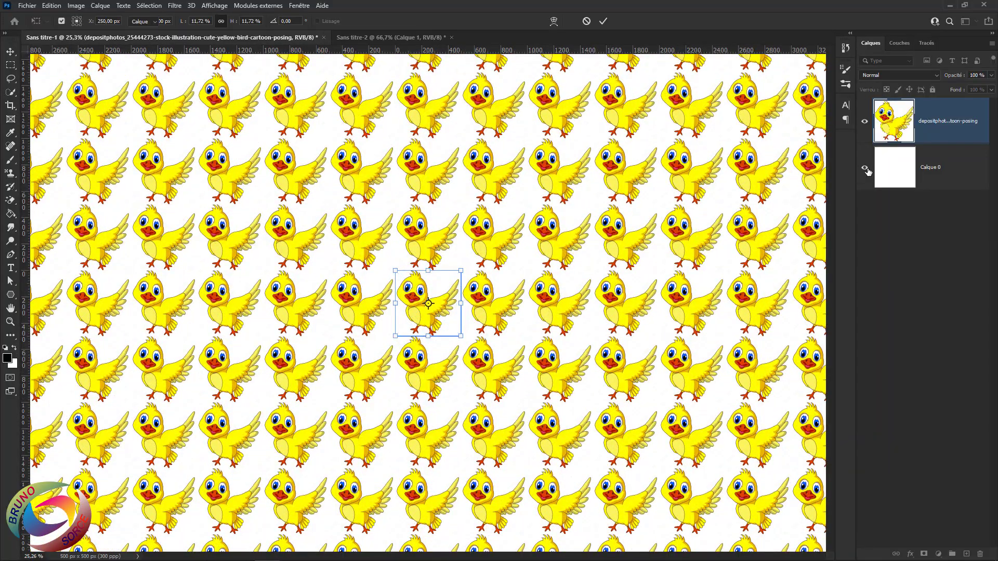
scroll(408, 301, down, 2)
scroll(421, 299, up, 7)
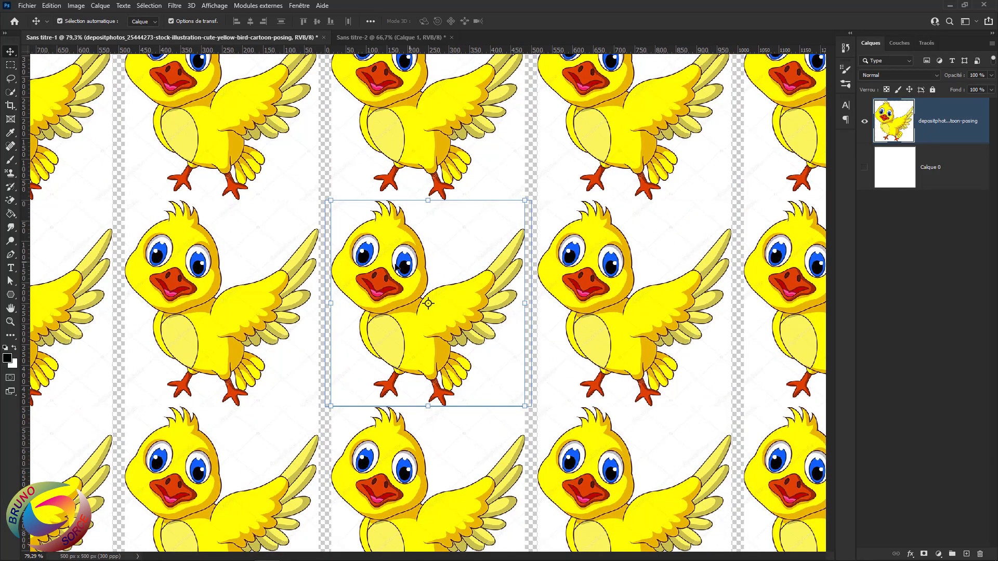
right_click(9, 203)
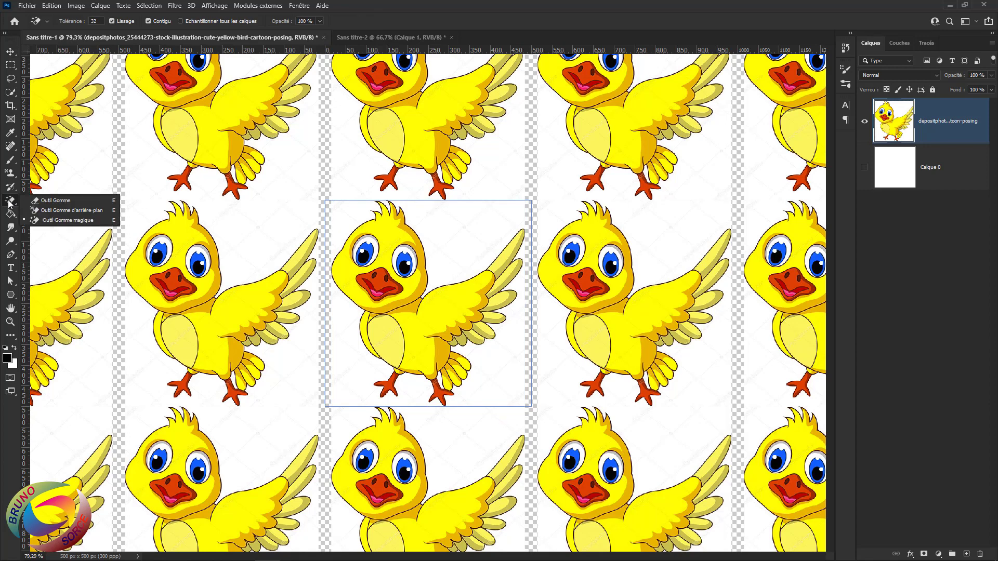
click(52, 222)
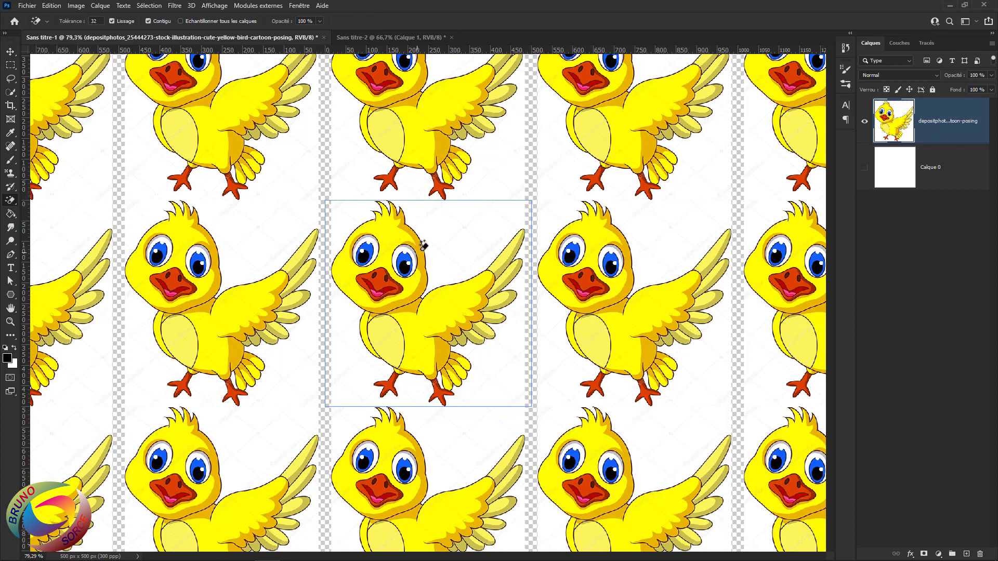
click(461, 235)
click(349, 221)
click(343, 318)
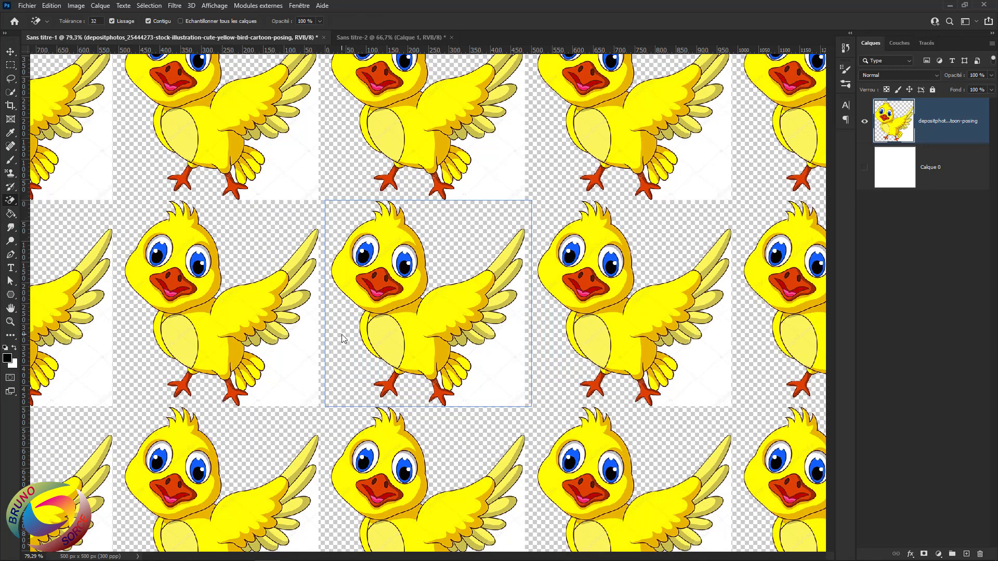
click(500, 384)
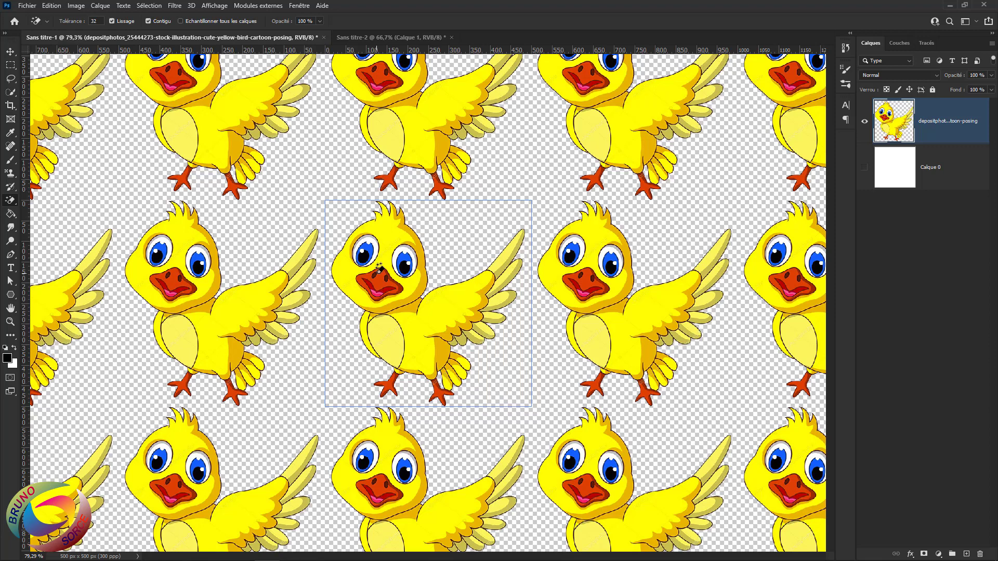
click(865, 168)
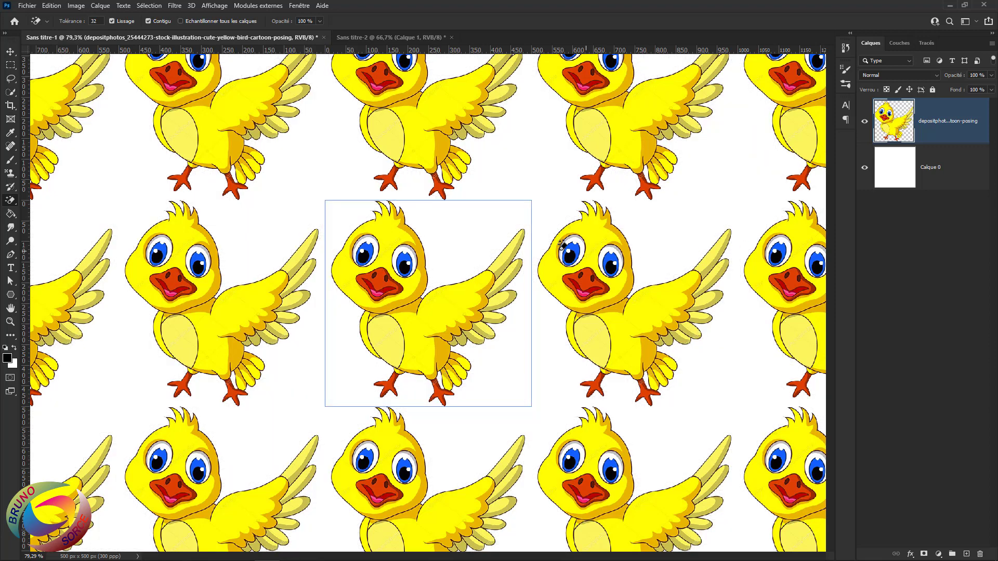
Scale the bird down proportionally to about 275 px wide and position it near the tile's centre
click(10, 52)
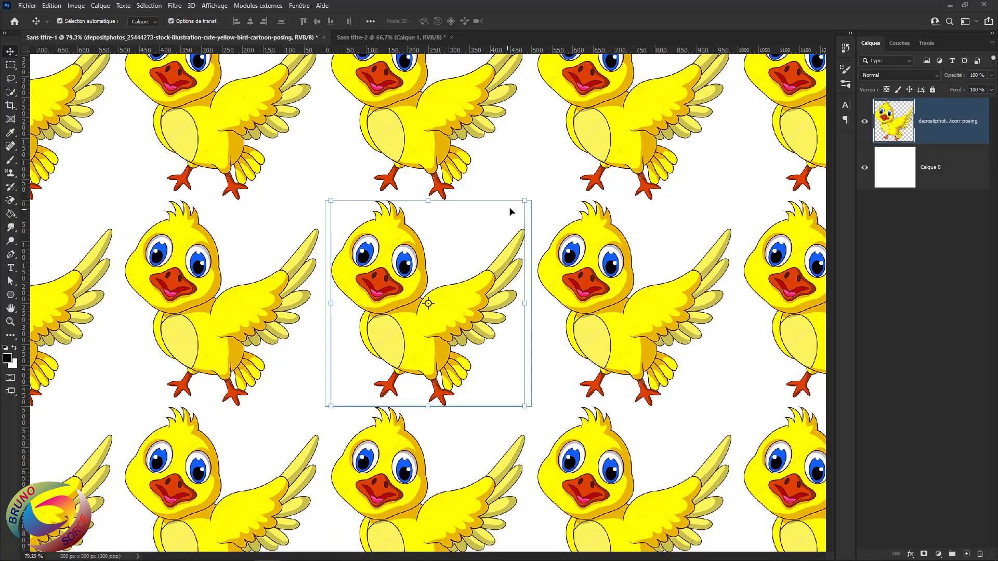
drag(524, 201, 474, 251)
drag(377, 289, 421, 274)
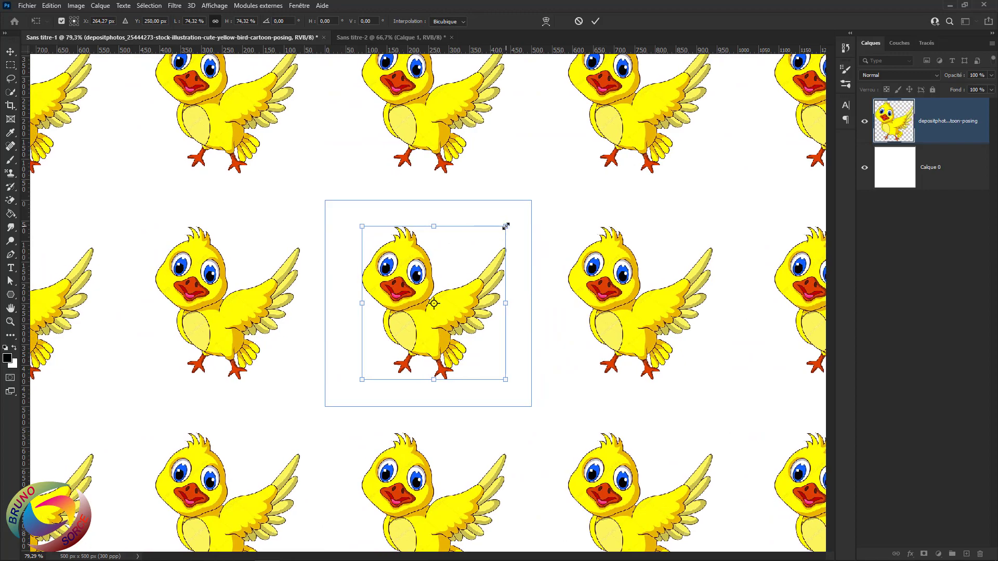
drag(505, 226, 477, 257)
drag(455, 308, 409, 280)
key(Return)
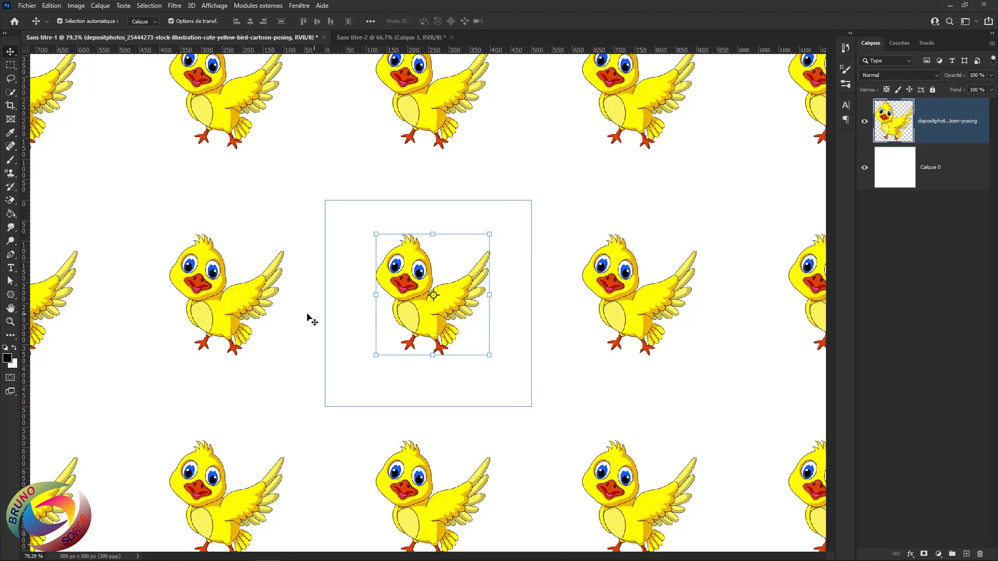
Embed the purple caterpillar image and scale it to about 135 px wide in the tile's lower-left area
click(27, 7)
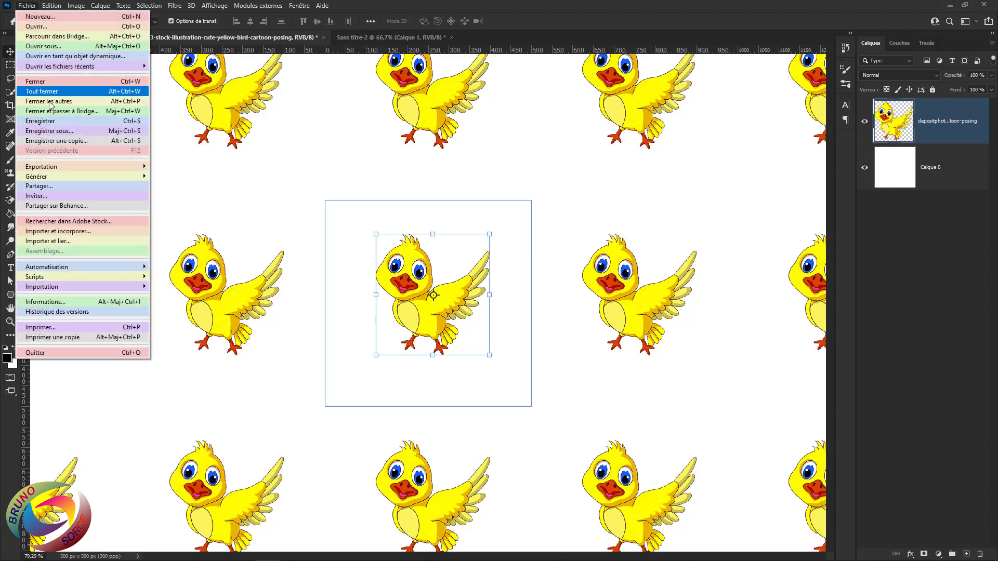
click(59, 232)
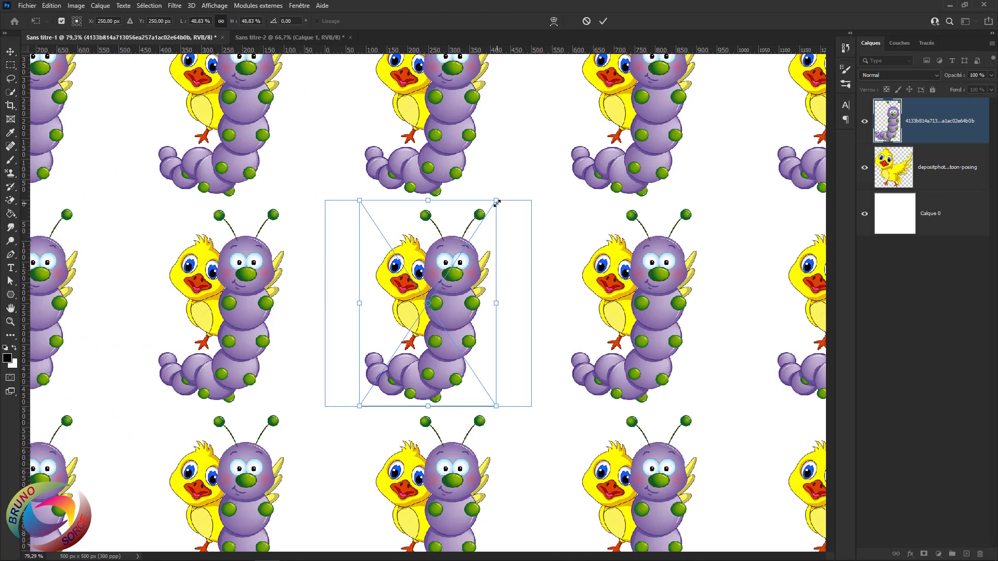
drag(496, 199, 367, 330)
click(604, 21)
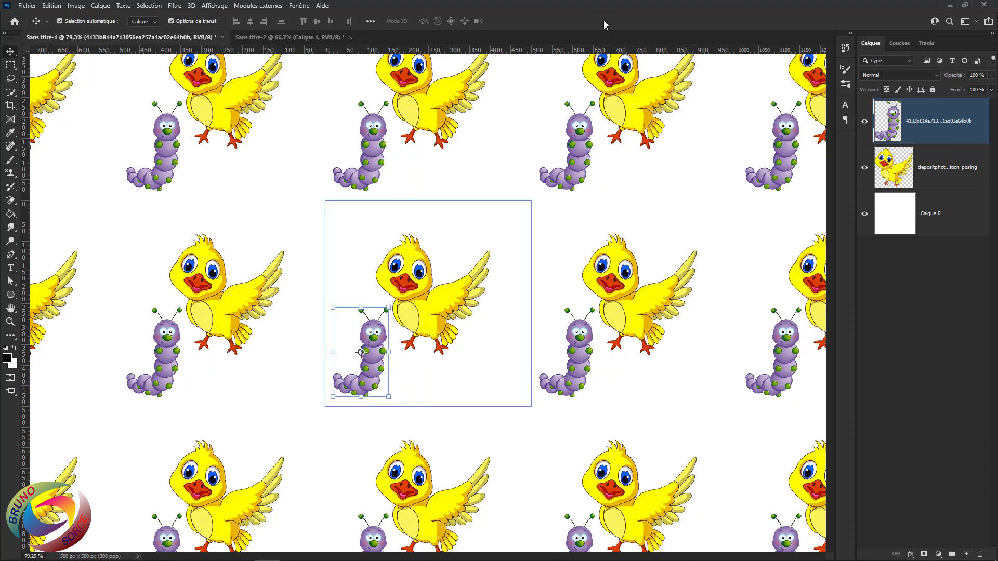
Hide Calque 0 and rotate the caterpillar by -20.35° so that it stands more upright beside the bird
click(864, 214)
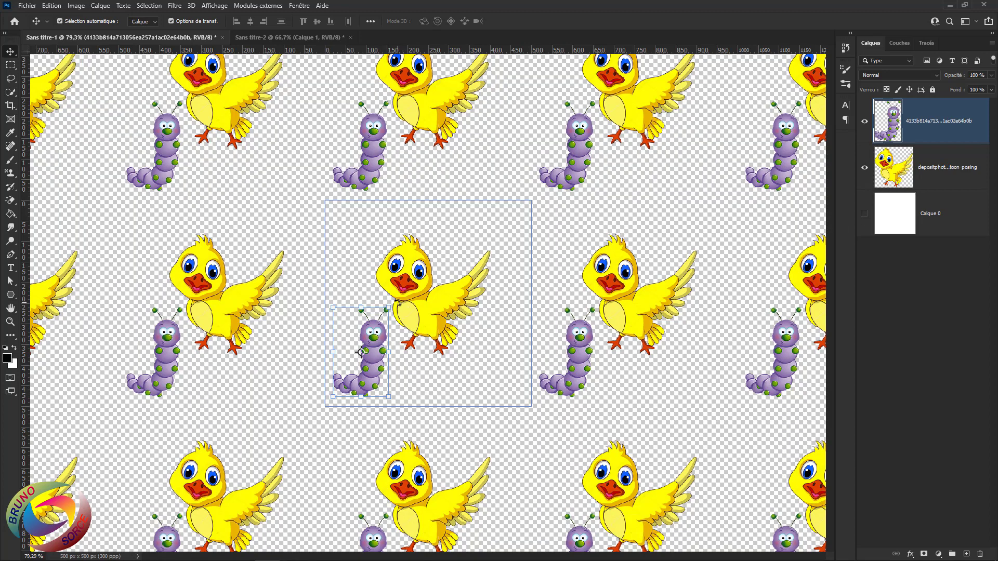
drag(398, 303, 361, 329)
scroll(491, 289, down, 5)
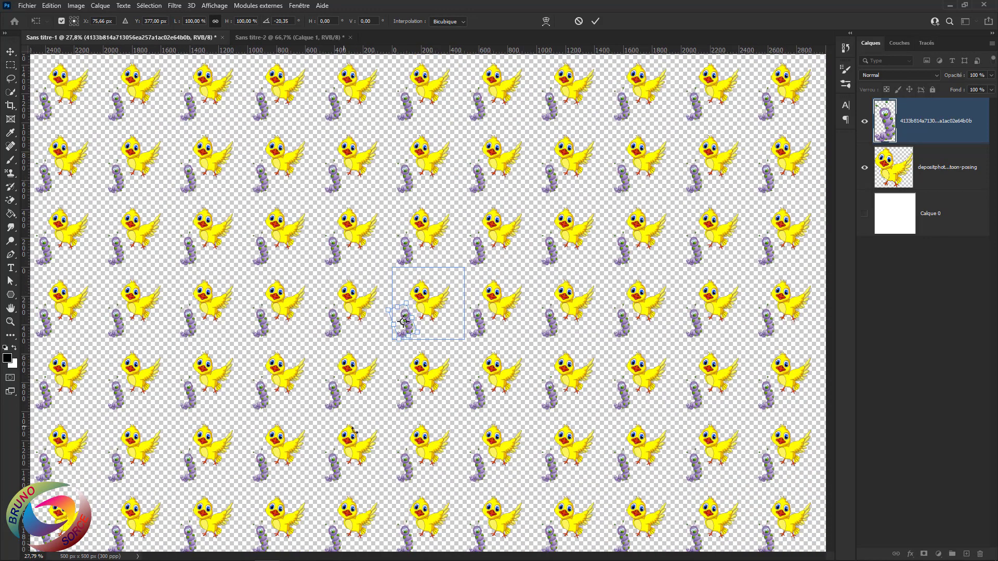
scroll(427, 322, up, 5)
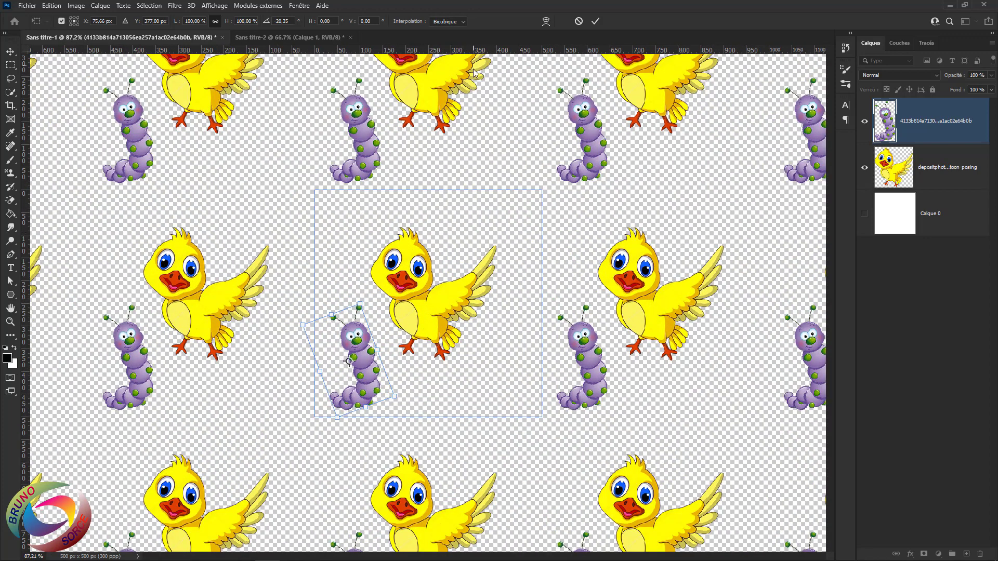
key(Escape)
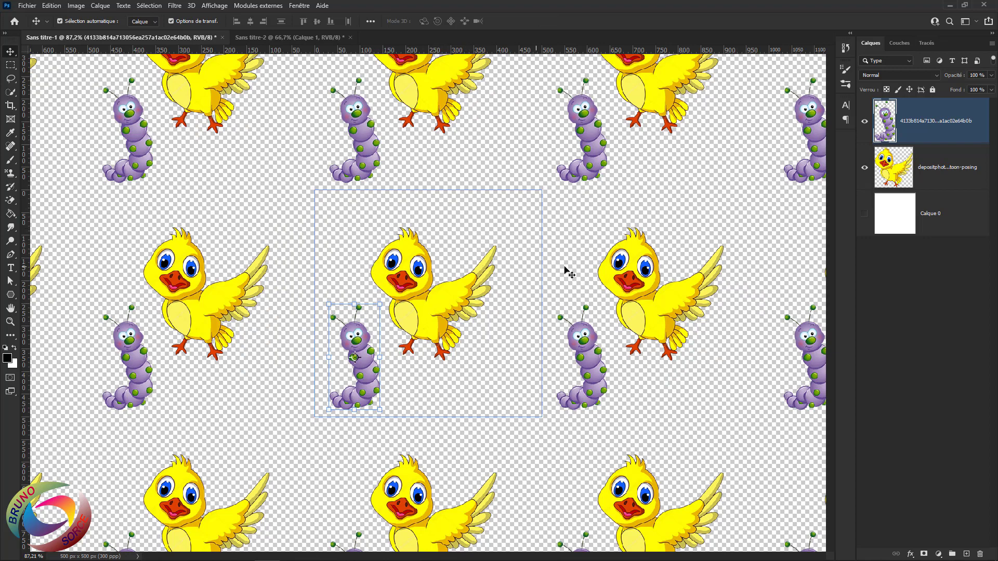
Add an empty layer directly above Calque 0 and activate the Brush tool
click(952, 217)
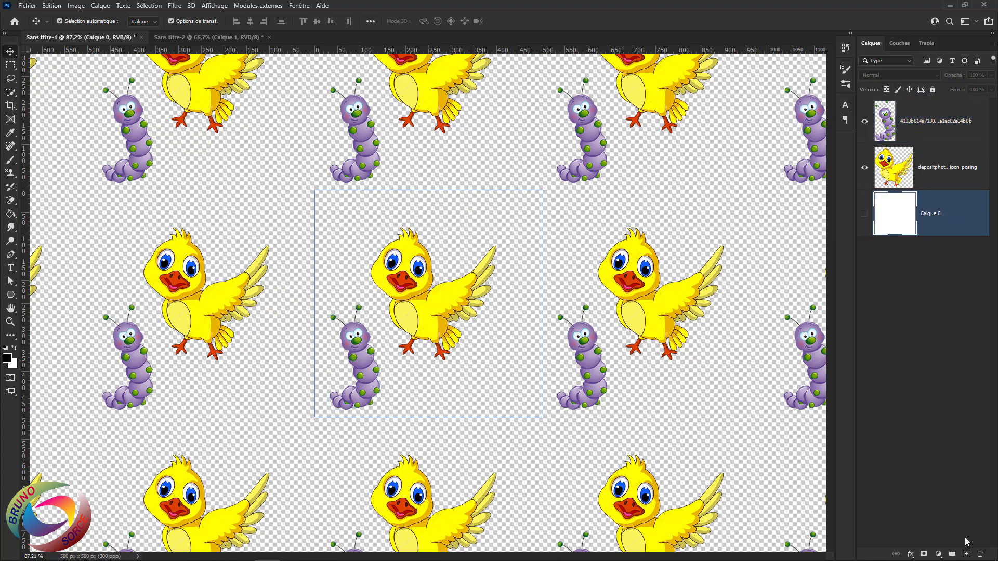
click(966, 553)
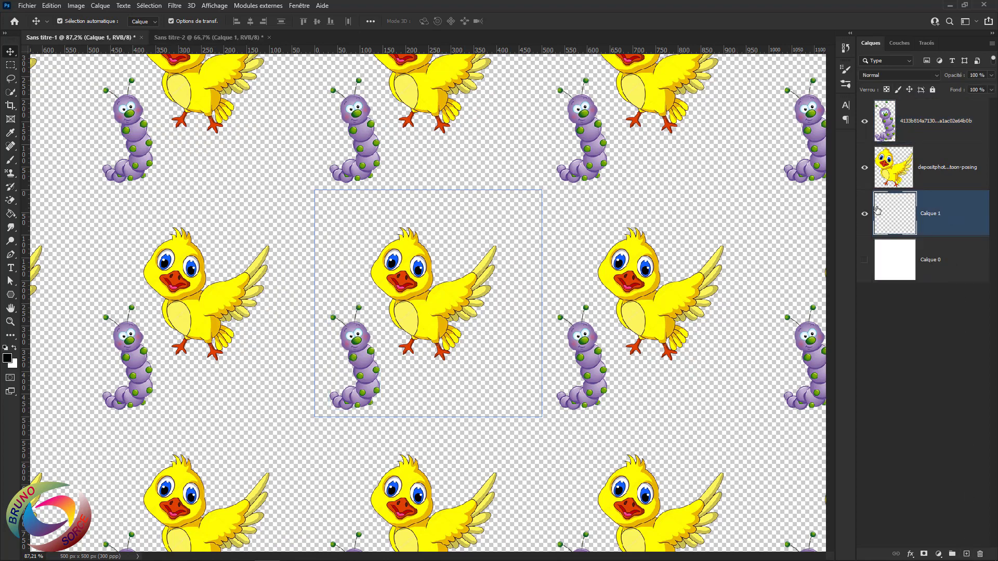
click(10, 161)
right_click(10, 162)
click(45, 161)
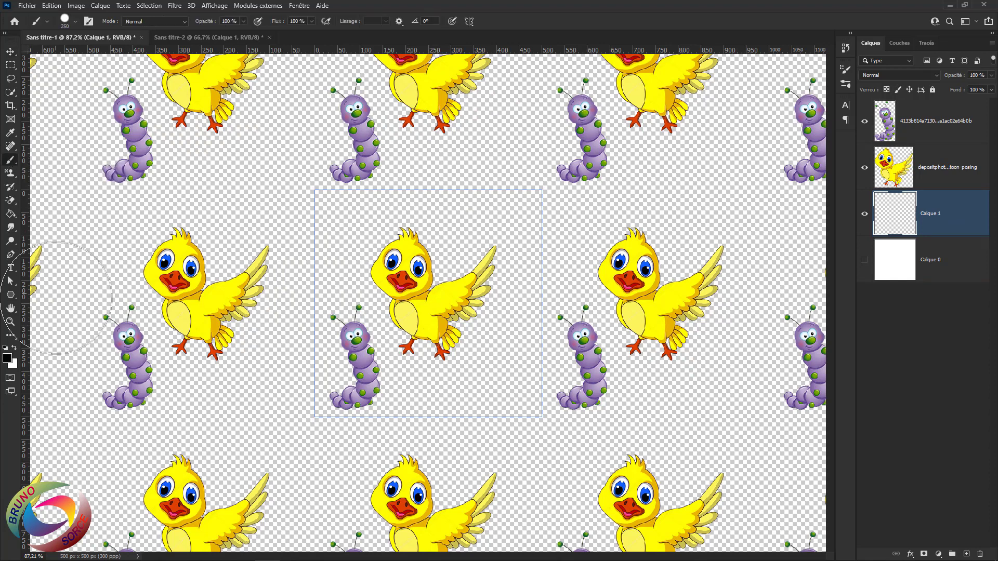
Paint three hard 40 px dots in blue 0c17ee in the tile's upper-left corner, lower-right corner and below the bird
click(7, 358)
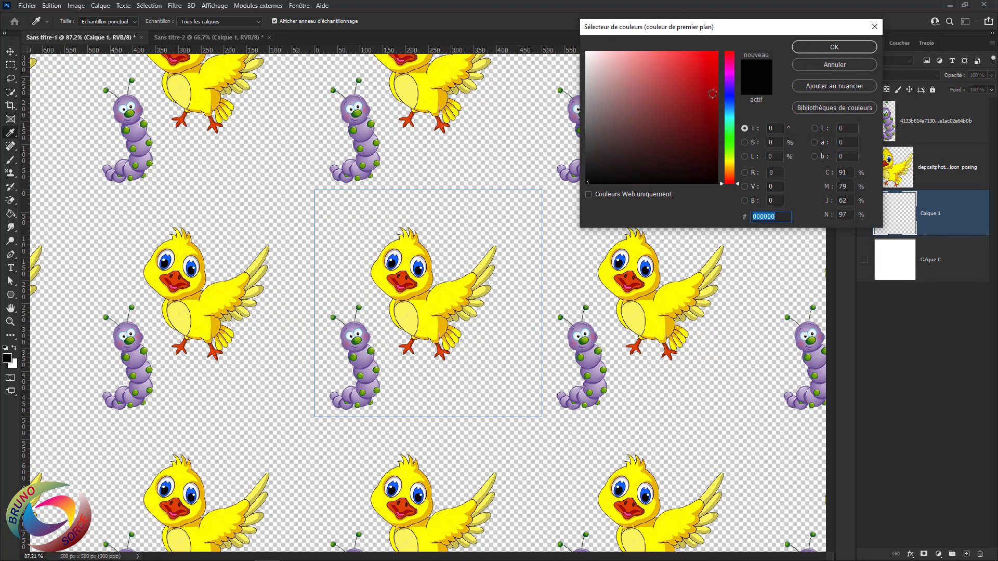
click(730, 96)
click(711, 60)
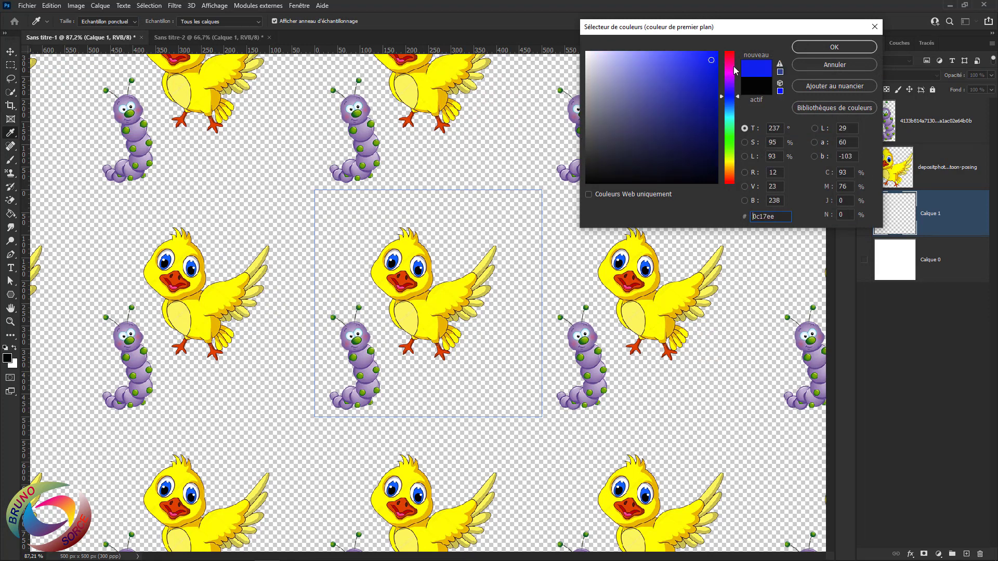
click(834, 46)
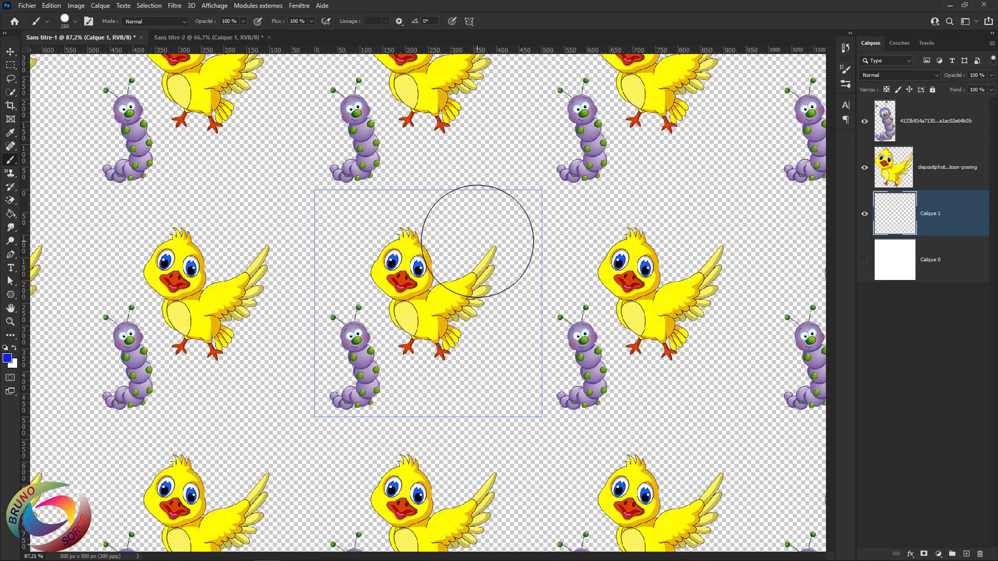
right_click(478, 241)
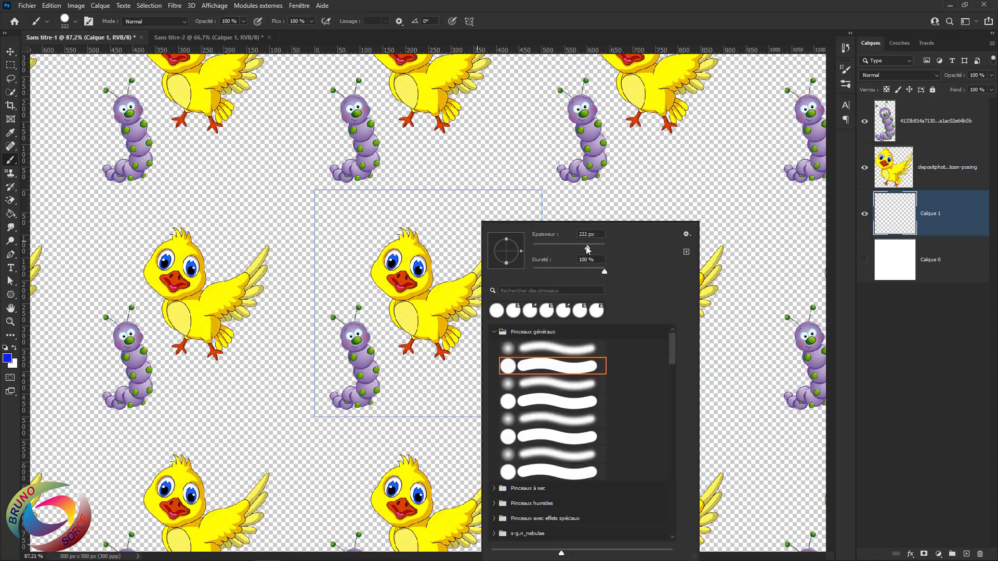
drag(587, 250, 547, 248)
key(Return)
click(341, 211)
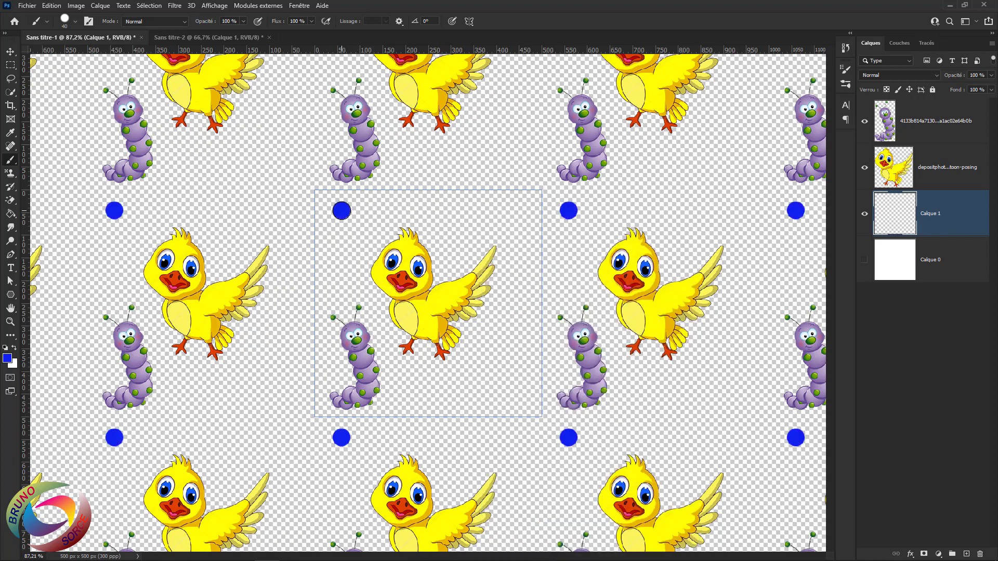
click(510, 381)
click(428, 385)
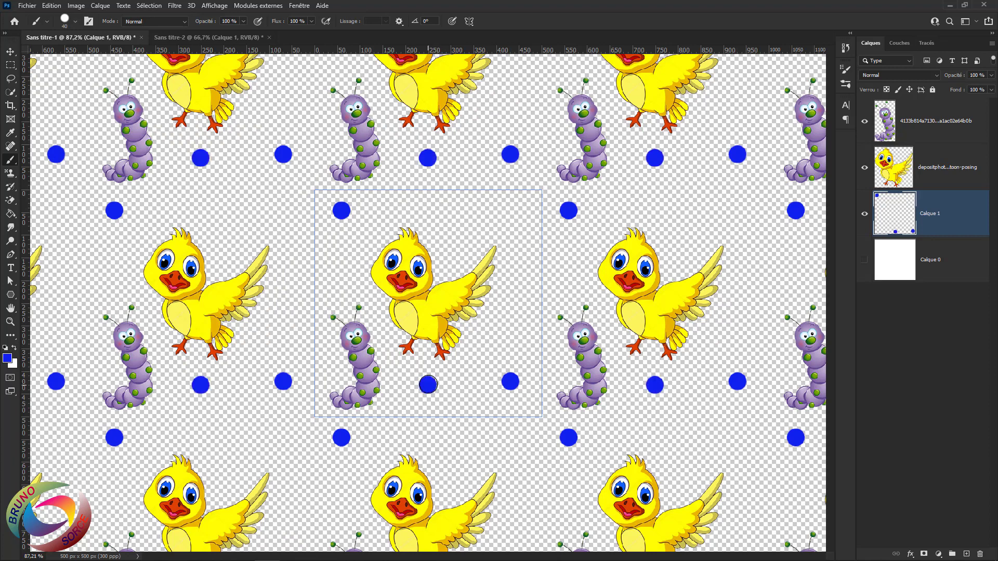
Paint two 40 px dots in magenta e10cee, one beside the bird's head and one below its wing tip
click(7, 359)
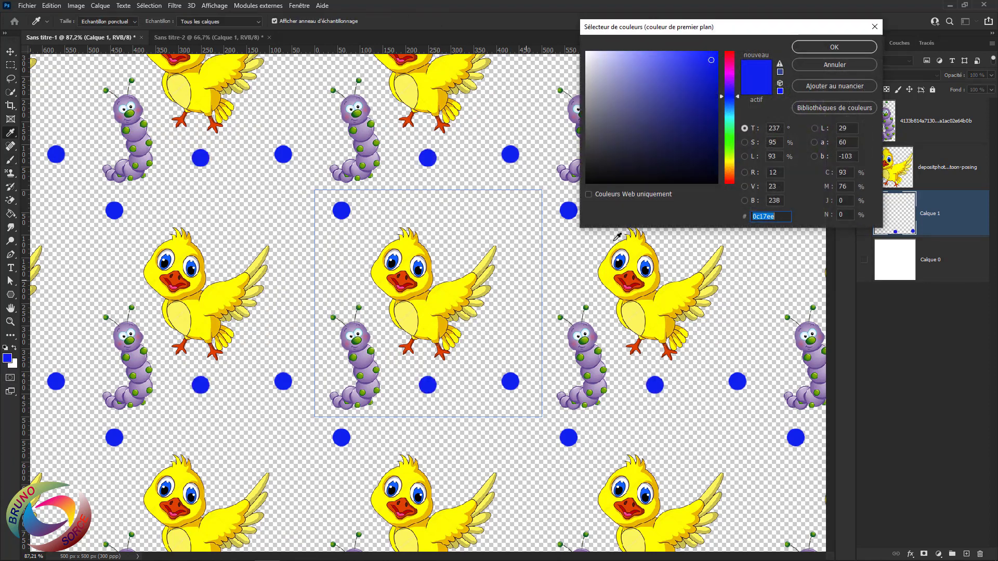
click(730, 75)
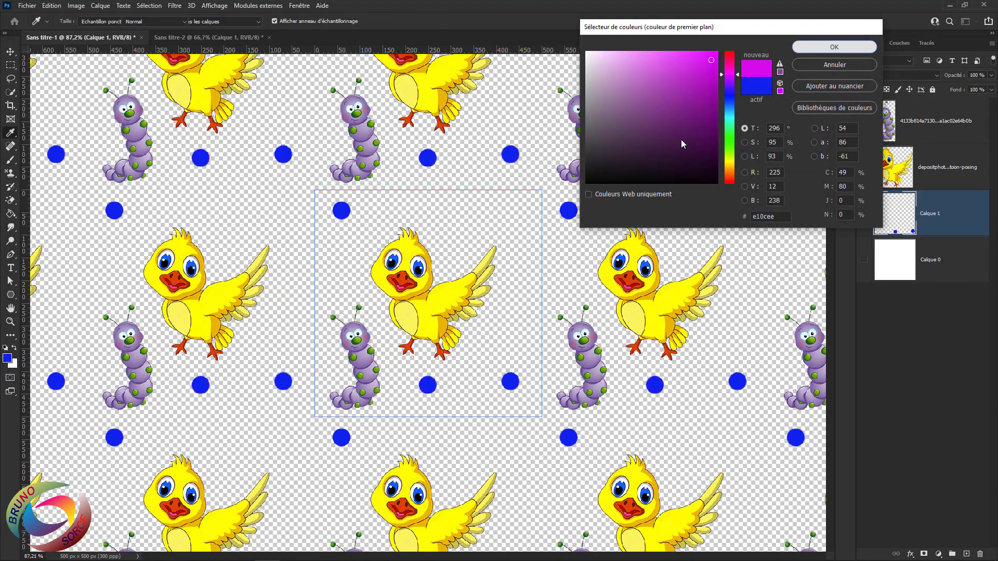
key(Return)
click(441, 241)
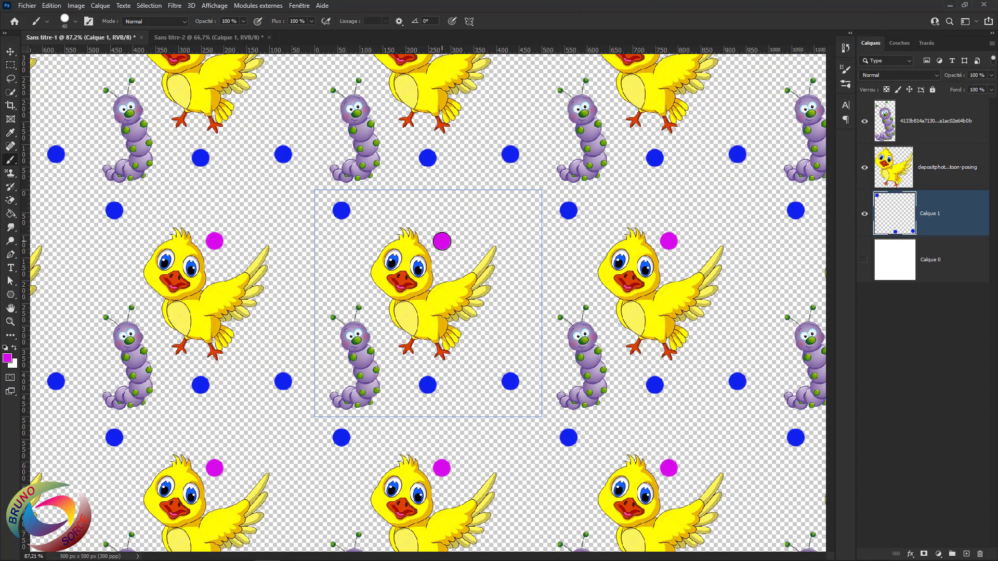
click(502, 320)
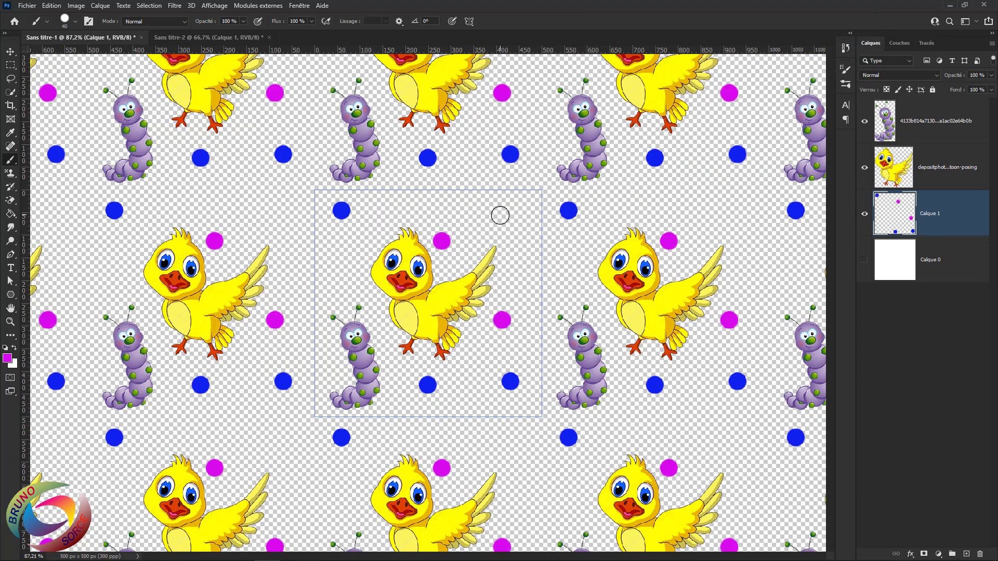
Reduce the brush to 10 px and scatter five small magenta dots in the gaps around the bird and caterpillar
drag(462, 216, 457, 220)
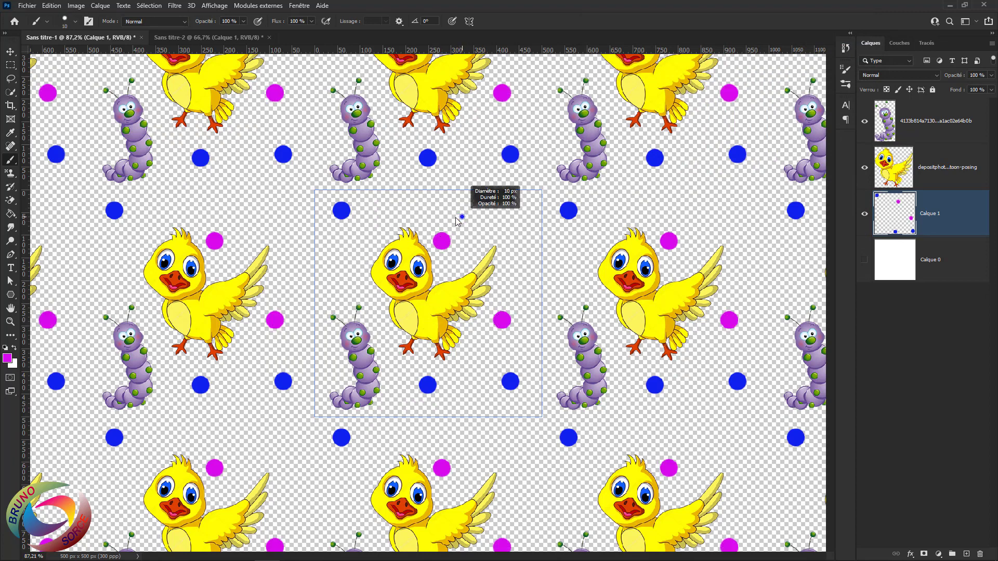
click(409, 213)
click(355, 244)
click(375, 308)
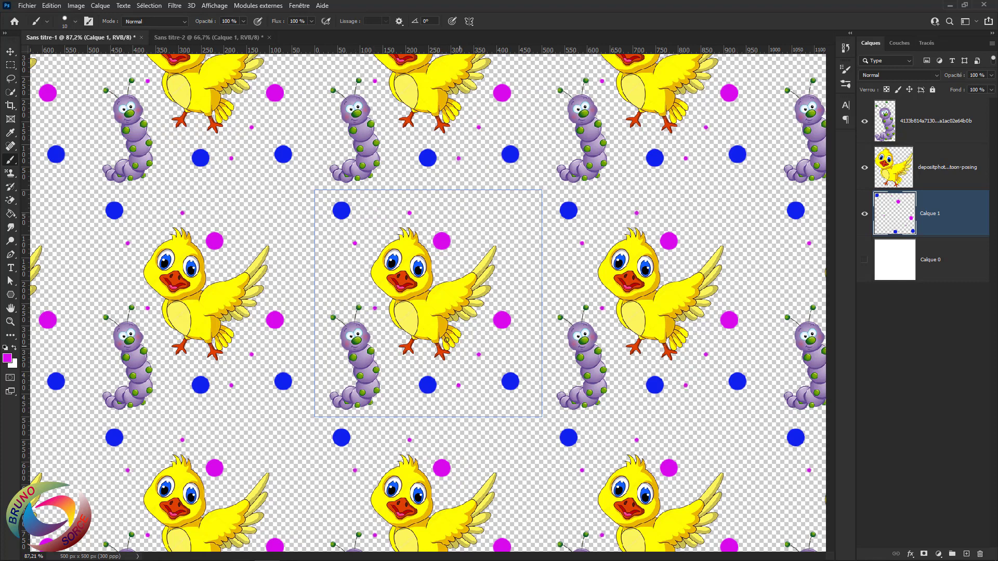
Embed the monkey image, scale it proportionally to 9.89 % and place it in the tile's upper-right corner
click(27, 6)
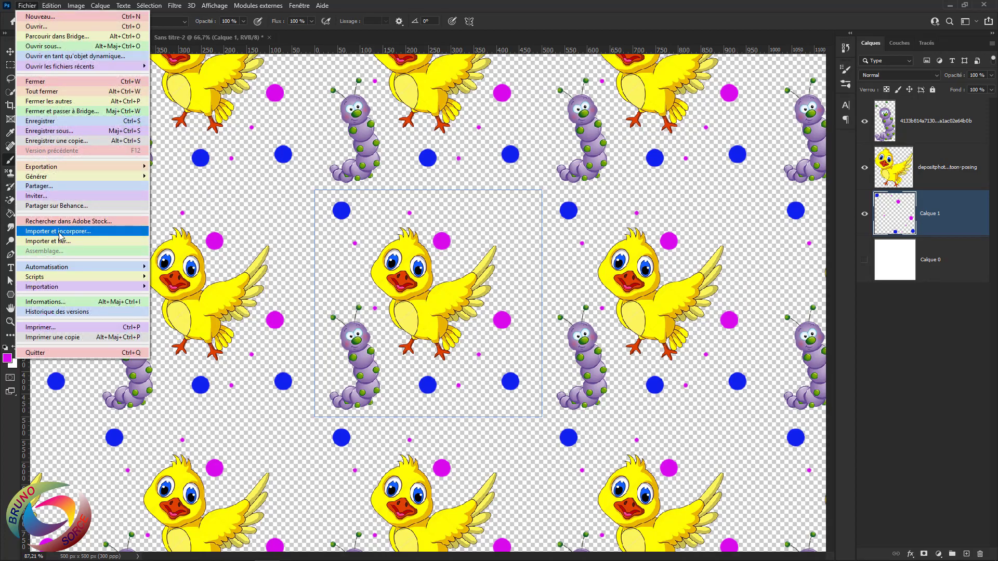
click(59, 232)
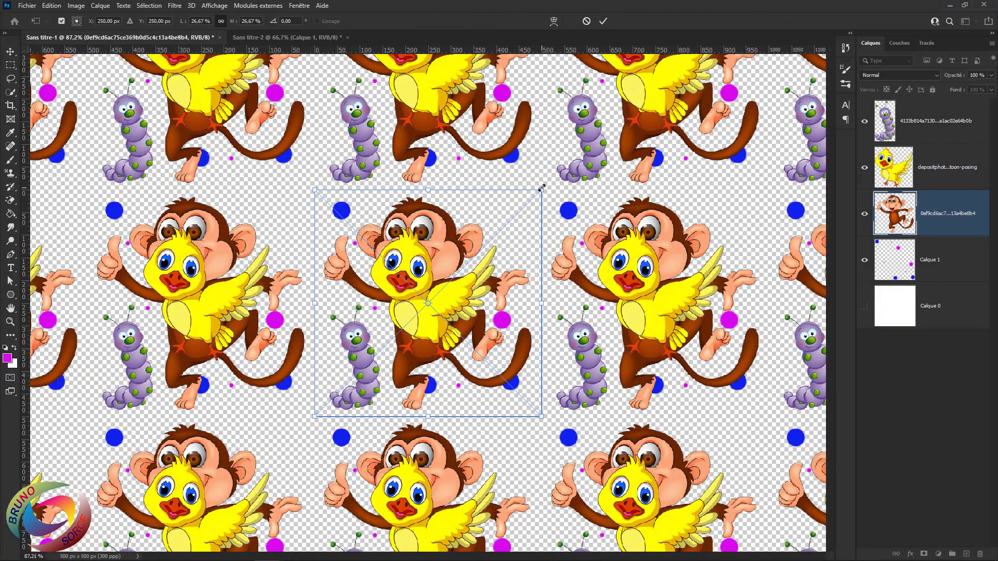
drag(541, 188, 405, 326)
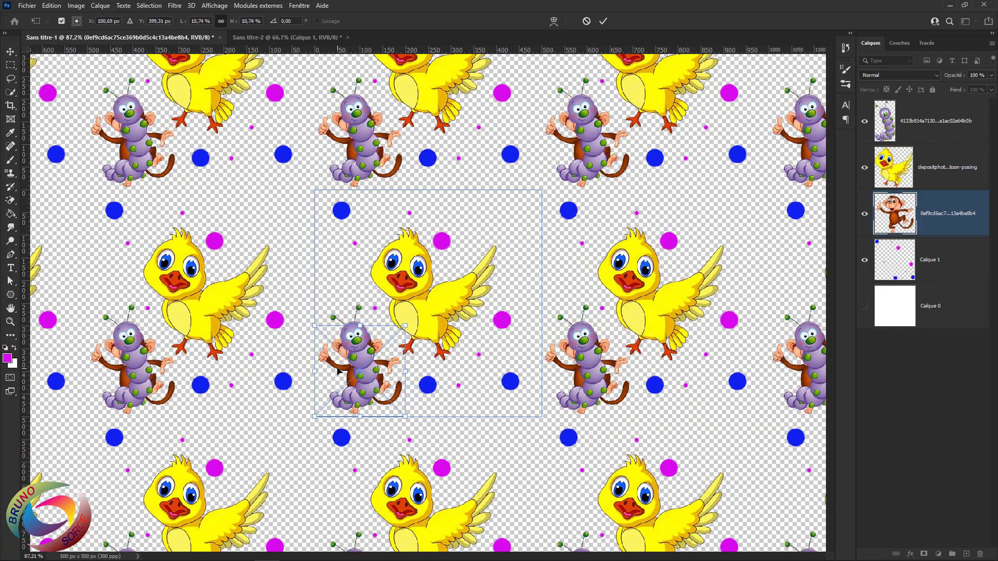
drag(338, 371, 498, 225)
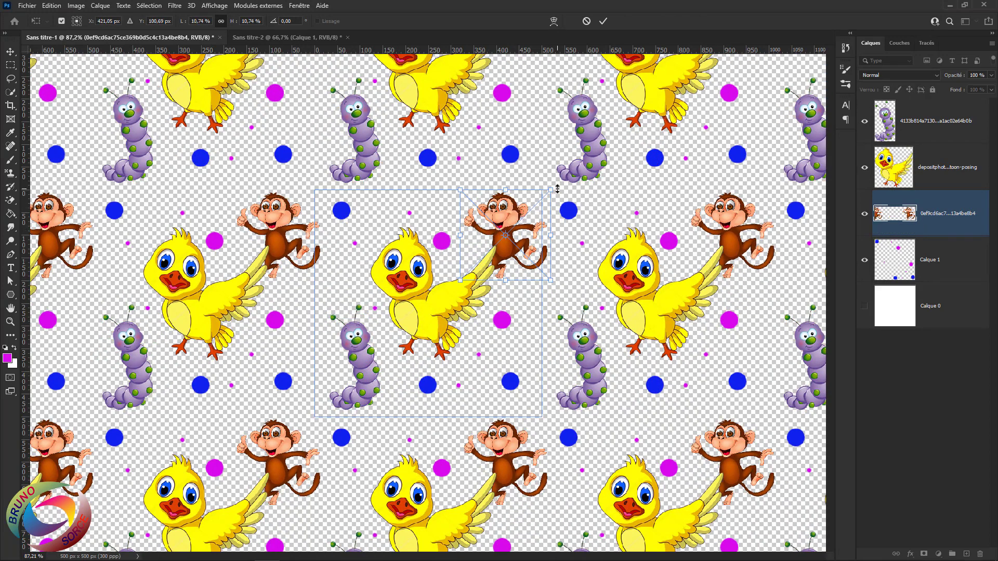
drag(550, 188, 543, 195)
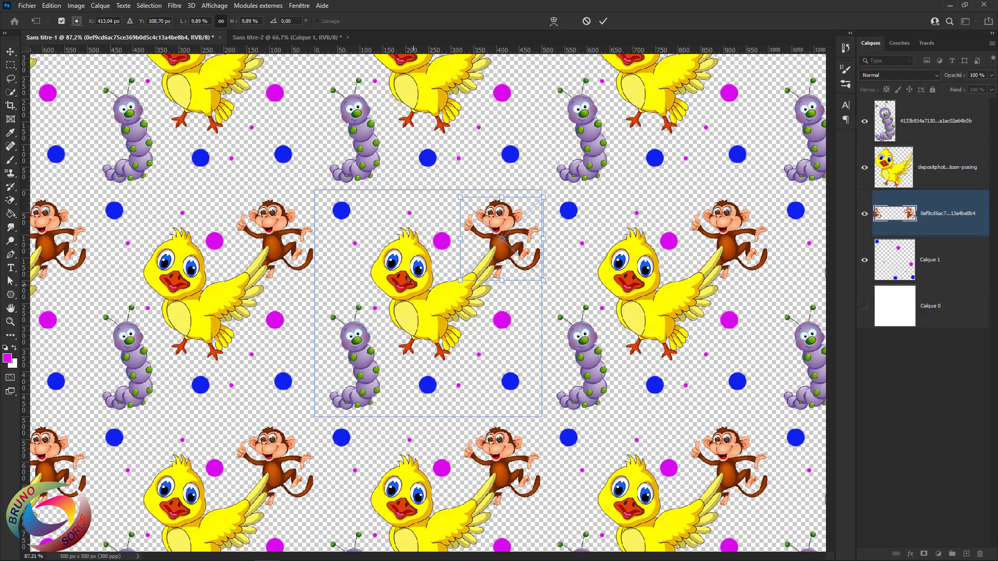
key(Return)
Shift the bird slightly down and left, and the monkey slightly up and left
key(b)
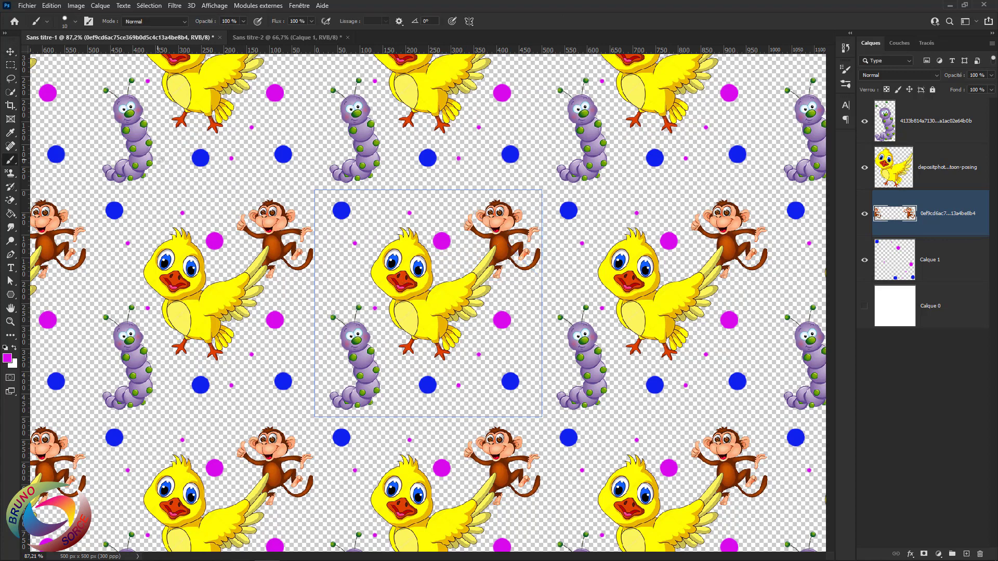
key(v)
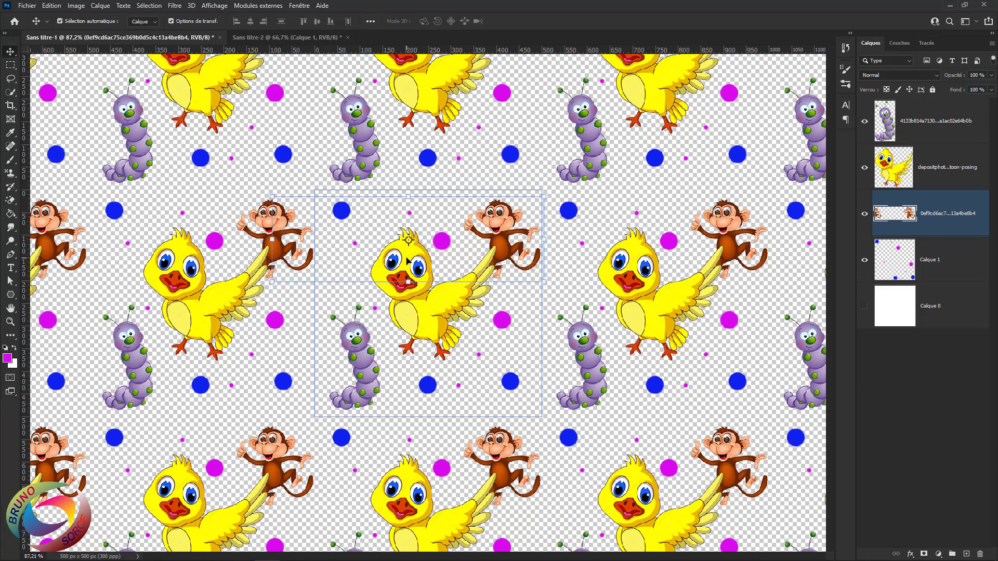
drag(408, 262, 401, 270)
click(501, 219)
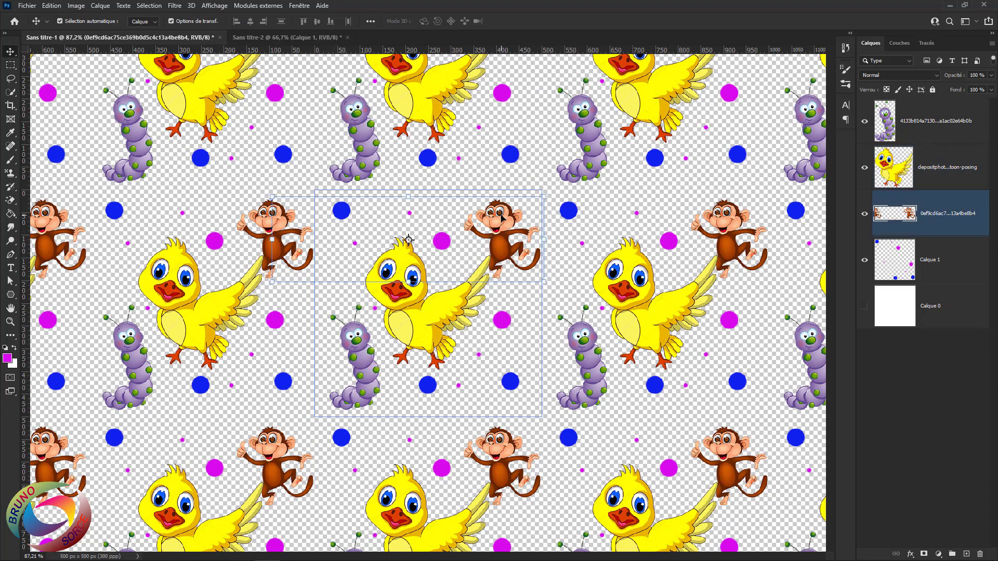
drag(501, 218, 495, 211)
Rotate the bird by 13.35° and reposition it at about X 245 px, Y 238 px
click(396, 274)
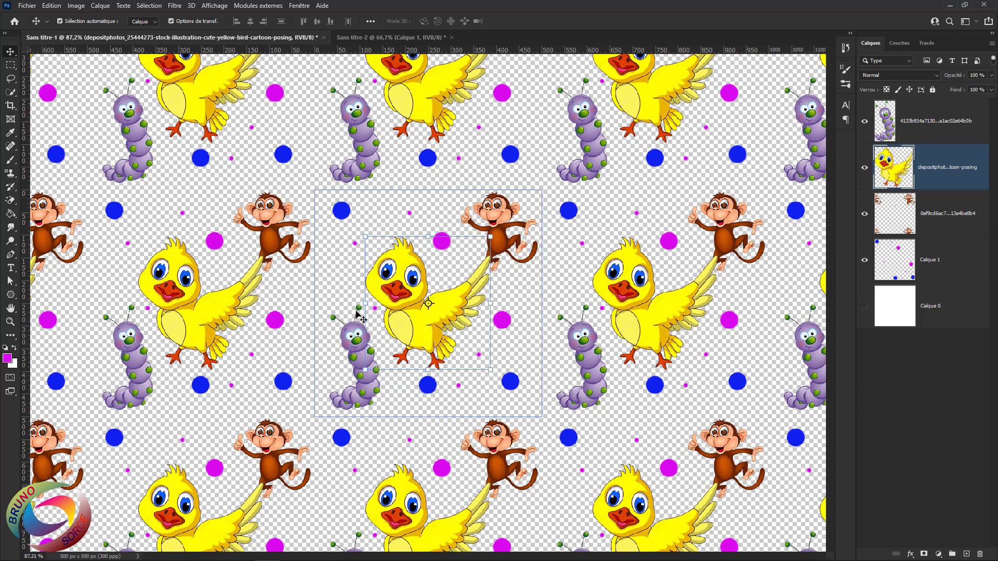
drag(421, 327, 421, 329)
drag(498, 242, 512, 261)
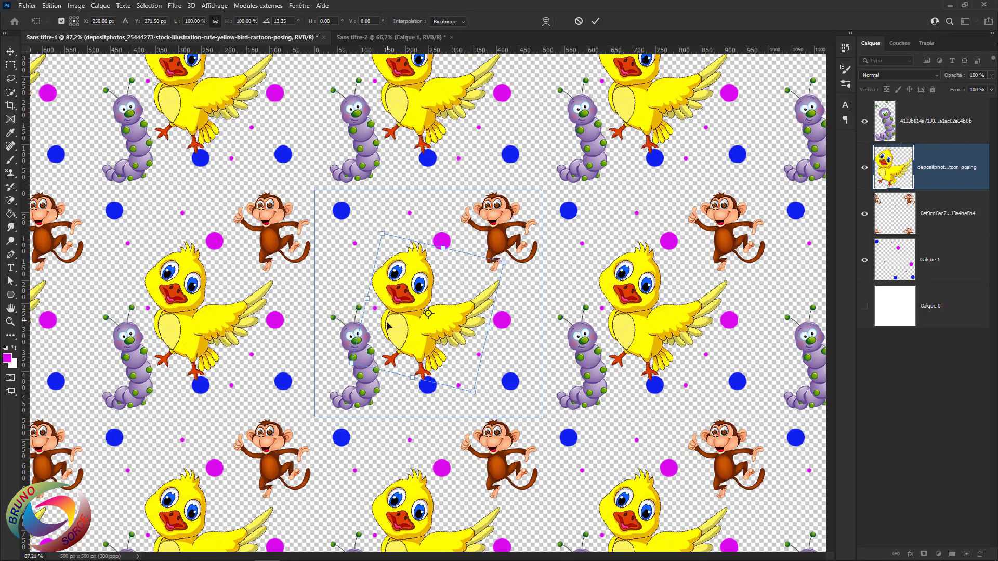
drag(406, 325, 402, 310)
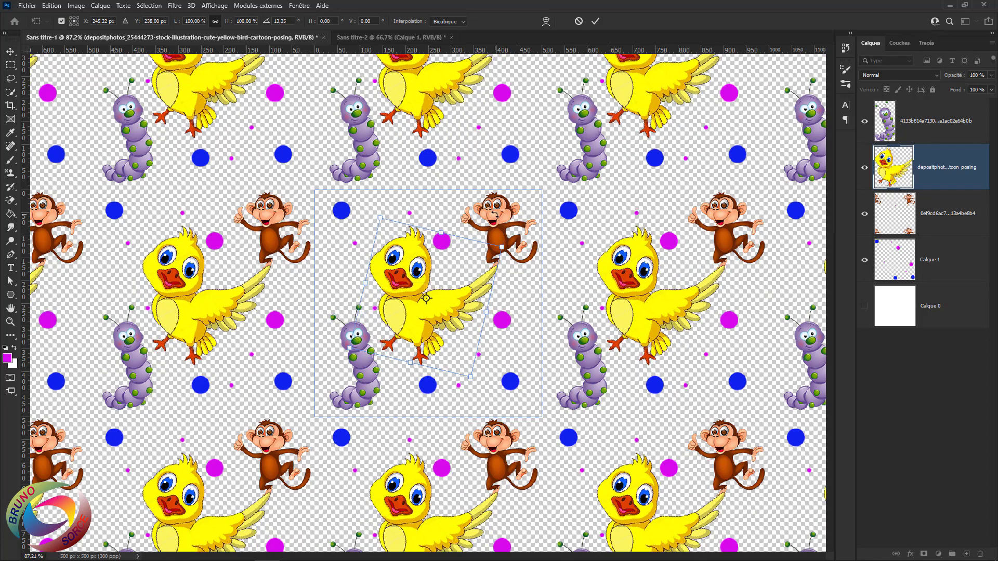
key(Escape)
Scale the bird down a little and adjust the positions of the bird and monkey to leave space between them
click(504, 215)
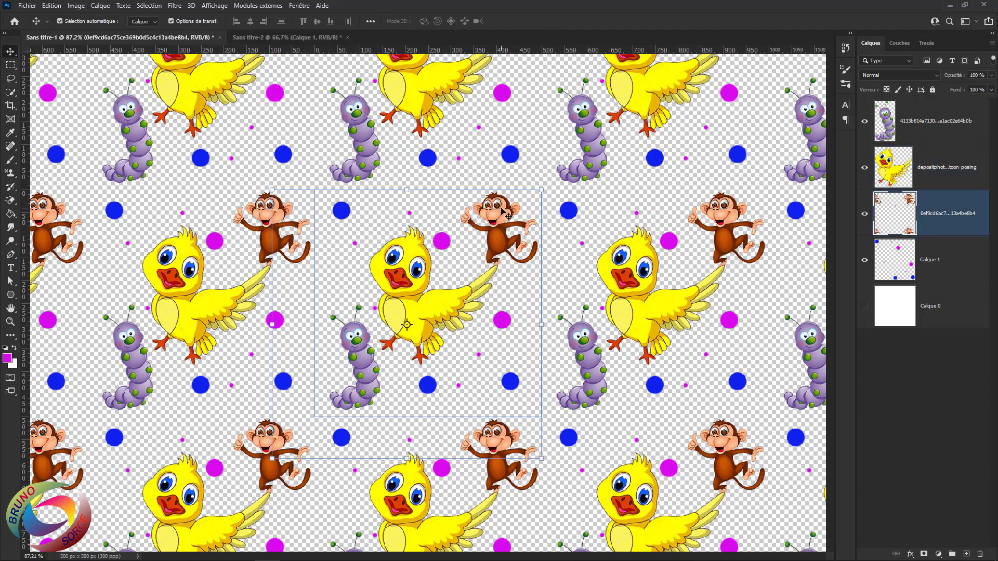
drag(534, 199, 472, 255)
click(415, 266)
drag(399, 295, 416, 287)
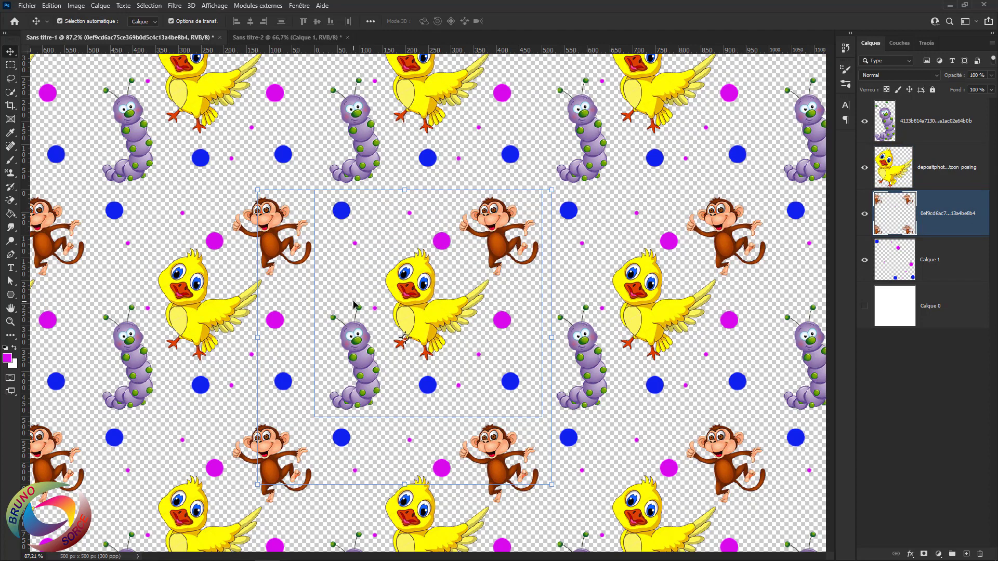
Examine the repeating pattern from afar and up close, temporarily showing the white Calque 0
scroll(432, 279, down, 3)
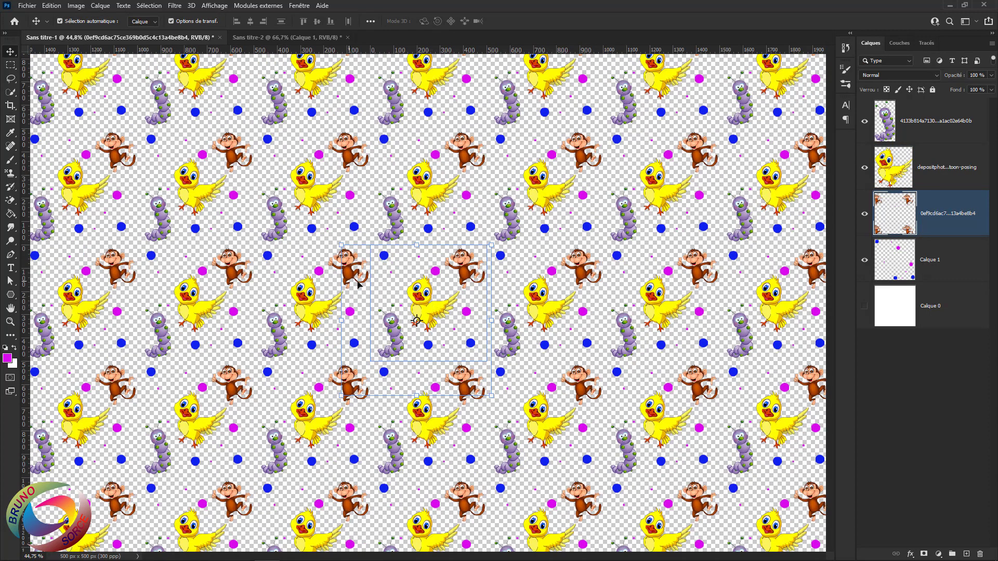
scroll(395, 297, down, 4)
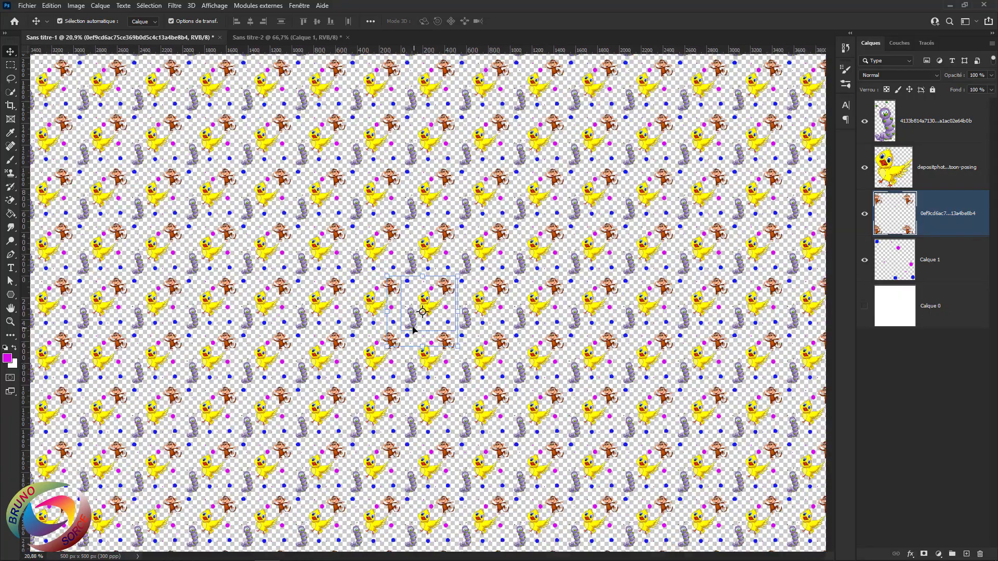
scroll(408, 312, up, 2)
scroll(394, 318, up, 4)
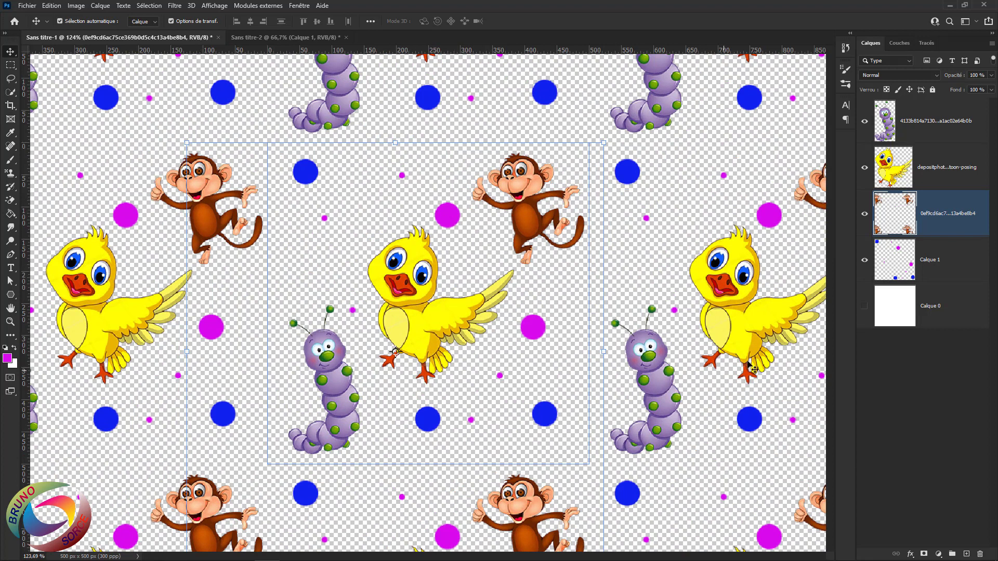
click(864, 308)
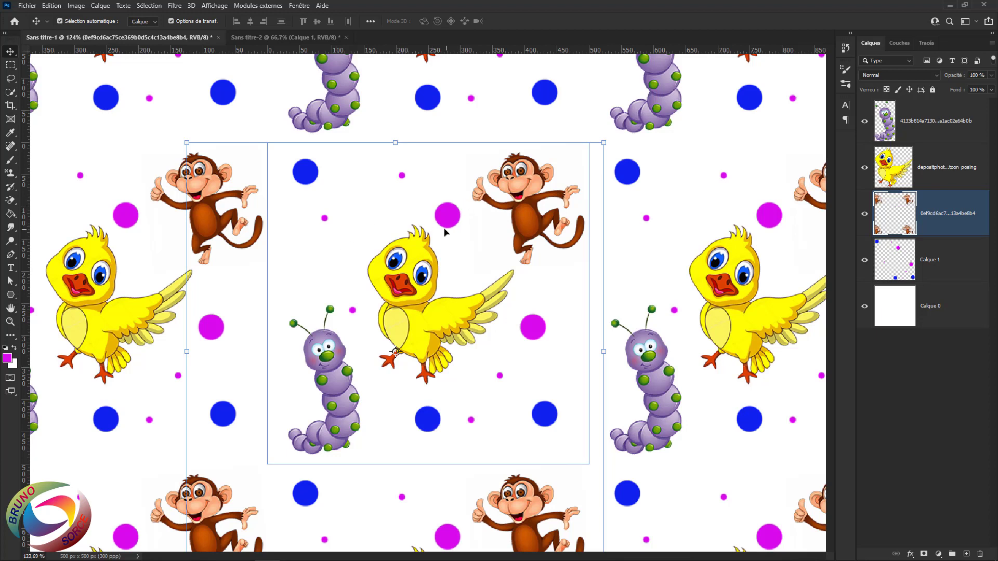
click(864, 310)
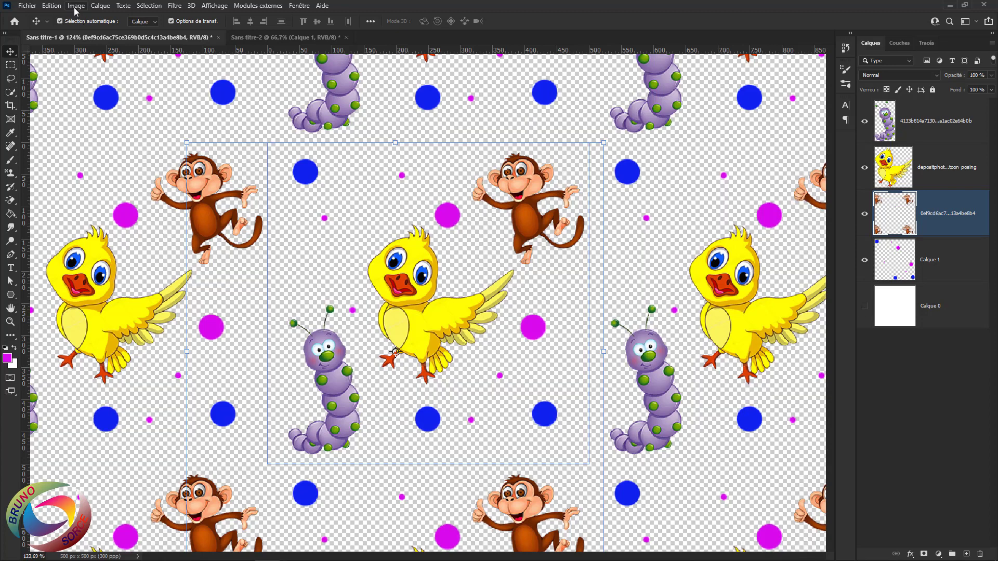
Save the animal and dot tile as a pattern preset, keeping the suggested name Motif 678
click(52, 6)
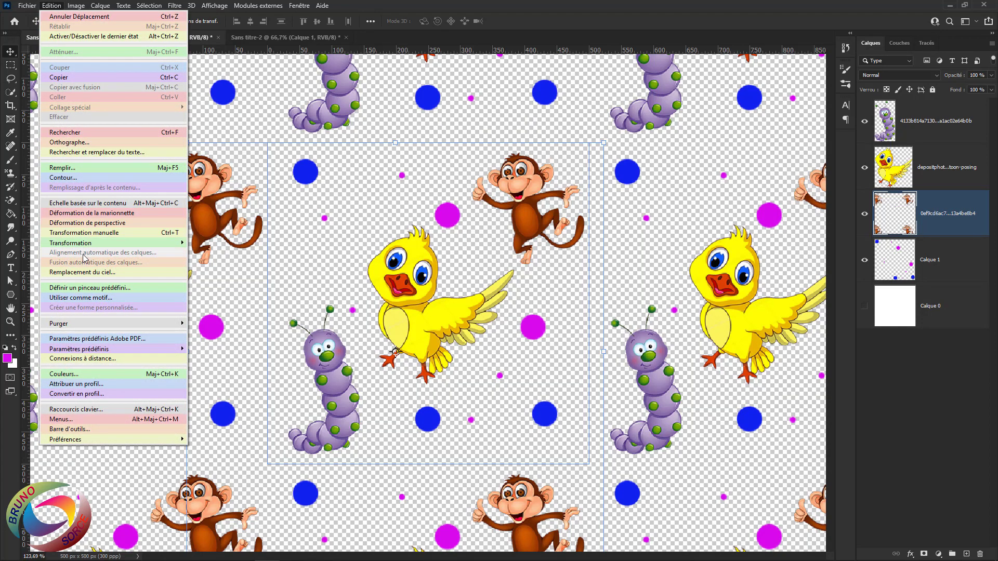
click(75, 298)
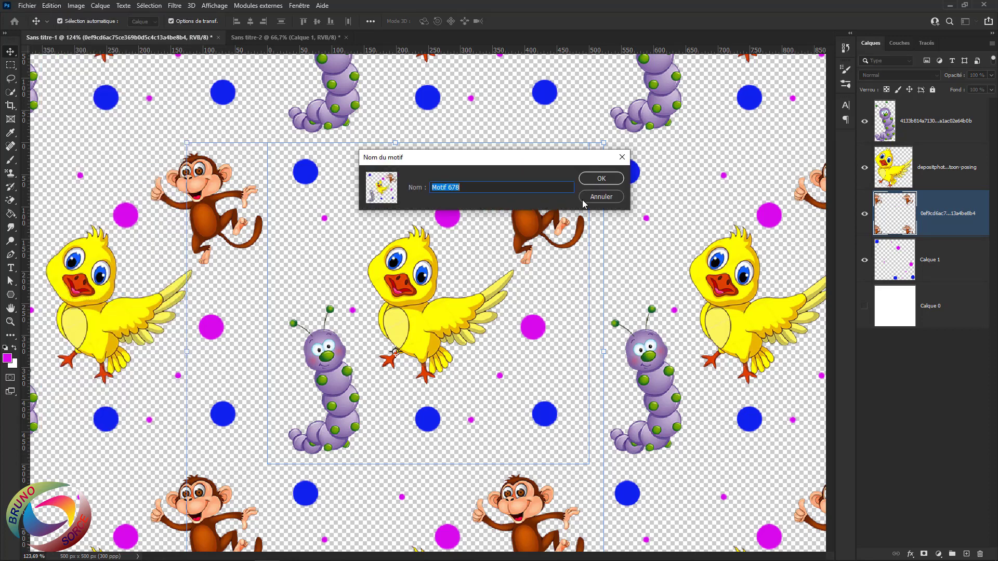
click(605, 185)
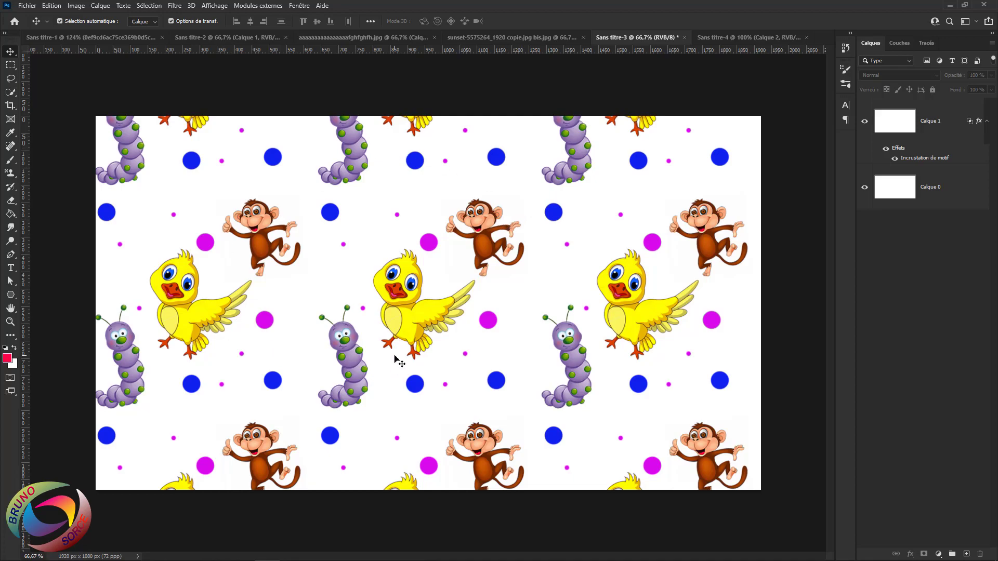
Delete the pattern-overlaid Calque 1 from the 1920 × 1080 px document, leaving only the white Calque 0
click(947, 132)
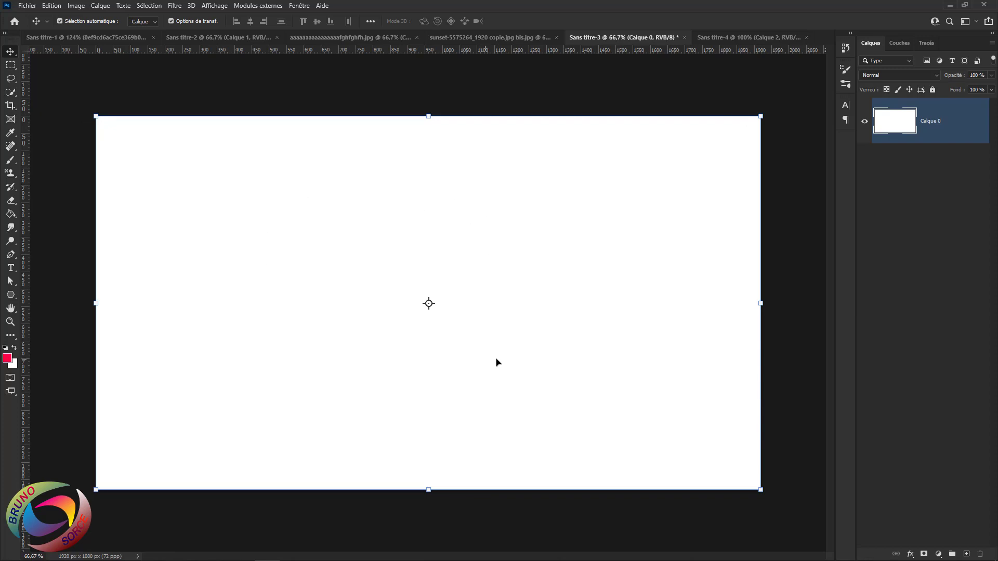
click(29, 6)
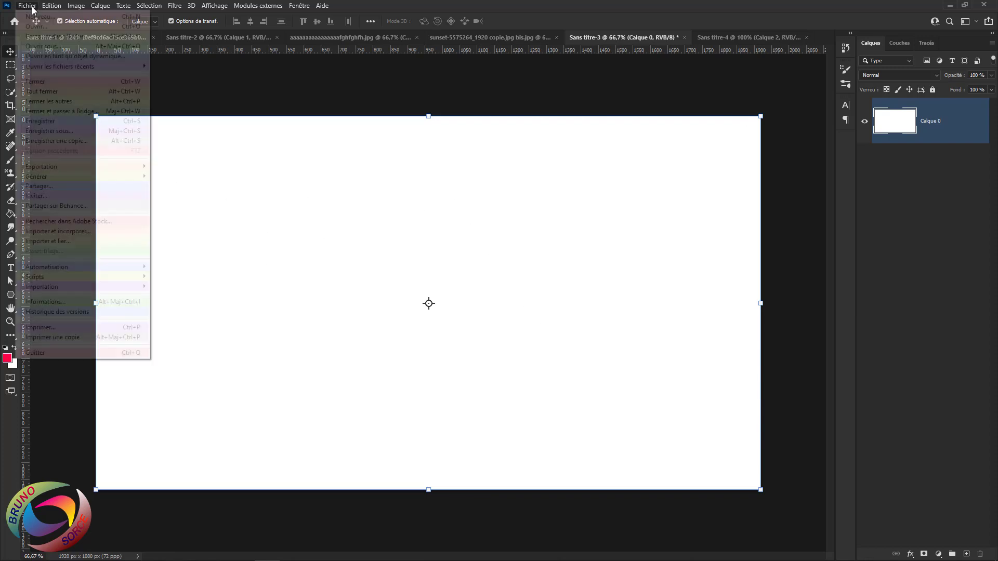
click(38, 16)
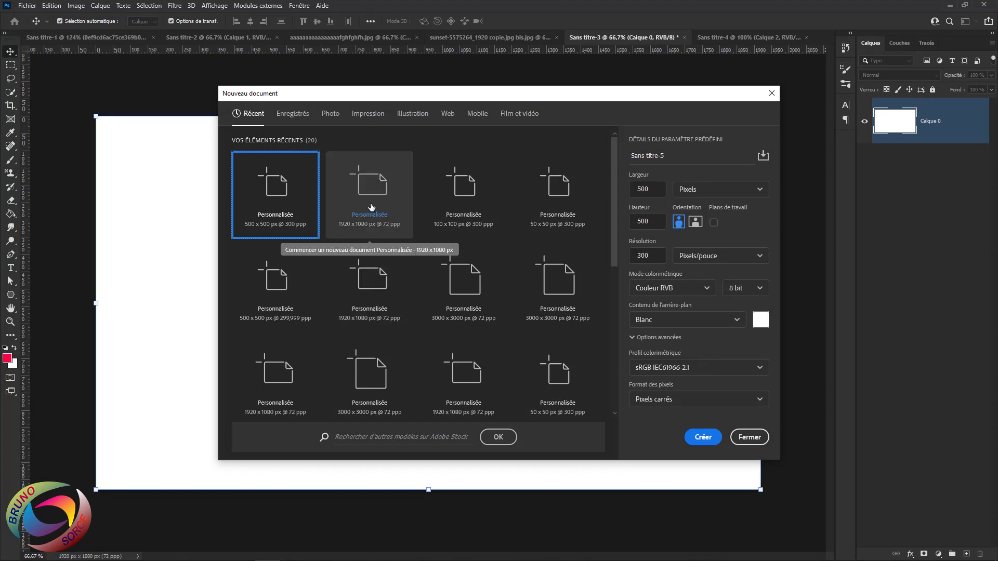
click(749, 438)
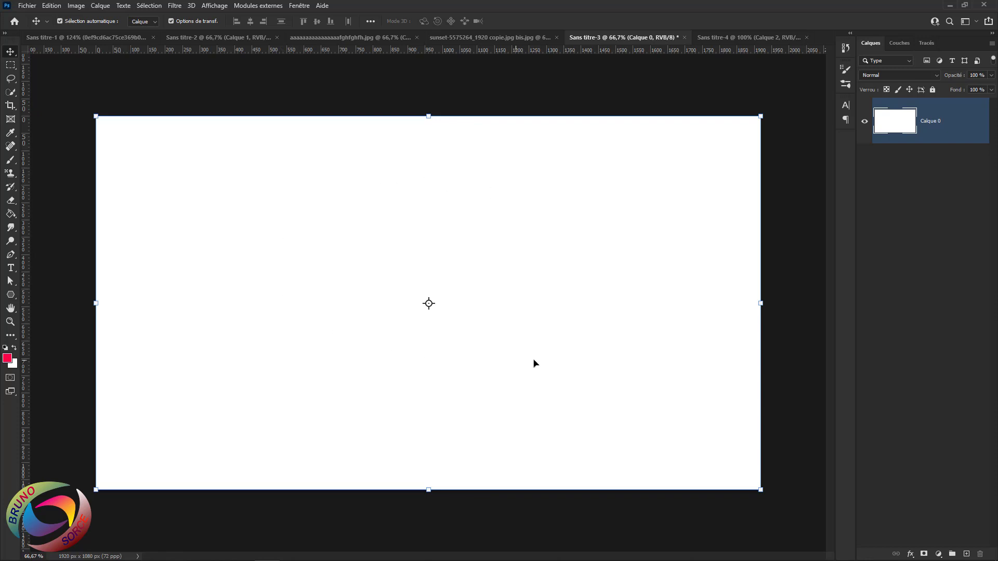
drag(558, 230, 527, 255)
drag(547, 234, 560, 230)
Add a new layer above Calque 0 and fill it with the black ring and bird pattern using the Paint Bucket in Motif mode
click(966, 554)
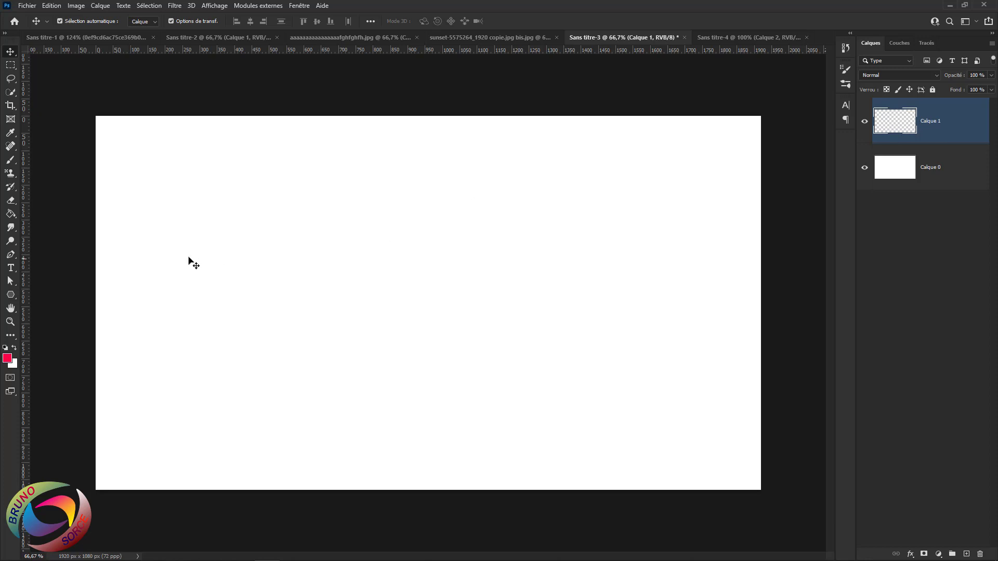
click(11, 217)
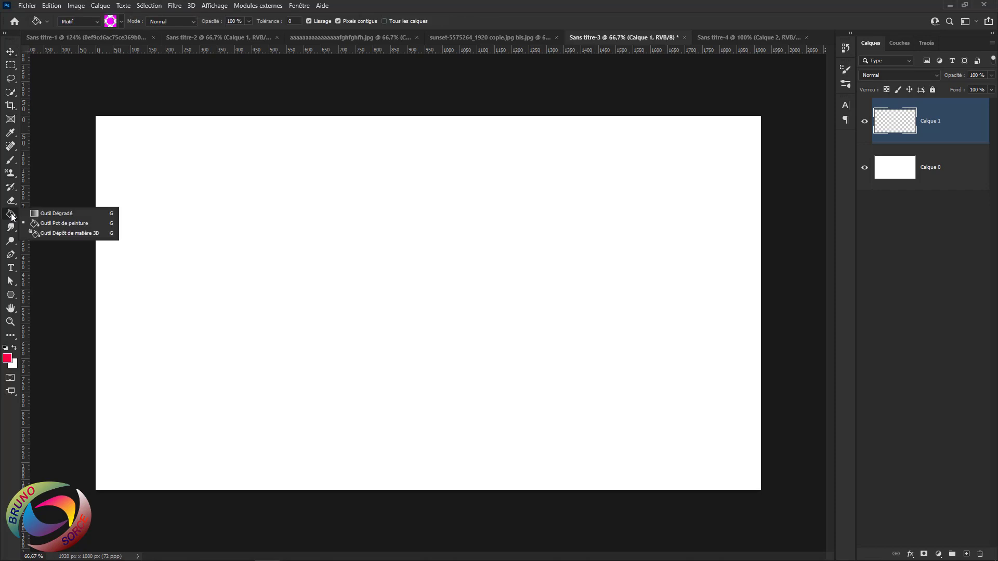
click(51, 223)
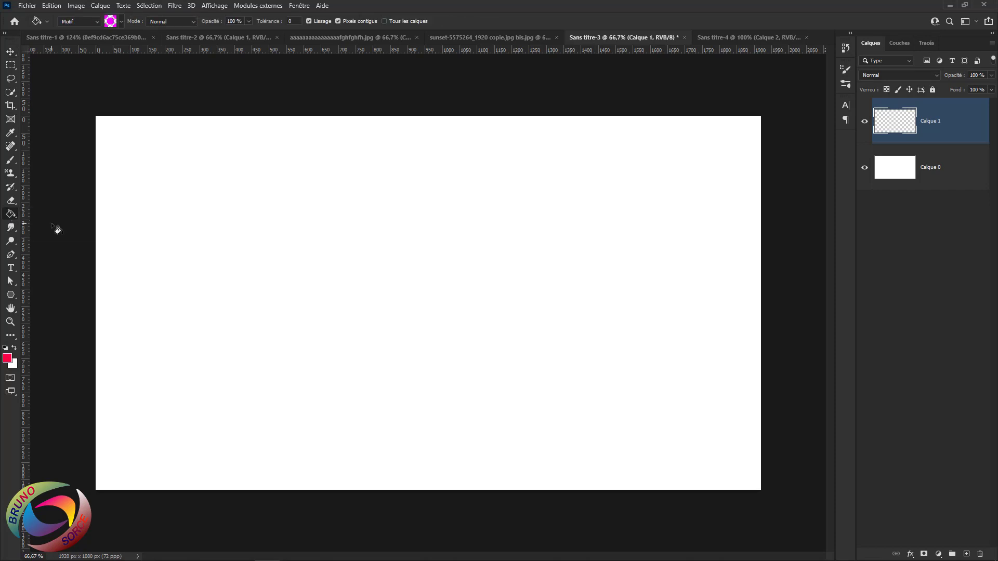
click(95, 20)
click(81, 31)
click(89, 21)
click(121, 22)
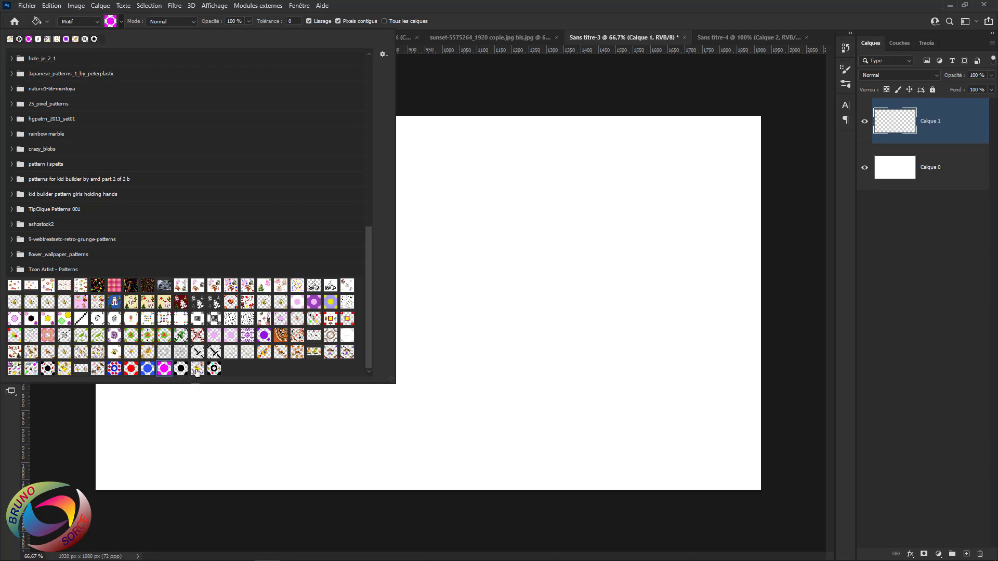
click(214, 368)
key(Return)
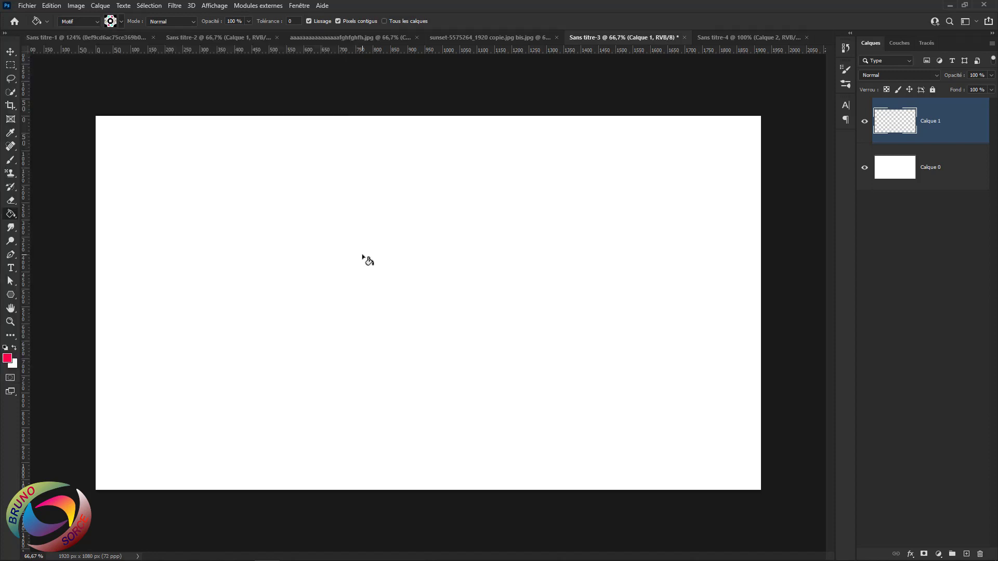
click(393, 267)
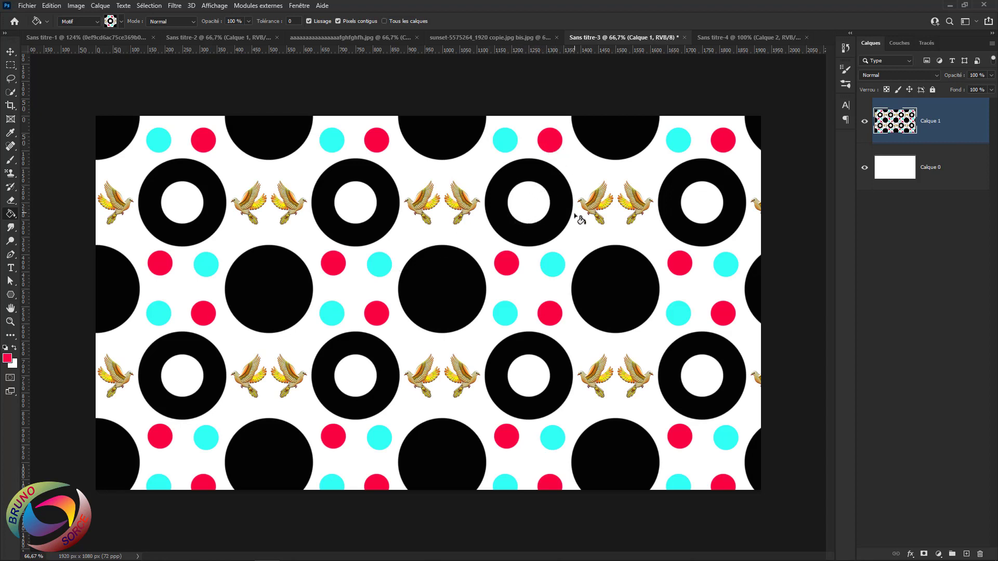
Check the ring and bird fill with Calque 0 hidden, undo the fill and show Calque 0 again
click(865, 168)
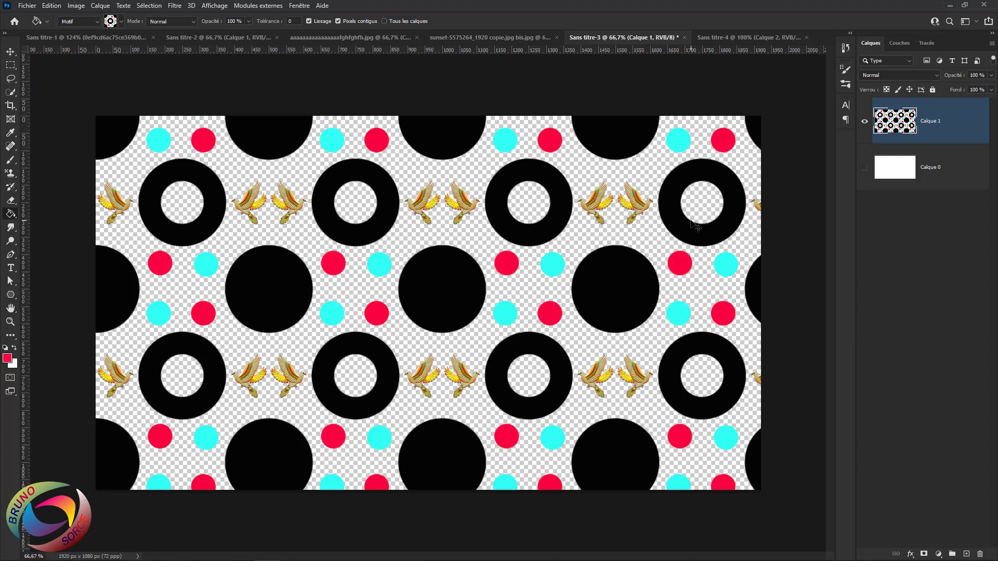
key(ctrl+z)
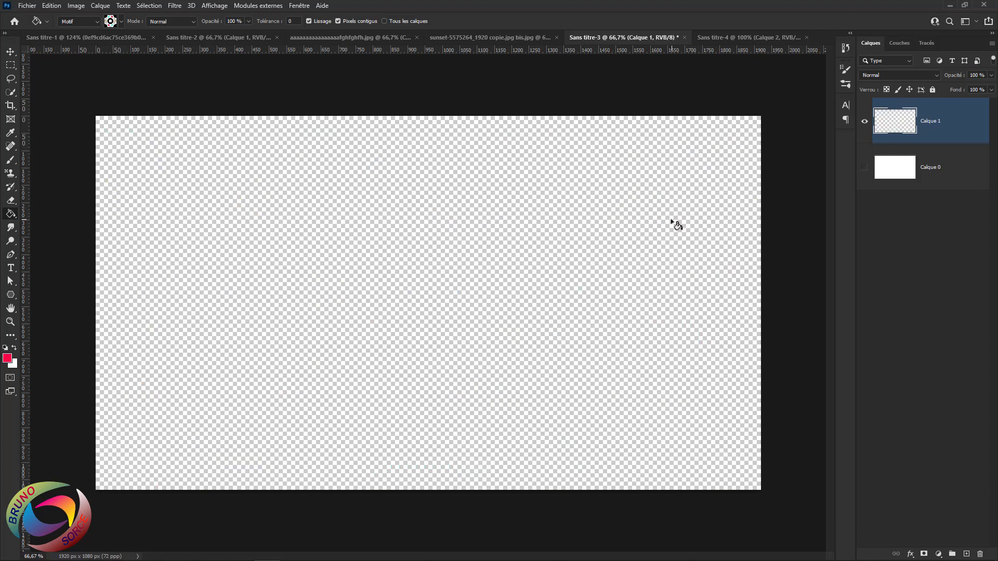
click(859, 170)
Fill the empty Calque 1 with the animal and dot pattern using the Paint Bucket
click(121, 21)
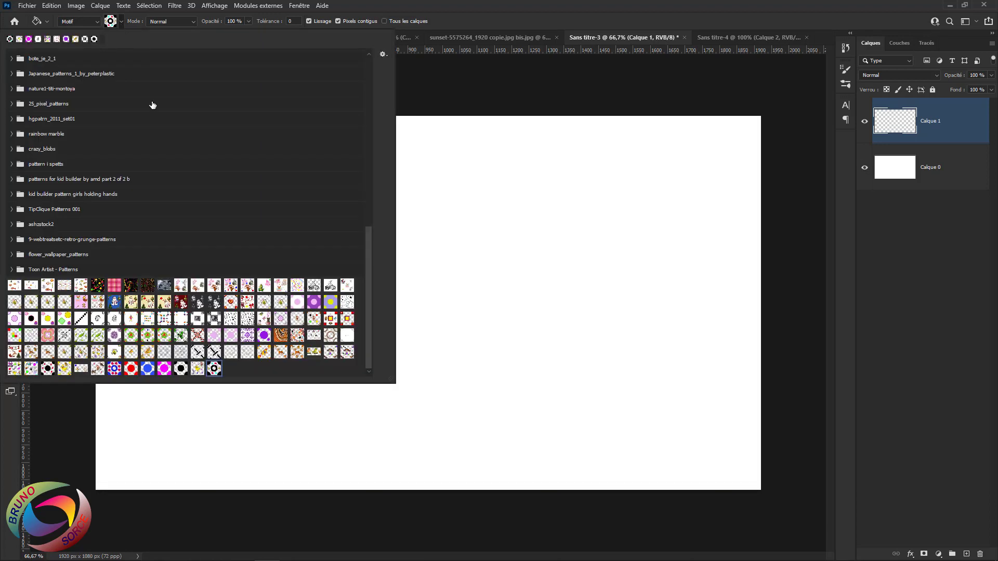
click(197, 370)
click(449, 271)
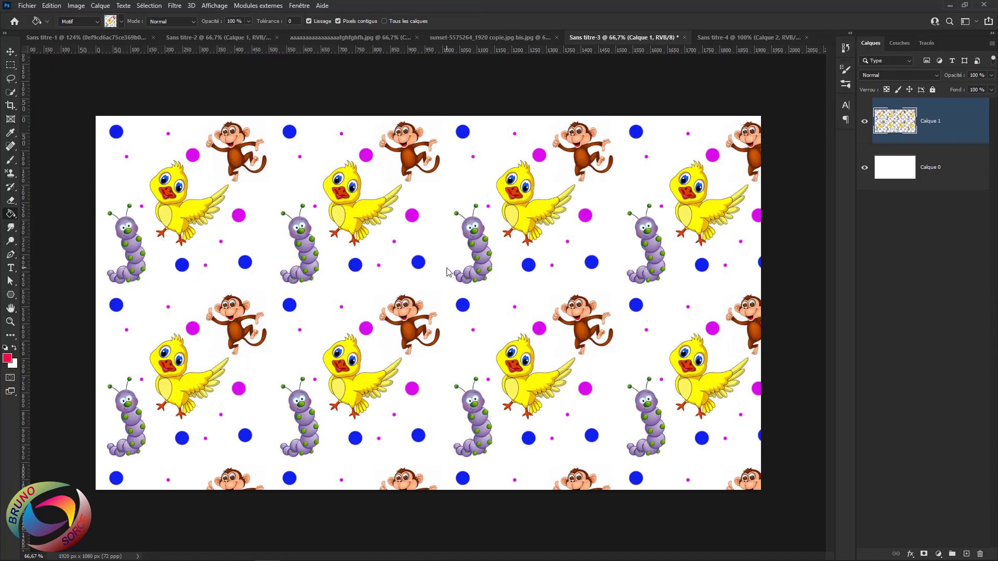
Check the animal pattern against transparency by briefly hiding Calque 0, and undo the fill
click(865, 168)
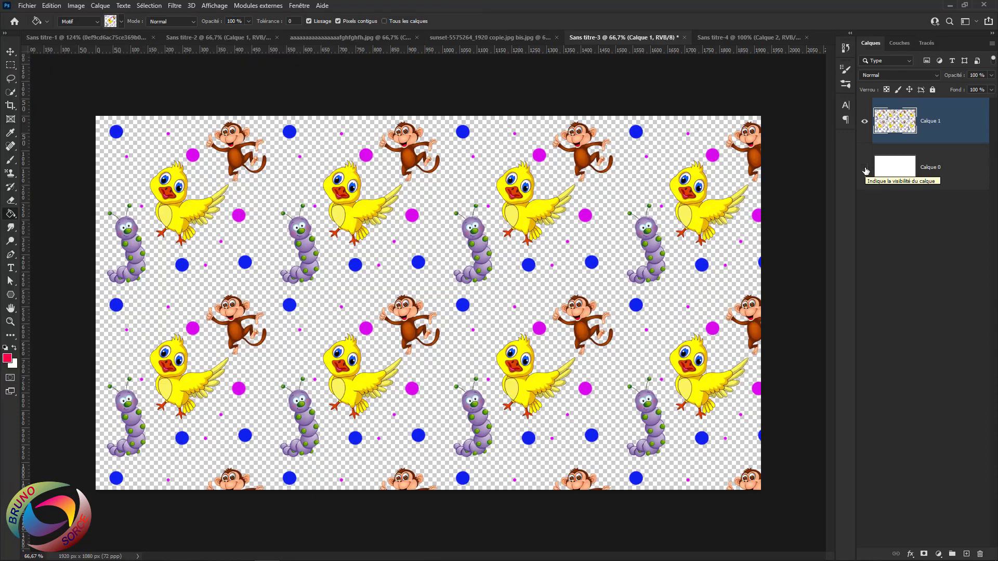
click(864, 168)
key(ctrl+z)
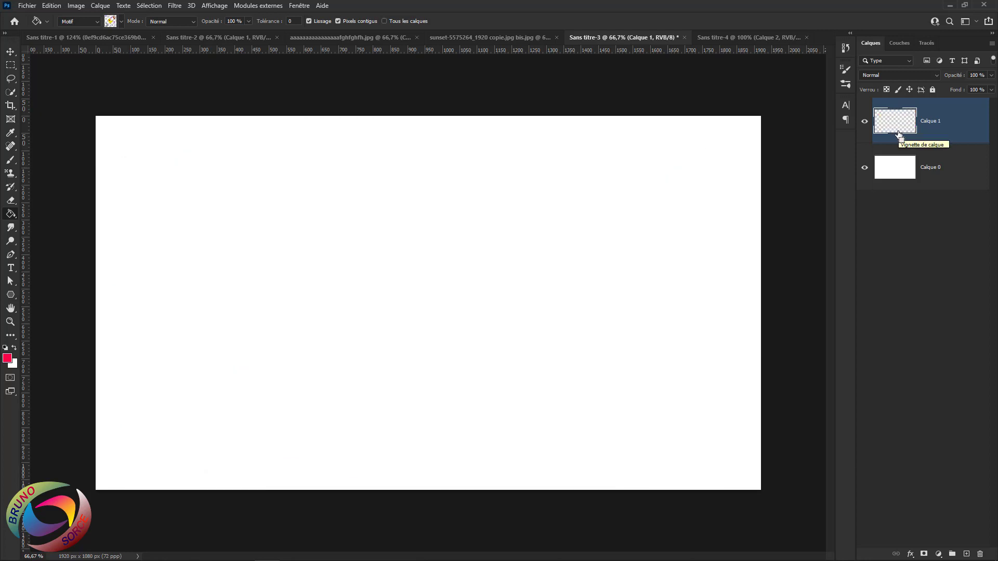
Paint the black dot pattern across the whole of Calque 1 with the Pattern Stamp tool, leaving Aligné off
click(8, 174)
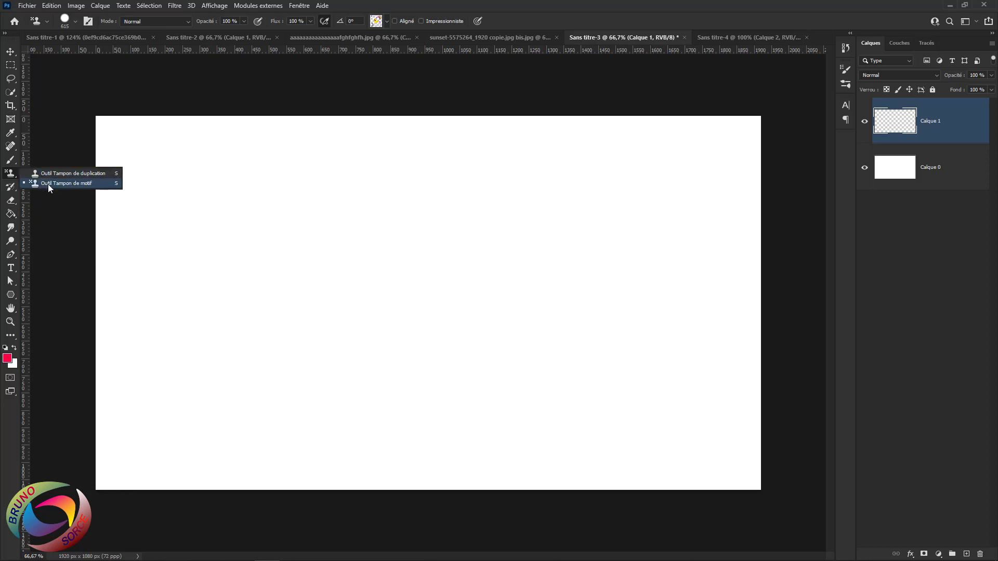
click(67, 183)
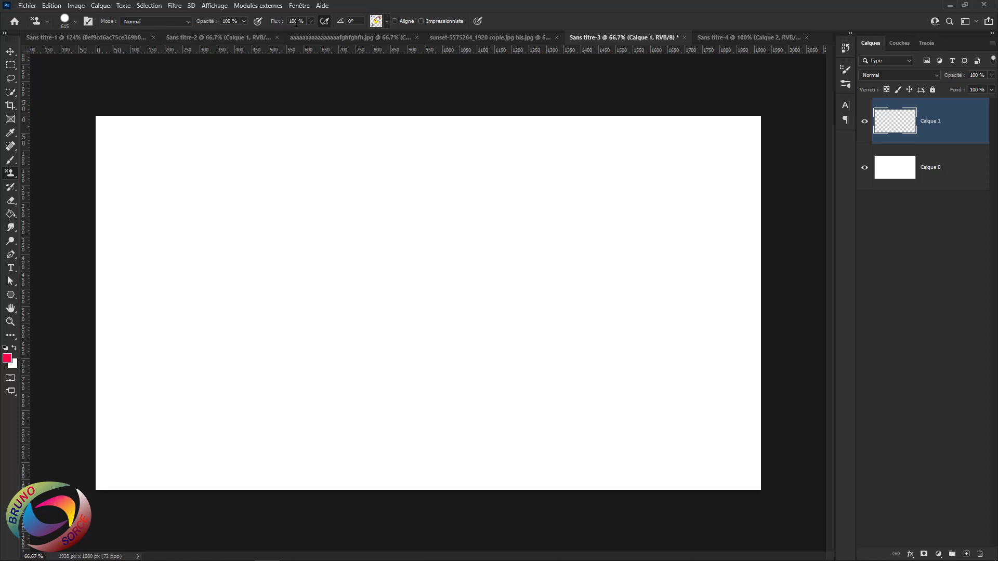
click(387, 23)
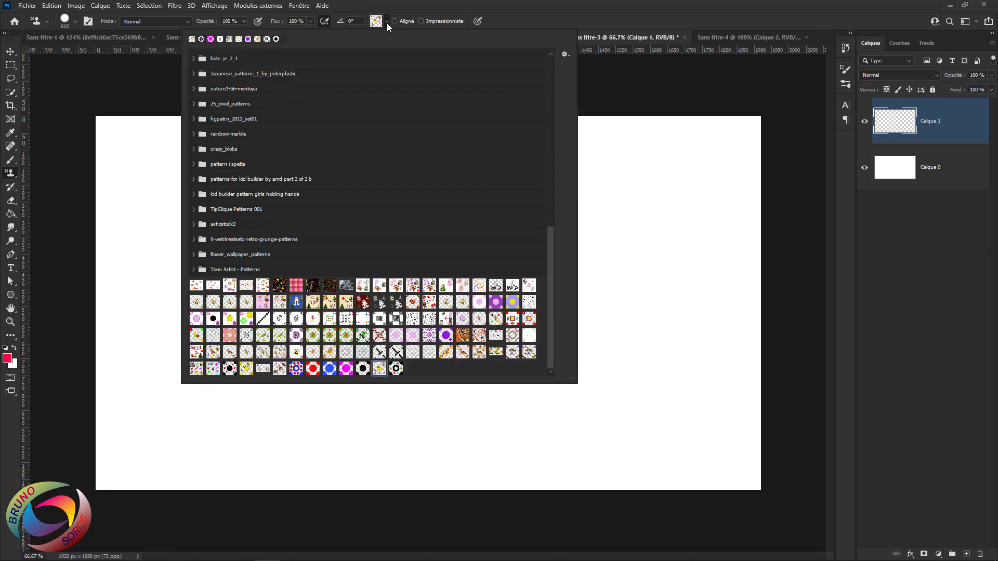
click(362, 369)
click(604, 24)
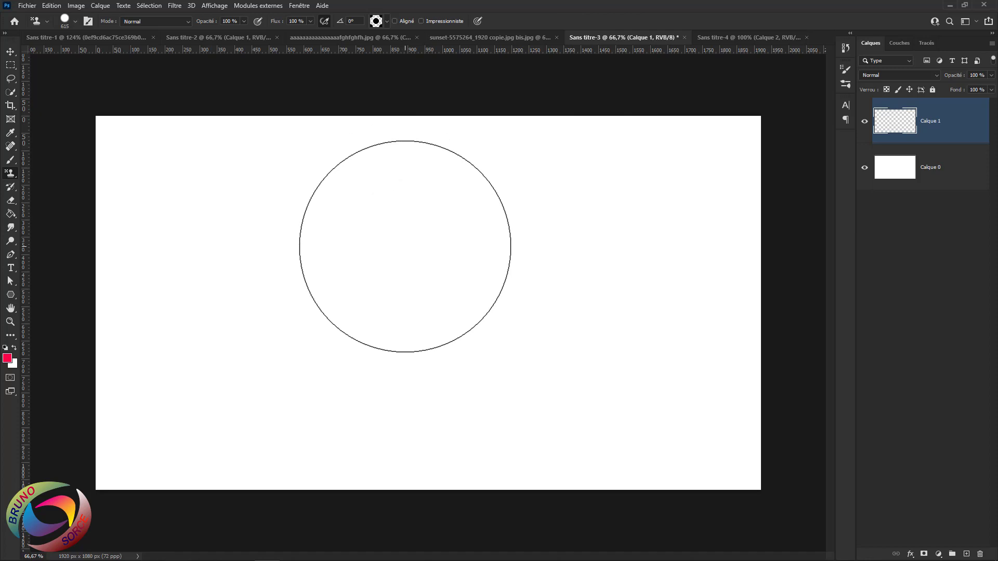
click(456, 229)
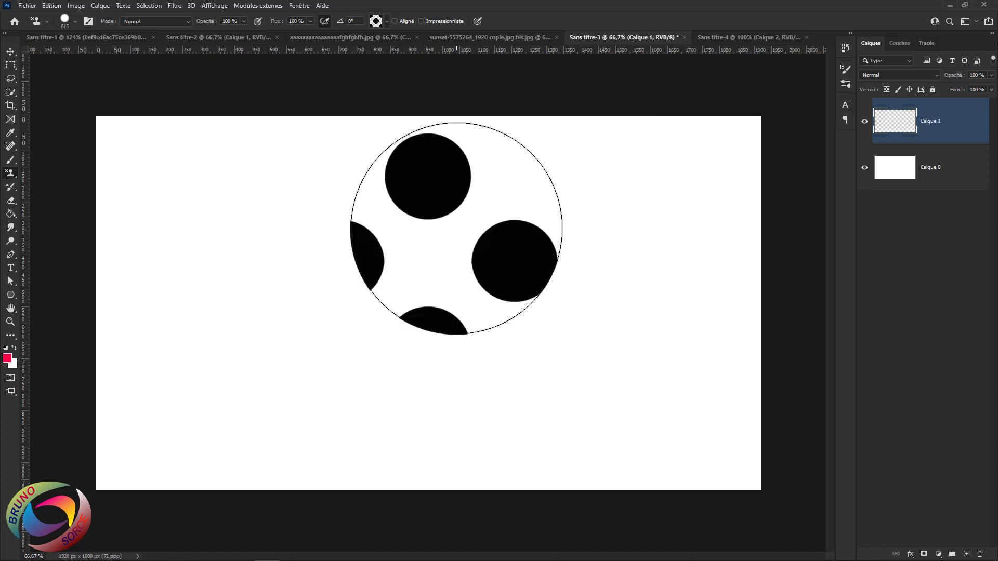
mouse_move(456, 229)
mouse_down()
mouse_move(384, 252)
mouse_move(370, 269)
mouse_move(536, 318)
mouse_move(621, 378)
mouse_move(708, 415)
mouse_move(727, 351)
mouse_move(735, 172)
mouse_move(132, 155)
mouse_move(93, 459)
mouse_move(523, 156)
mouse_move(296, 411)
mouse_move(292, 511)
mouse_move(646, 396)
mouse_up()
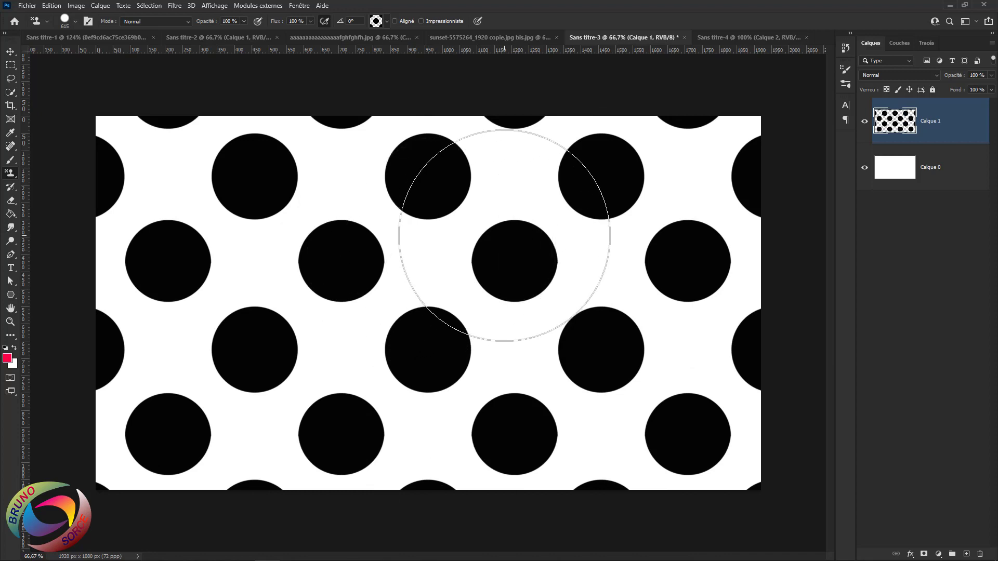
Try a second, unaligned Pattern Stamp stroke over the black dots and undo it
drag(501, 229, 316, 286)
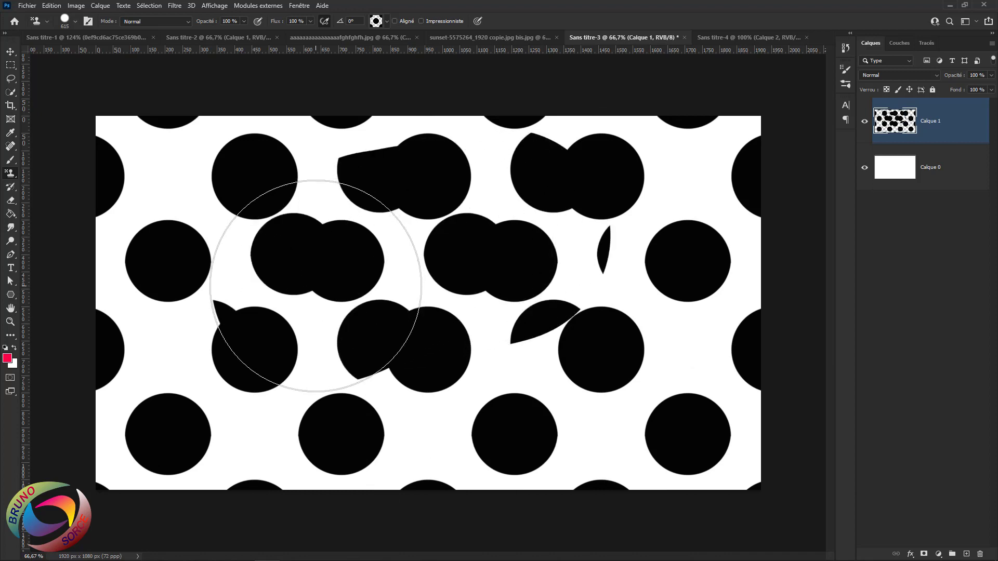
key(ctrl+z)
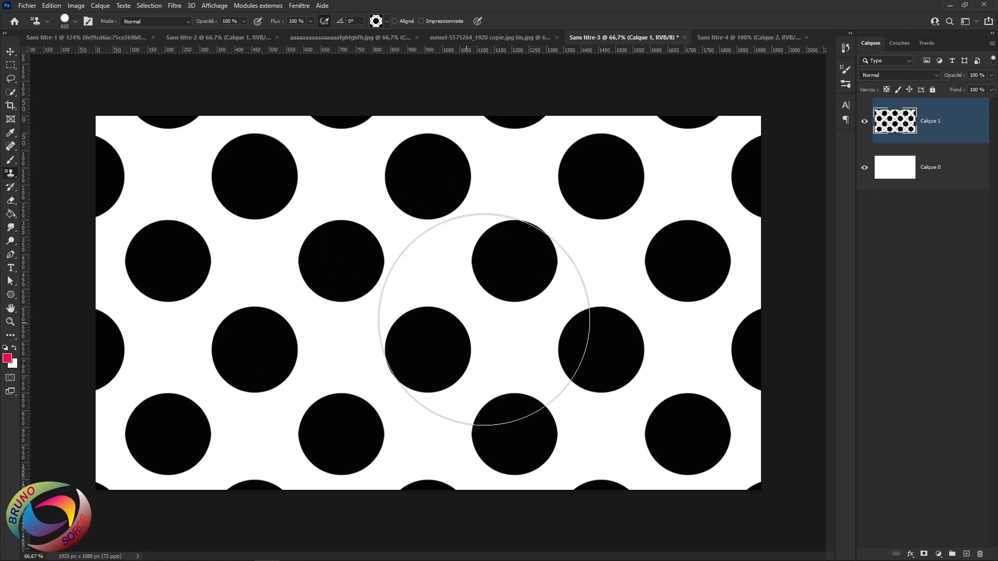
Check the stamped dots with Calque 0 hidden, and revert to the single white Calque 0 with the Move tool active
click(865, 166)
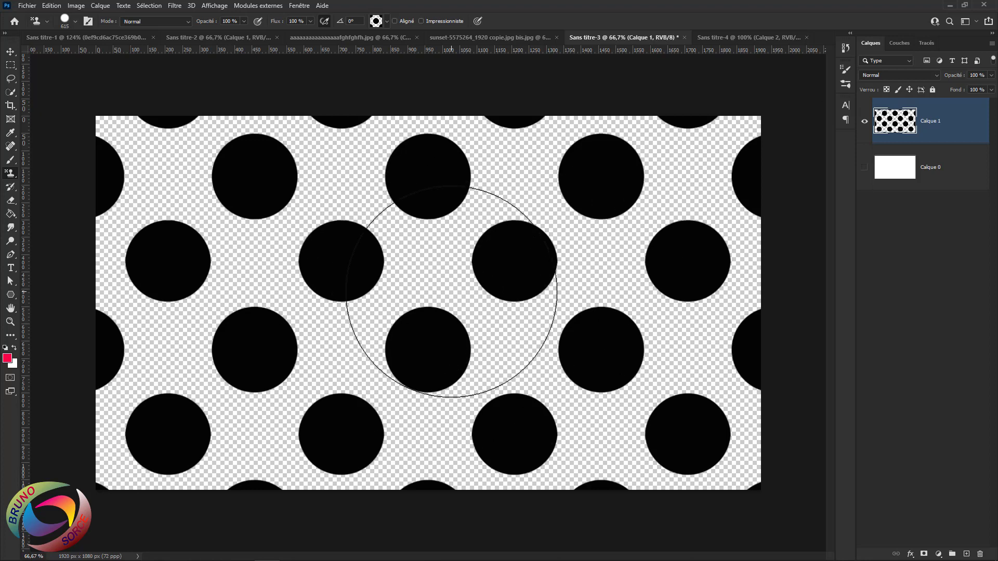
key(ctrl+z)
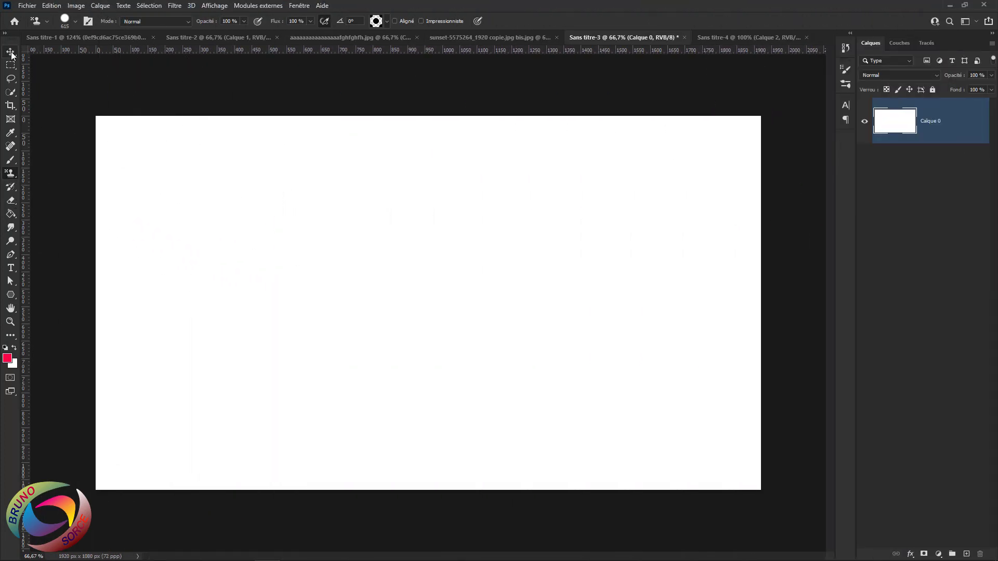
click(10, 52)
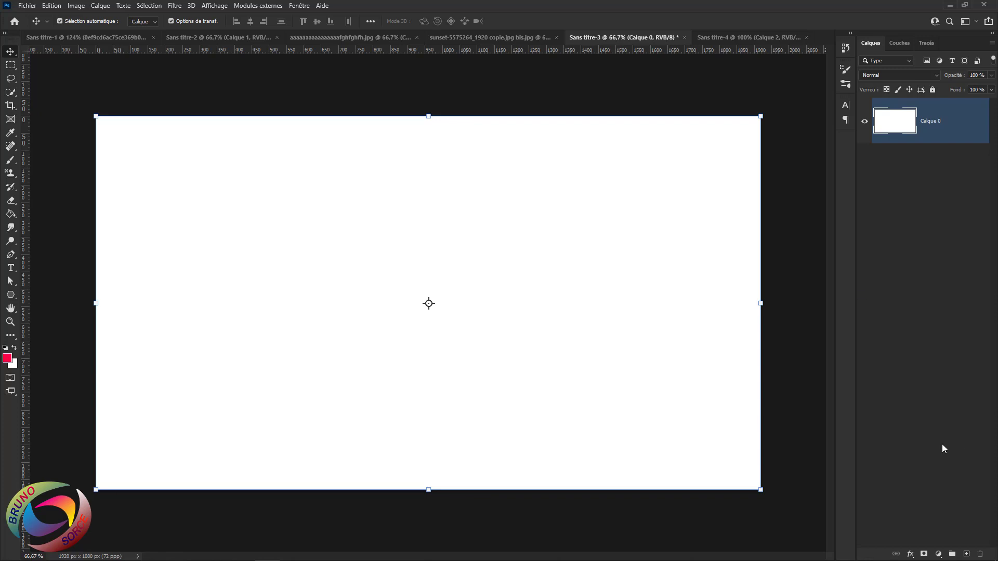
Add a new layer above Calque 0, hide Calque 0, and fill the new layer with white
click(967, 554)
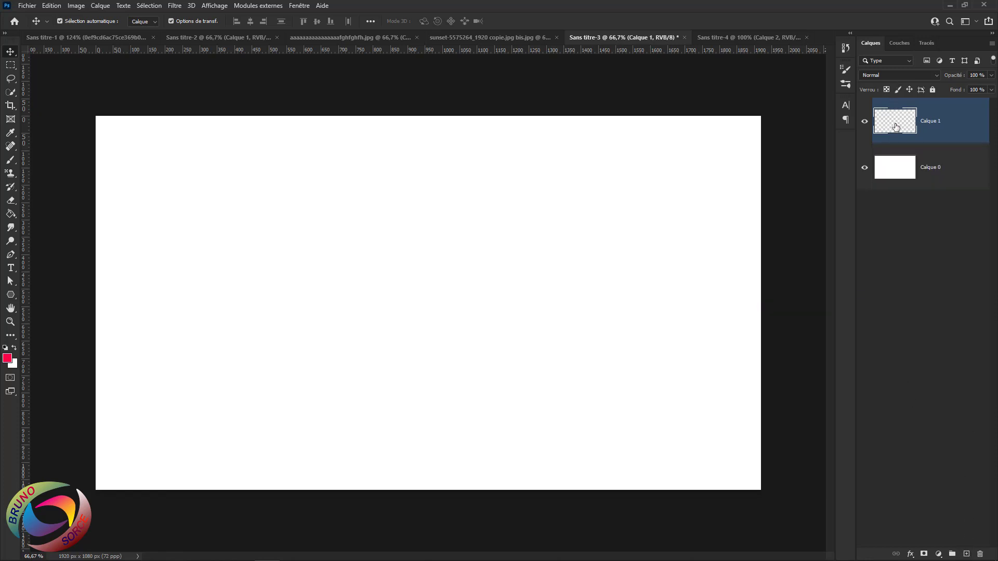
click(864, 168)
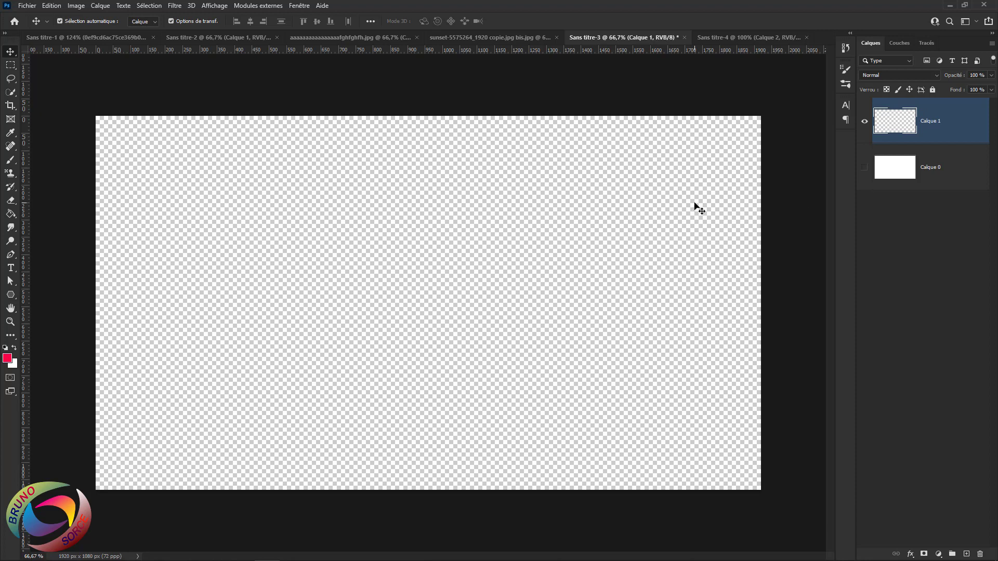
click(15, 347)
key(alt+BackSpace)
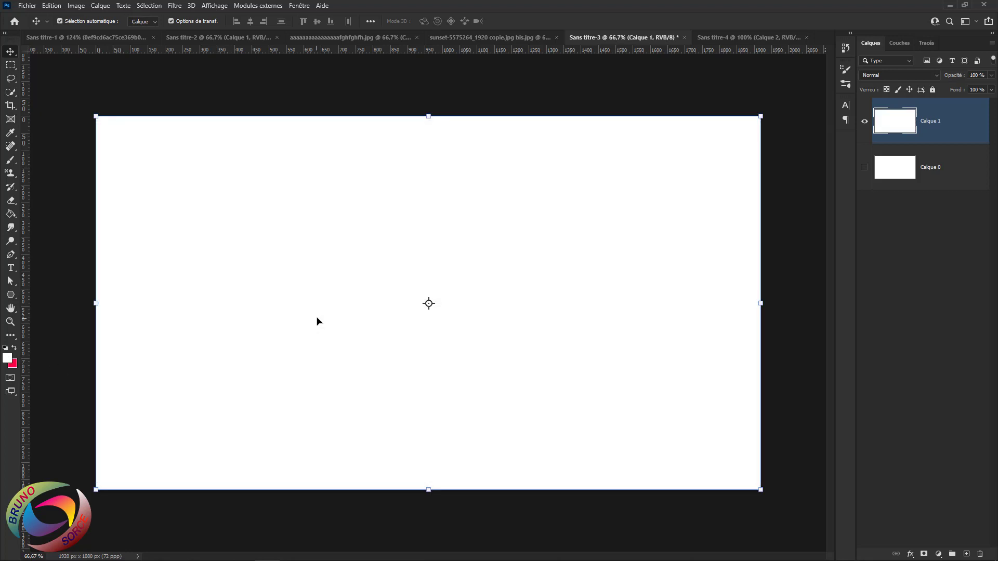
Add a Pattern Overlay effect to Calque 1 using the preset with black circles, coloured dots and birds
double_click(966, 132)
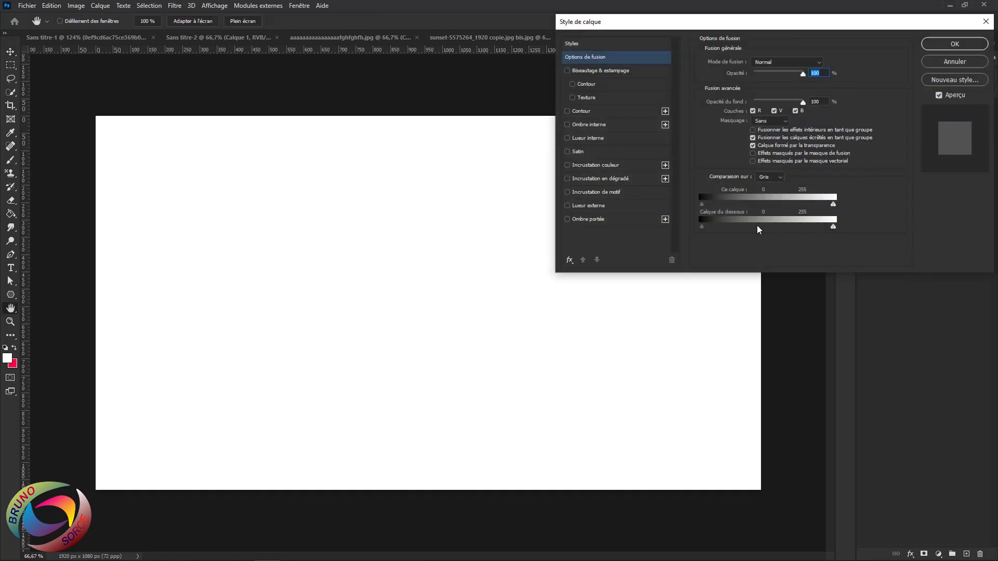
click(601, 192)
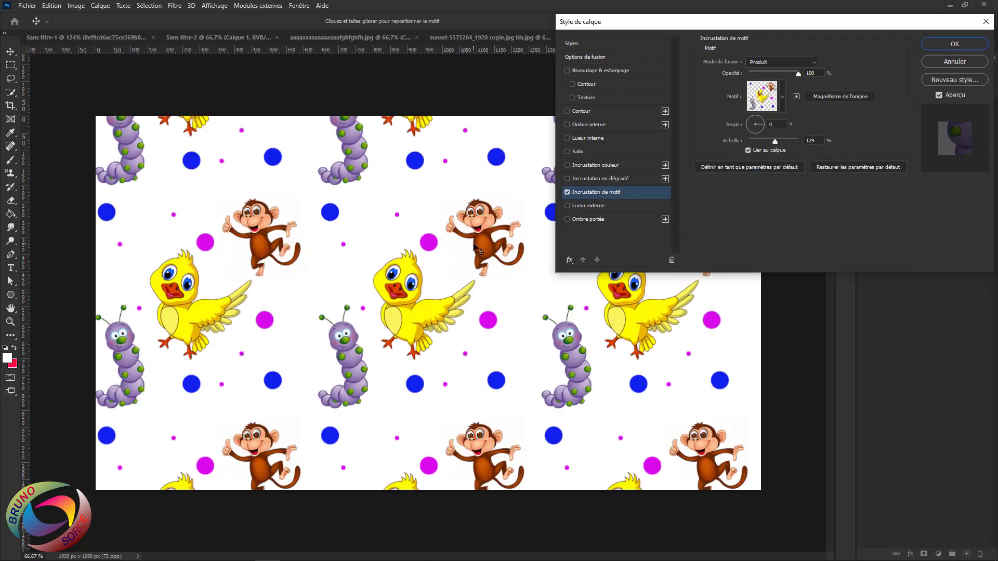
click(782, 98)
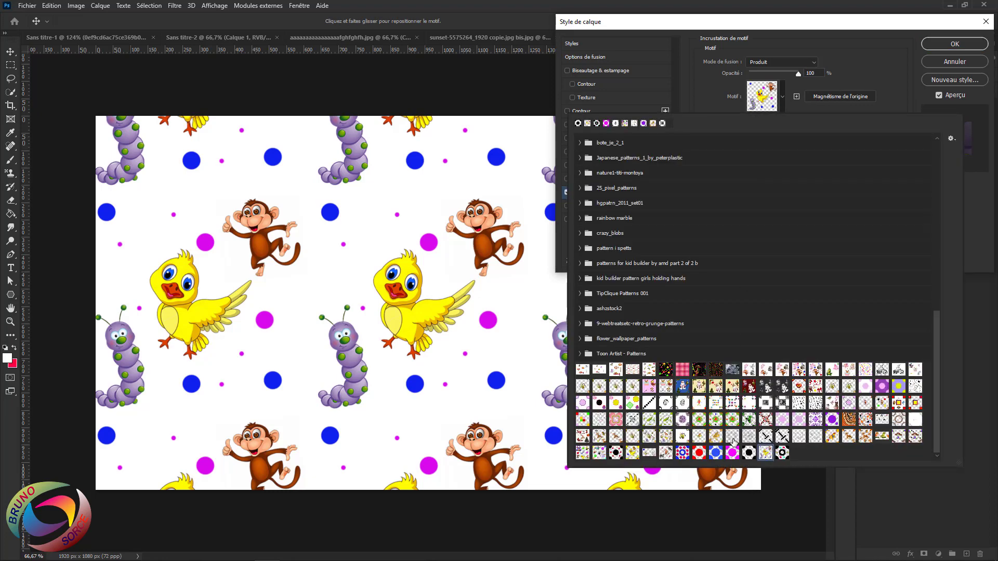
click(783, 453)
click(422, 199)
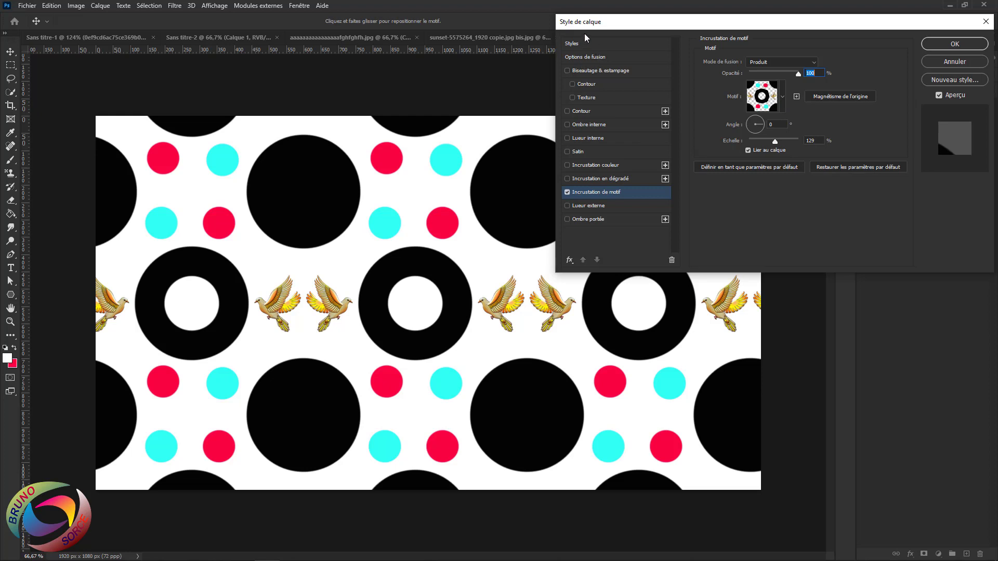
Set the pattern overlay's blend mode to Normal, and try a 42 % opacity before restoring 100 %
click(771, 64)
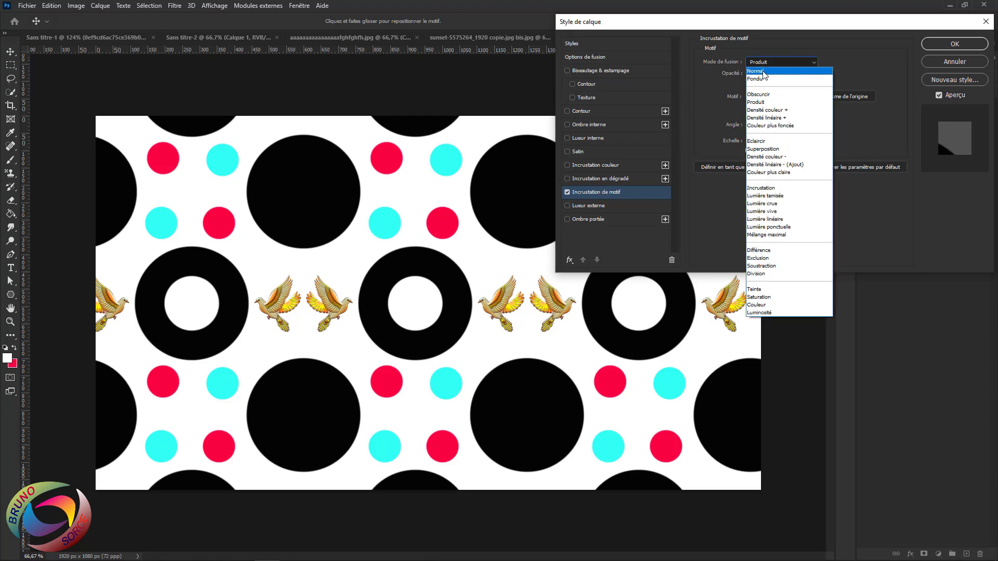
click(763, 72)
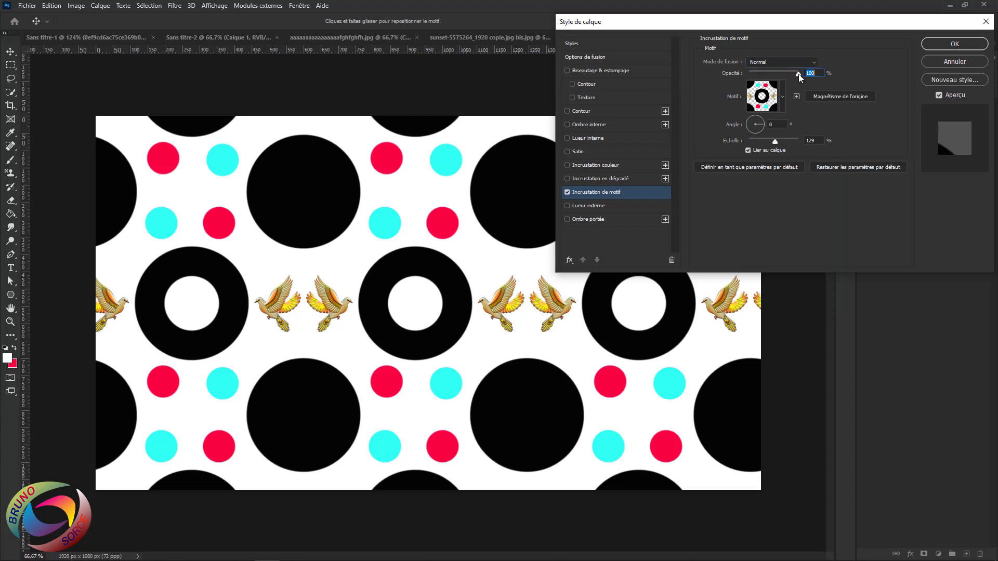
drag(798, 74, 770, 75)
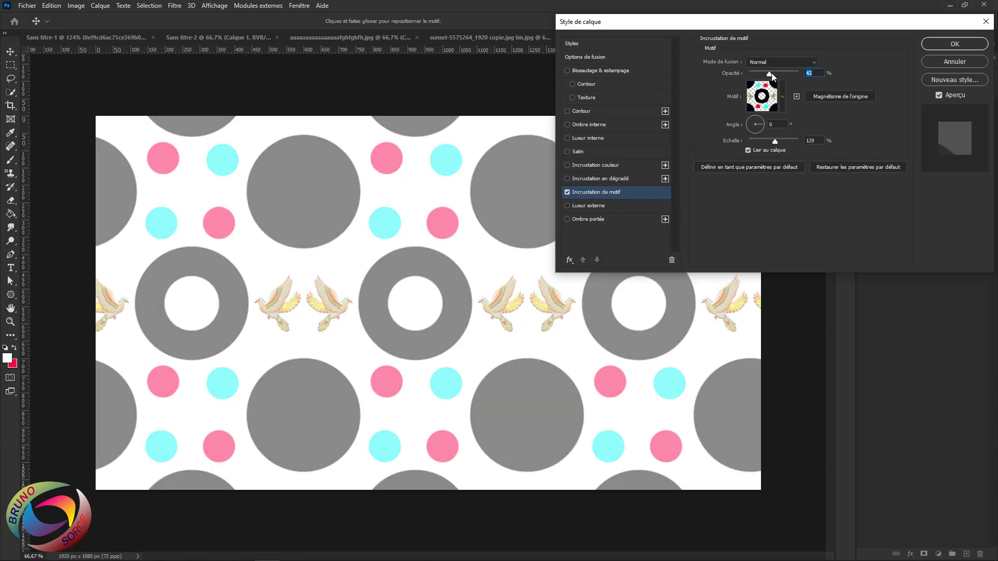
drag(771, 73, 810, 75)
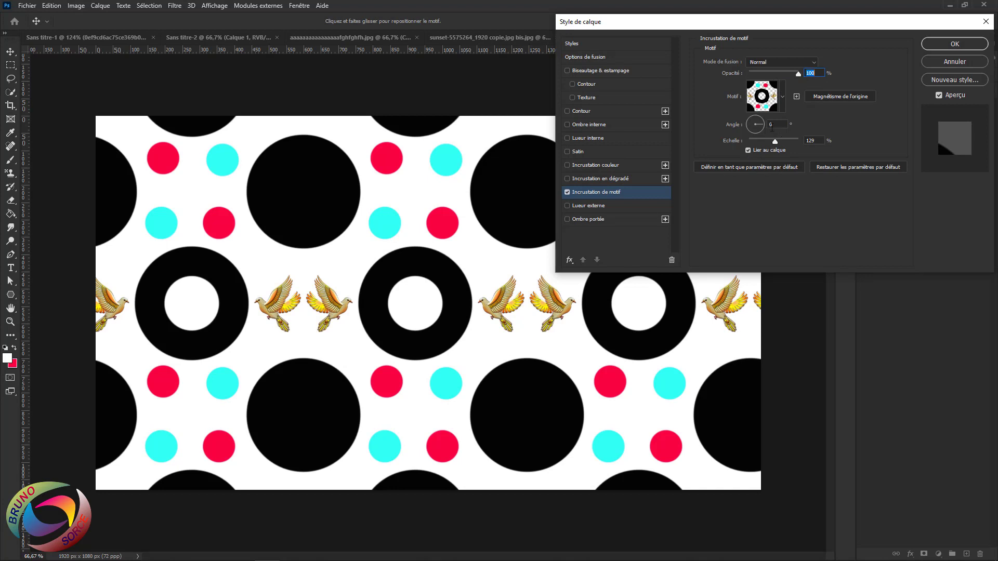
Scale the overlay pattern to 41 % and apply the layer style to Calque 1
click(782, 97)
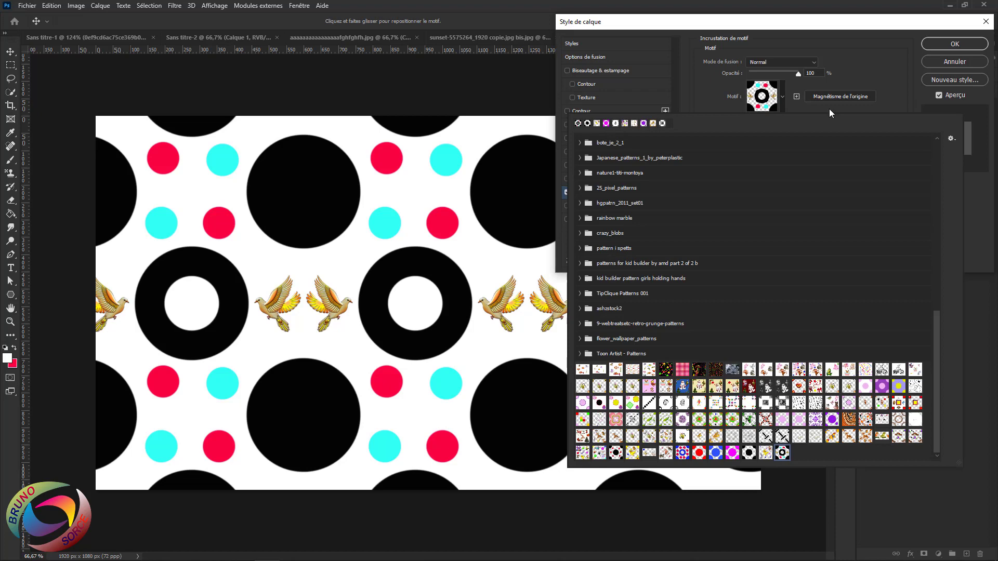
click(858, 74)
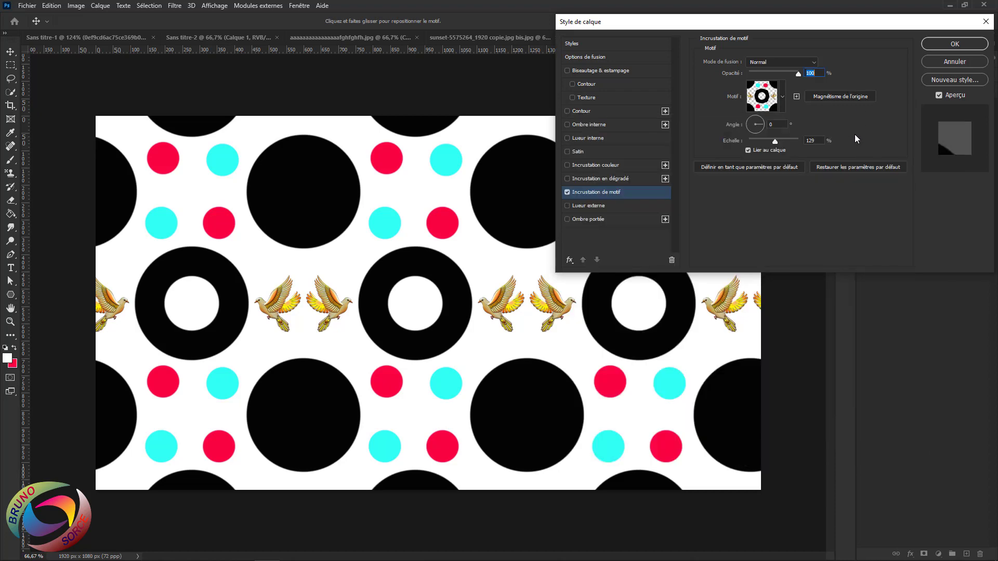
click(775, 143)
mouse_move(775, 142)
mouse_down()
mouse_move(784, 142)
mouse_move(759, 142)
mouse_up()
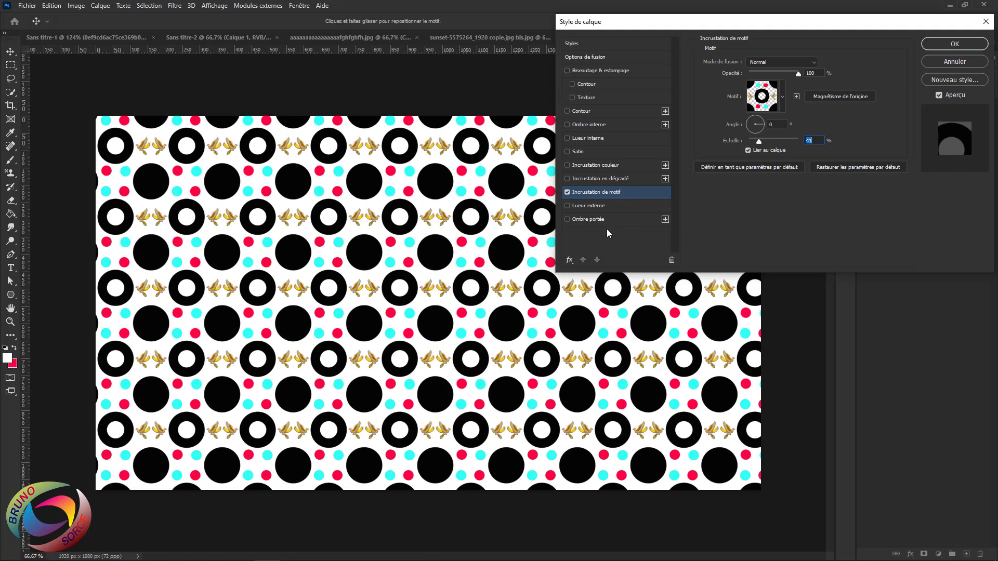
click(943, 47)
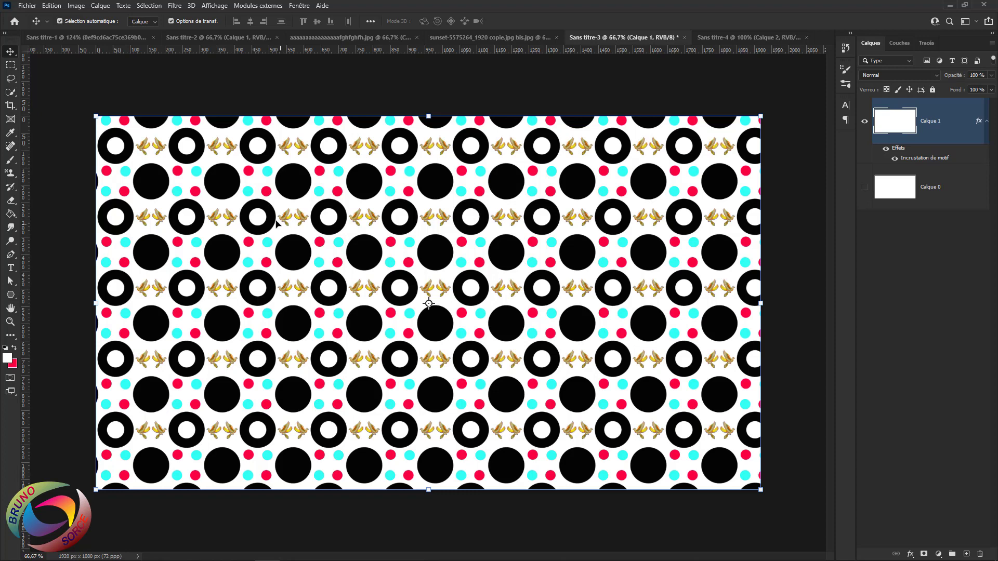
Try to erase the white background of the overlaid pattern with the Magic Eraser, and undo it
click(11, 200)
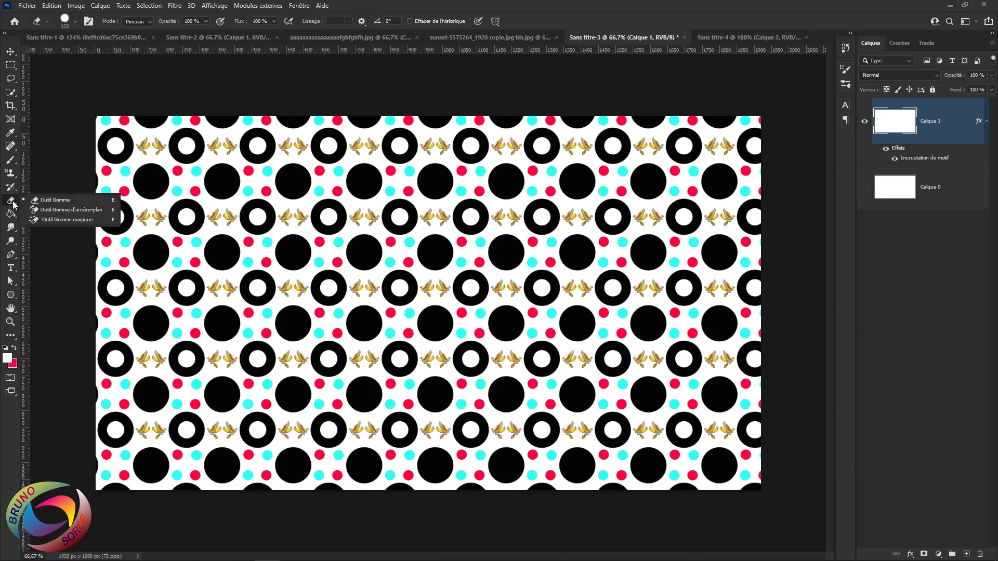
click(46, 220)
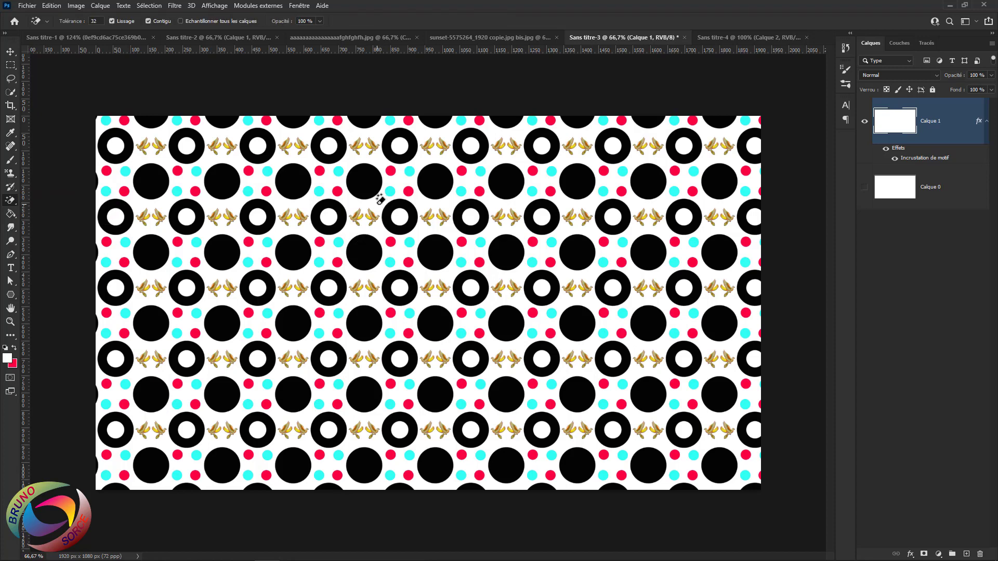
click(380, 198)
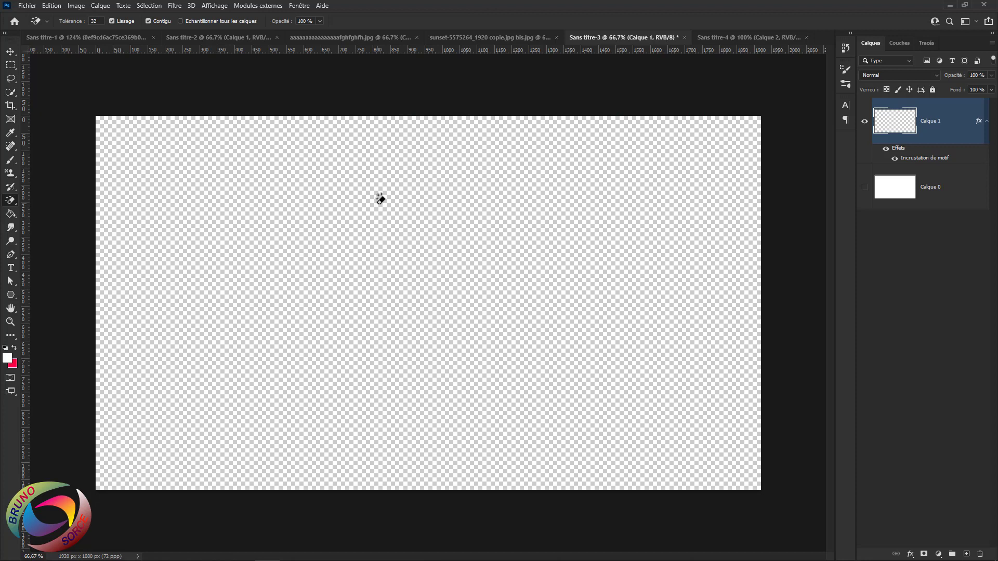
key(ctrl+z)
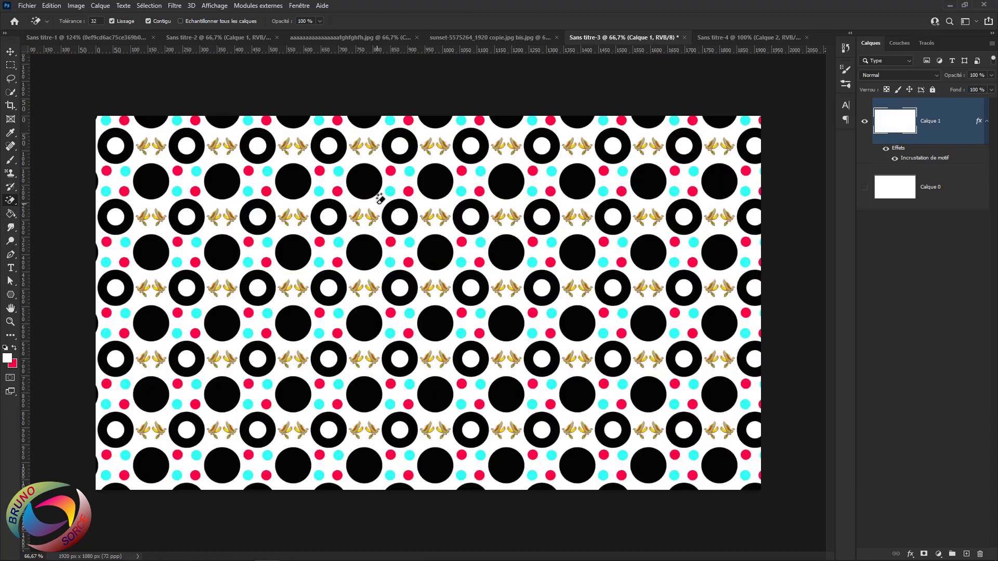
Make the white of Calque 1 transparent by lowering the white limit of its This Layer blending range to 247
double_click(955, 139)
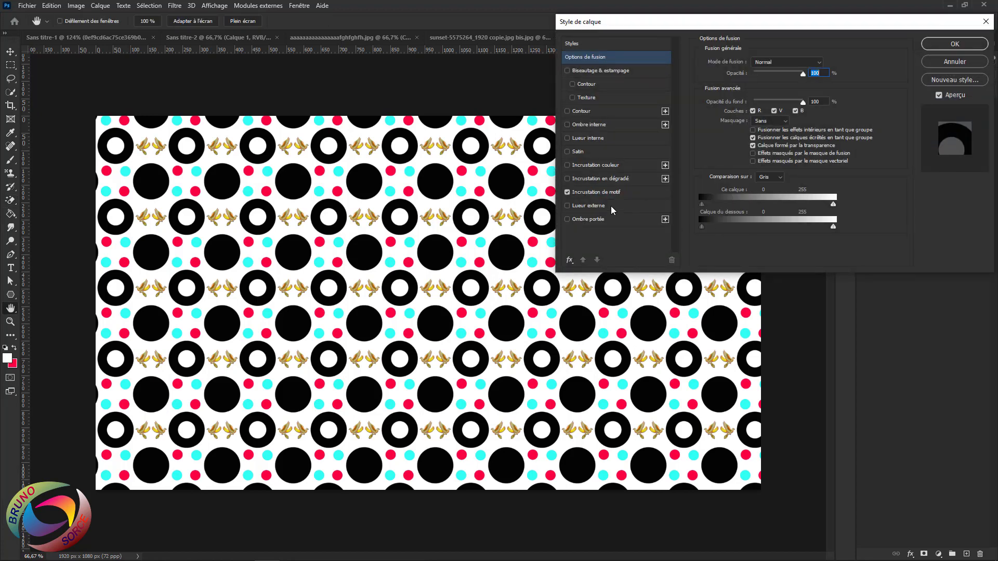
click(592, 194)
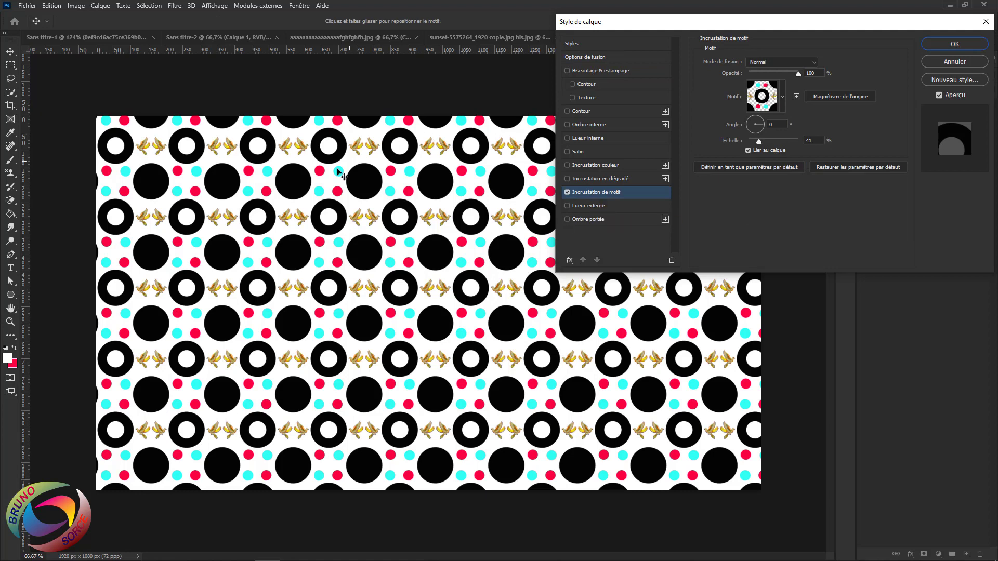
click(580, 57)
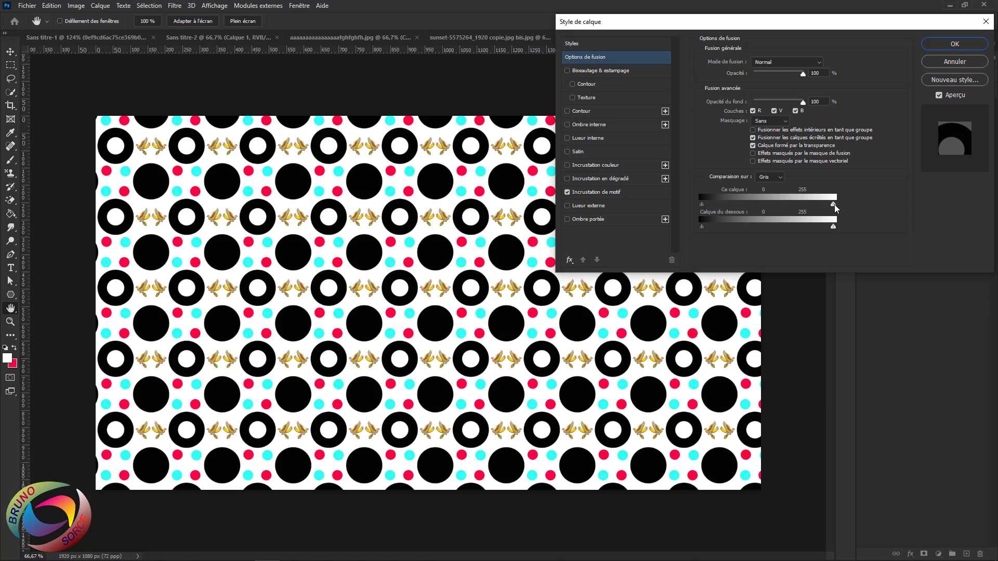
drag(833, 205, 829, 205)
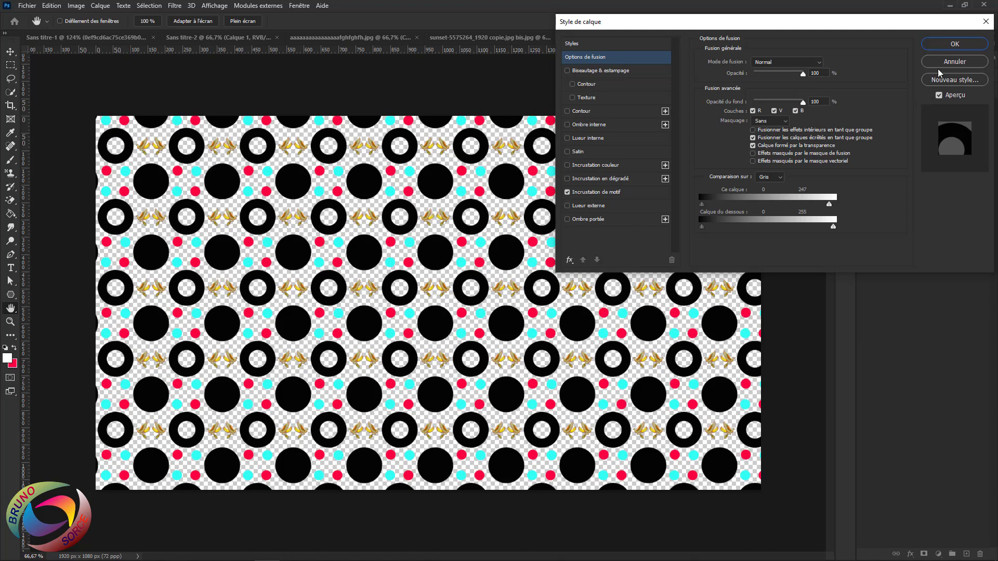
click(953, 45)
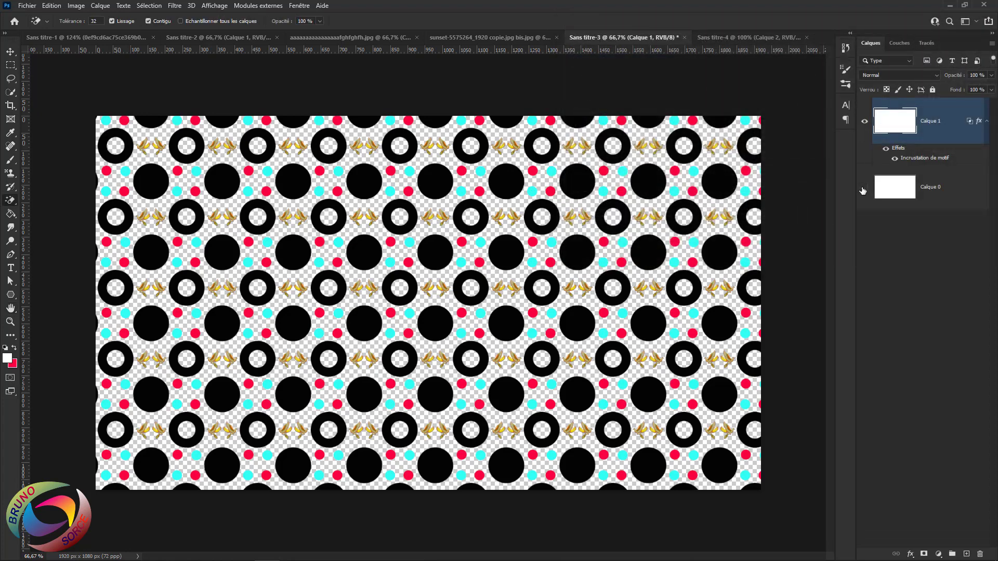
Show and hide Calque 0 to check the pattern's transparent background, and switch to the Move tool
click(864, 188)
click(864, 188)
key(v)
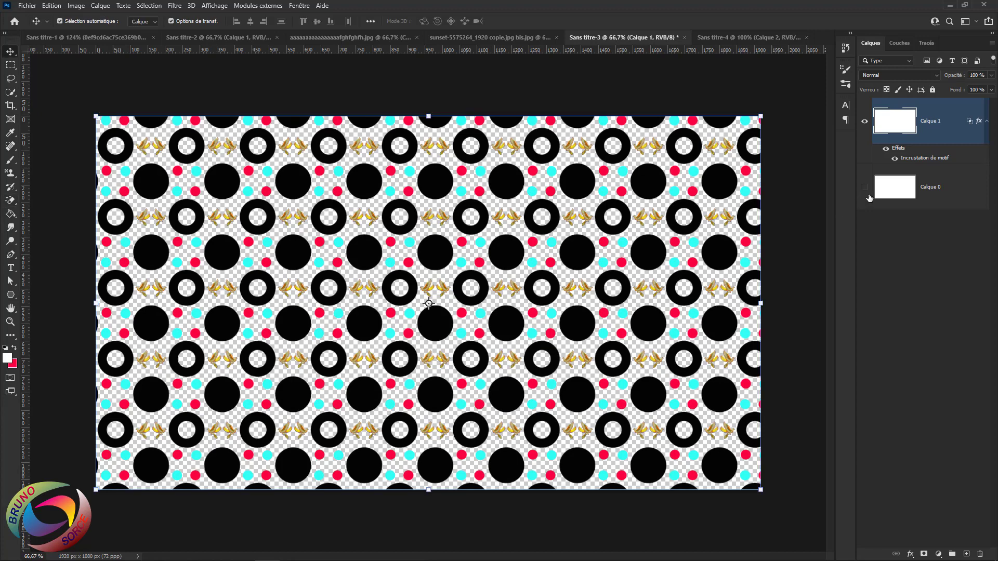
Add a solid colour fill layer directly above Calque 0 in light yellow-green #d2e181
click(961, 200)
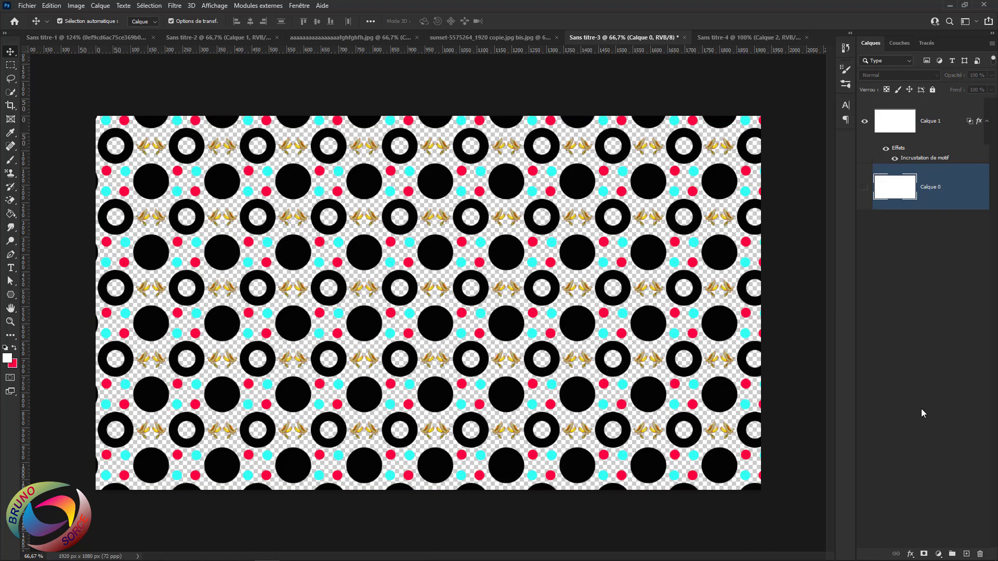
click(938, 554)
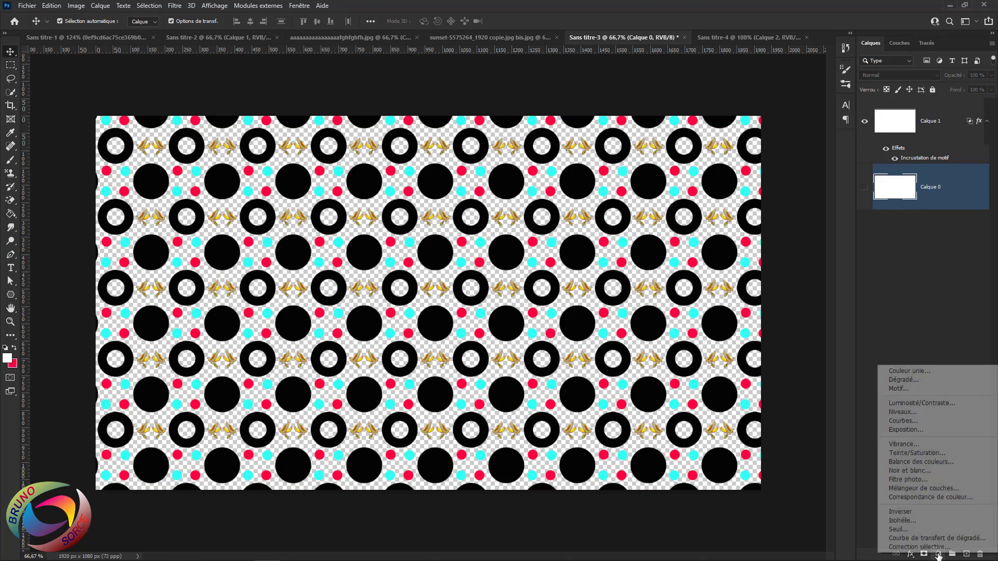
click(906, 371)
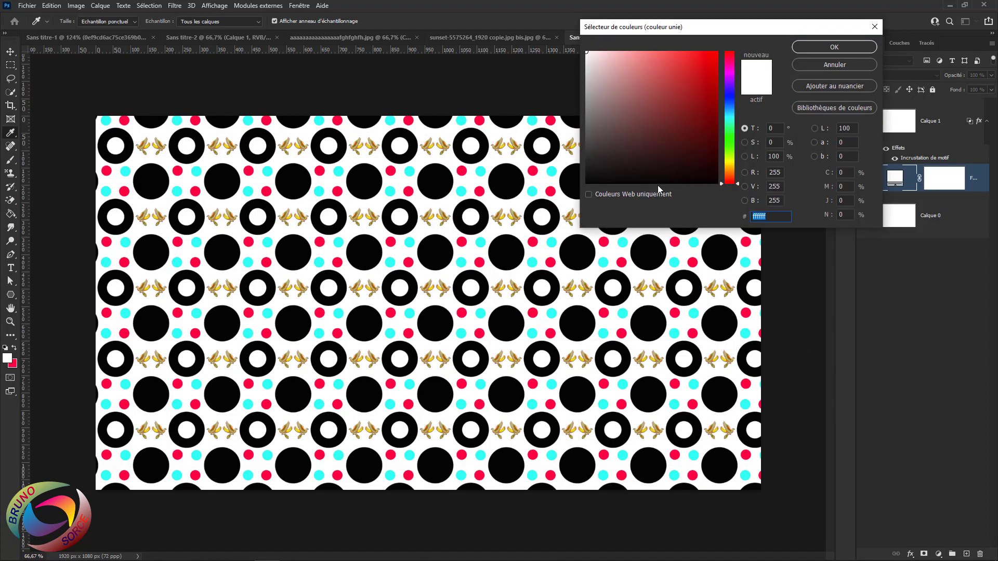
click(681, 66)
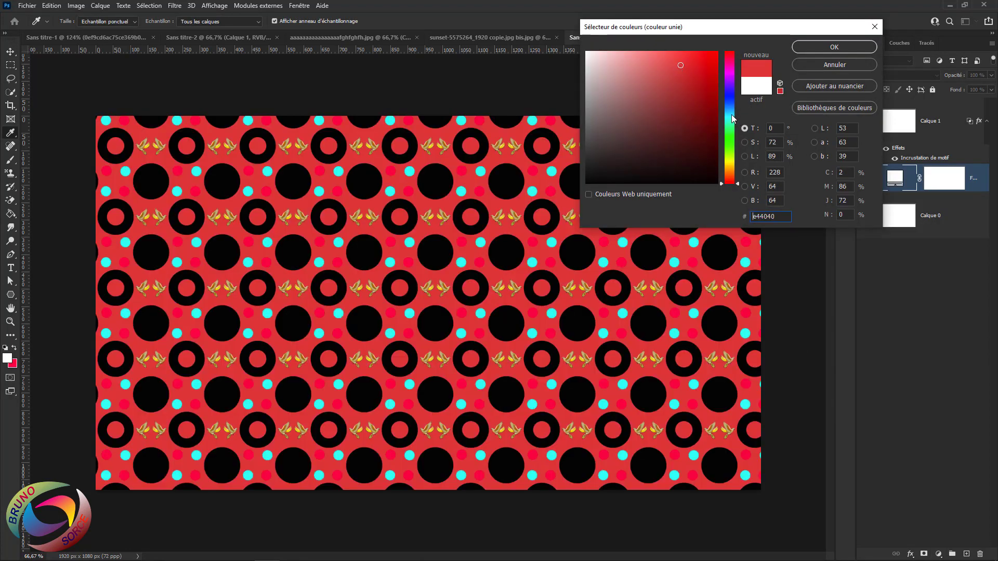
drag(731, 114, 731, 158)
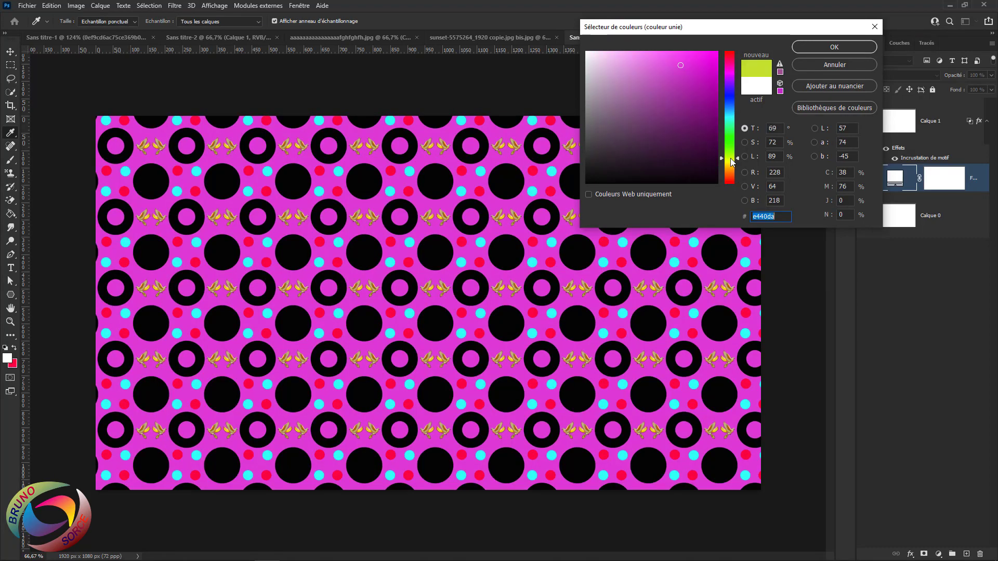
drag(695, 86, 649, 67)
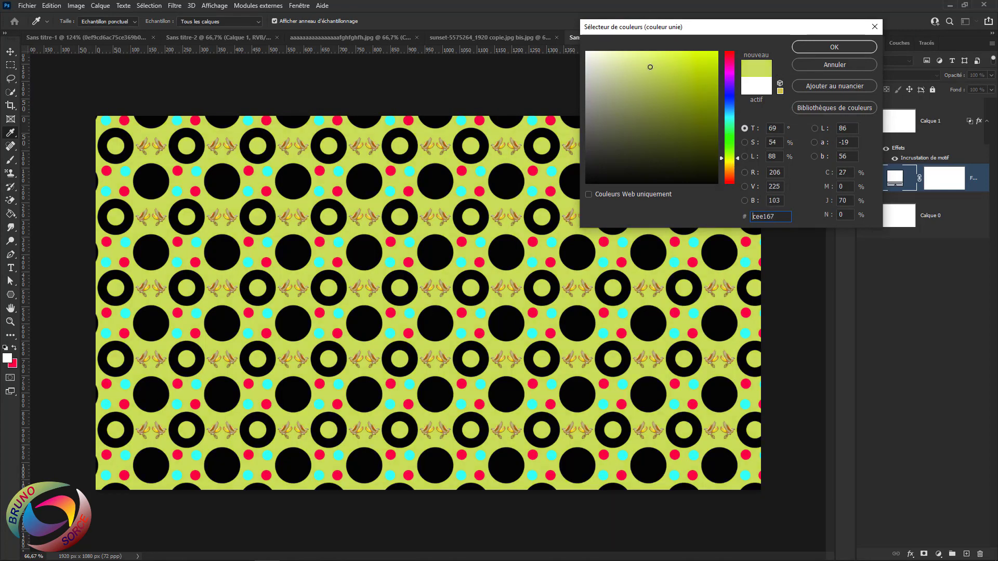
click(806, 48)
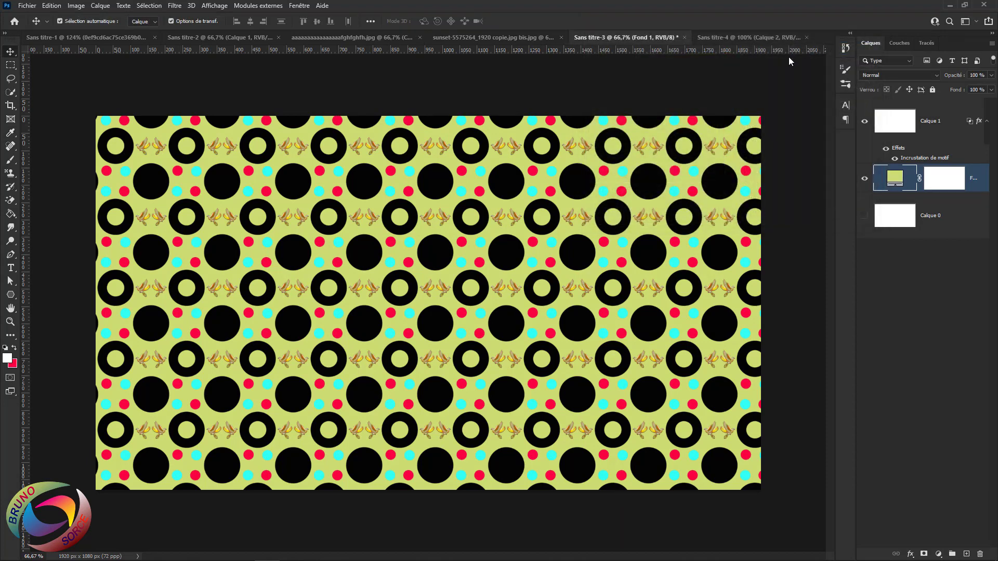
Try beige, grey-green and khaki tones for the solid colour fill layer, and cancel the colour change
double_click(894, 179)
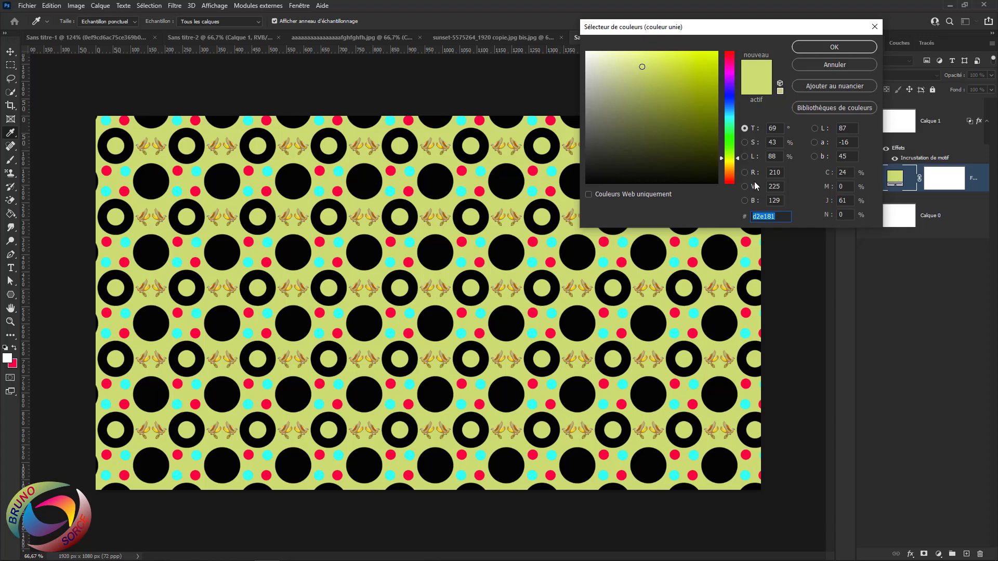
click(730, 170)
drag(694, 139, 665, 152)
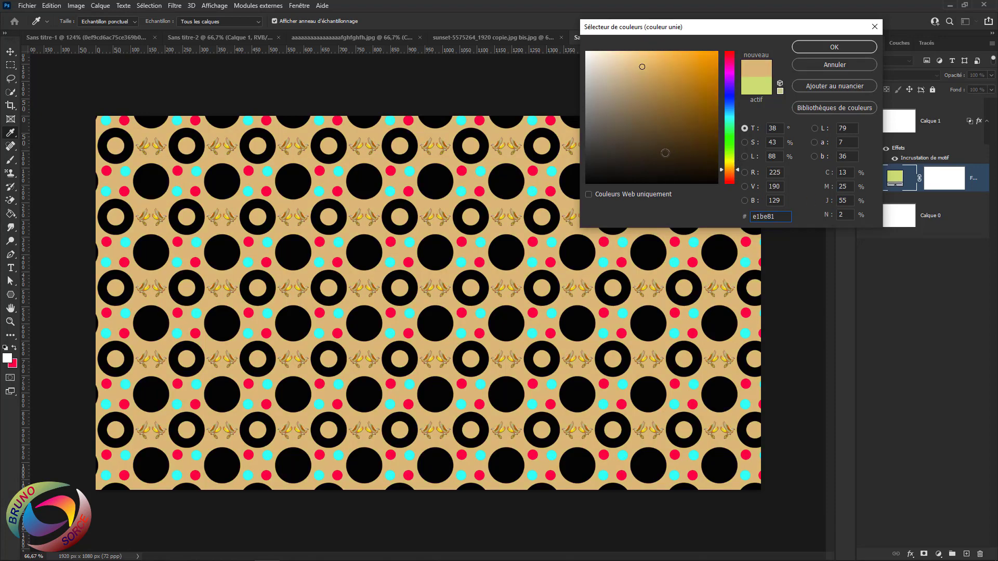
click(614, 89)
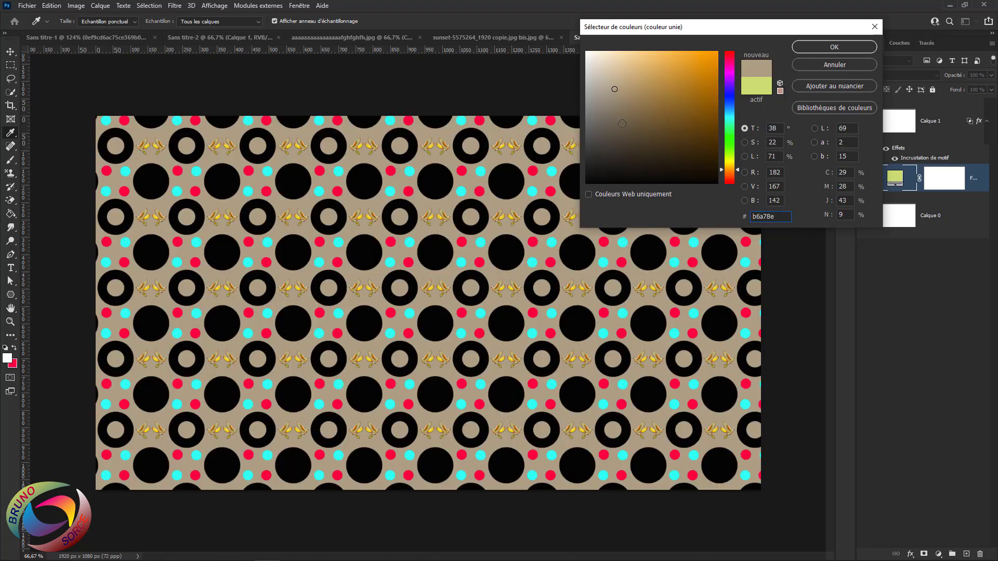
click(729, 124)
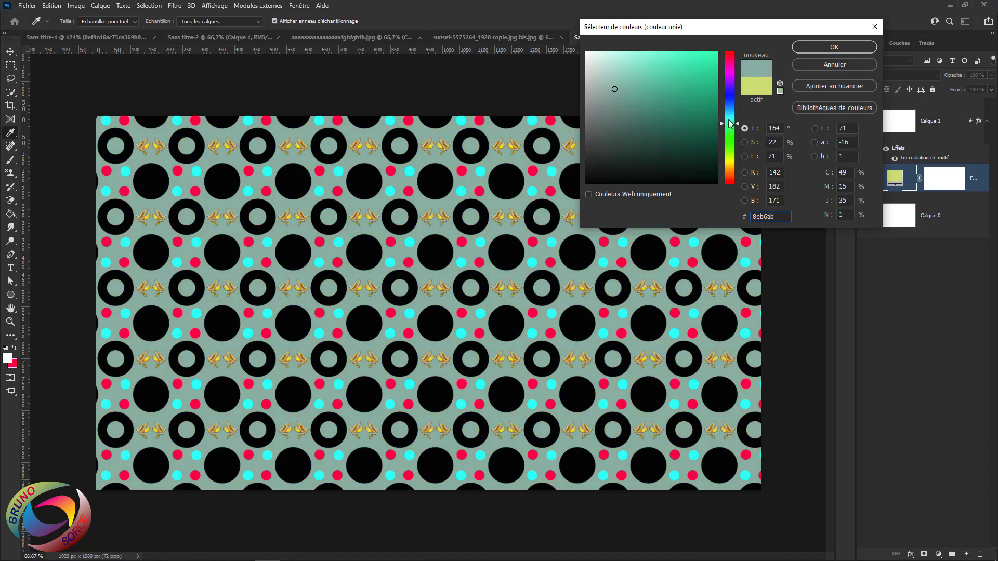
click(730, 163)
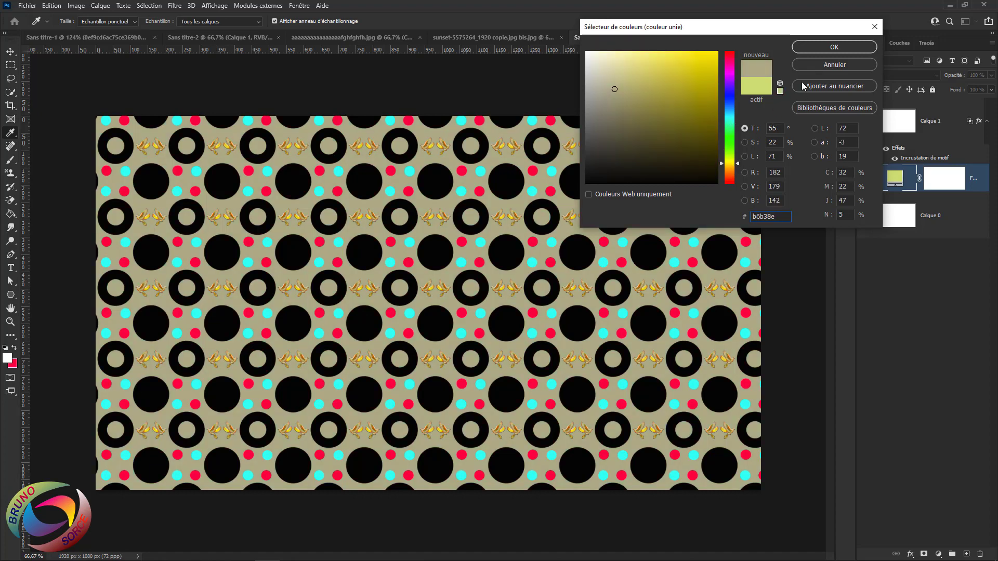
click(818, 65)
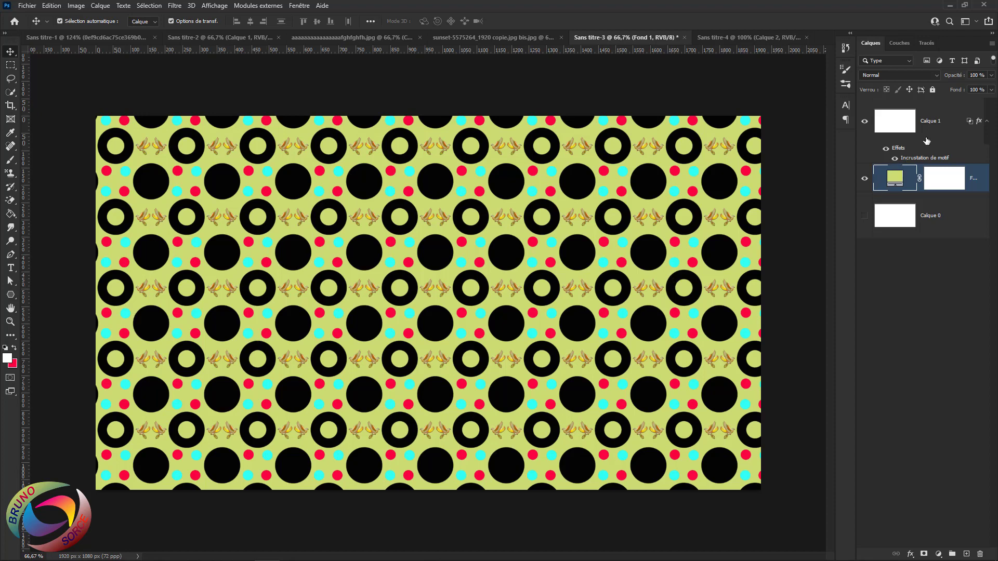
Lower the opacity of Calque 1 to 61% to preview the faded pattern, and restore it to 100%
click(950, 122)
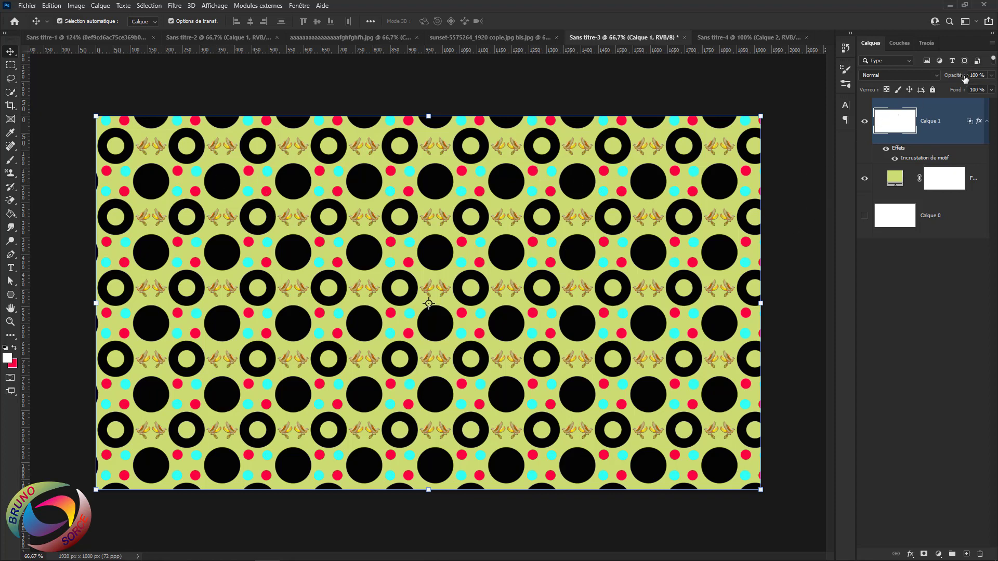
mouse_move(958, 78)
mouse_down()
mouse_move(929, 79)
mouse_move(961, 78)
mouse_up()
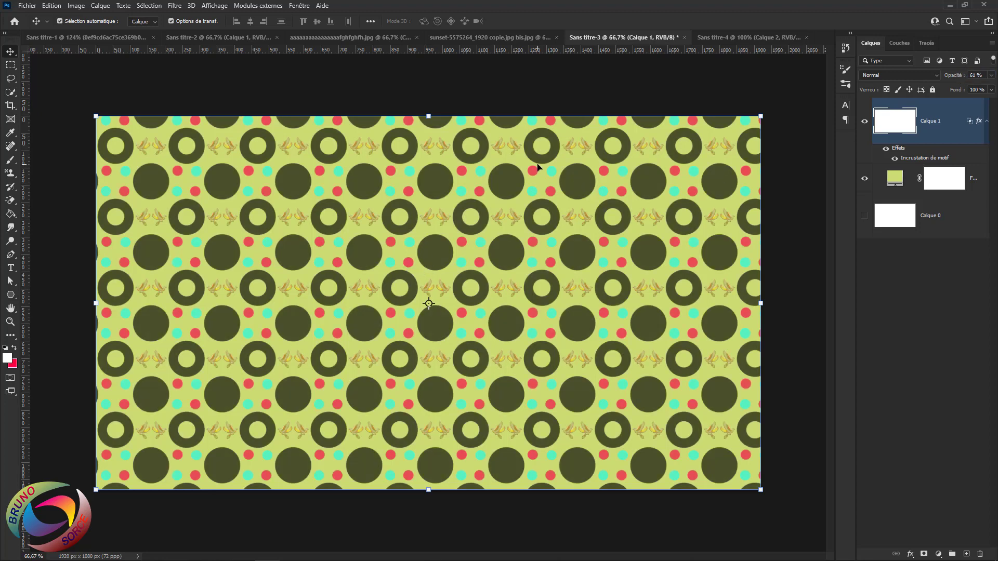
drag(954, 78, 994, 78)
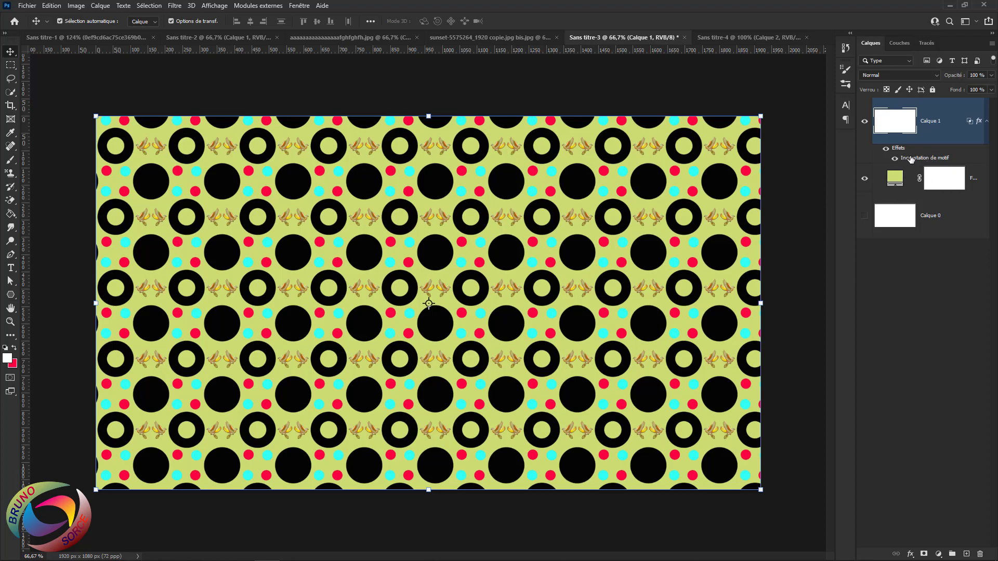
Switch the Pattern Overlay of Calque 1 to the black dots pattern after trying the duck and monkey one, and adjust its scale
double_click(910, 159)
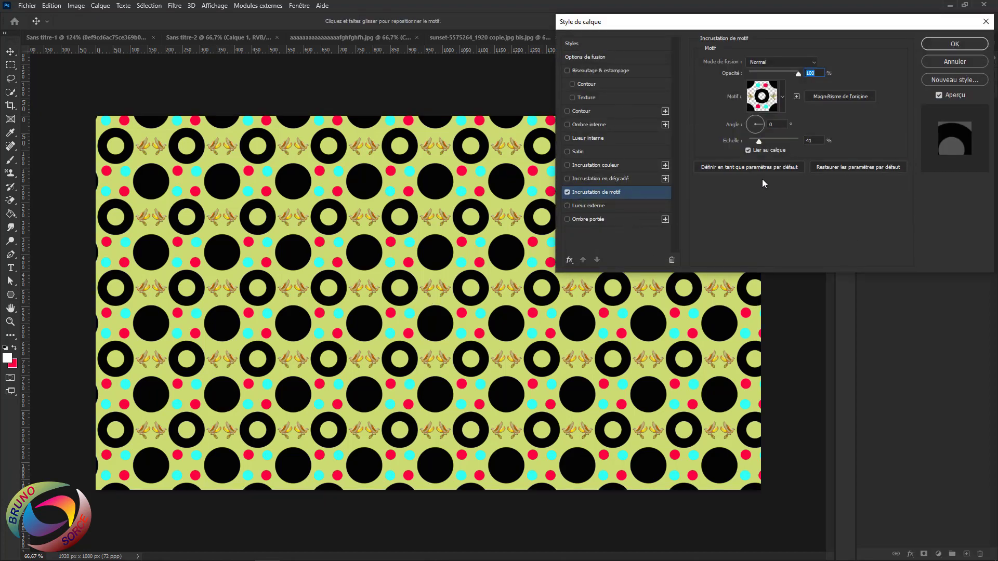
click(783, 98)
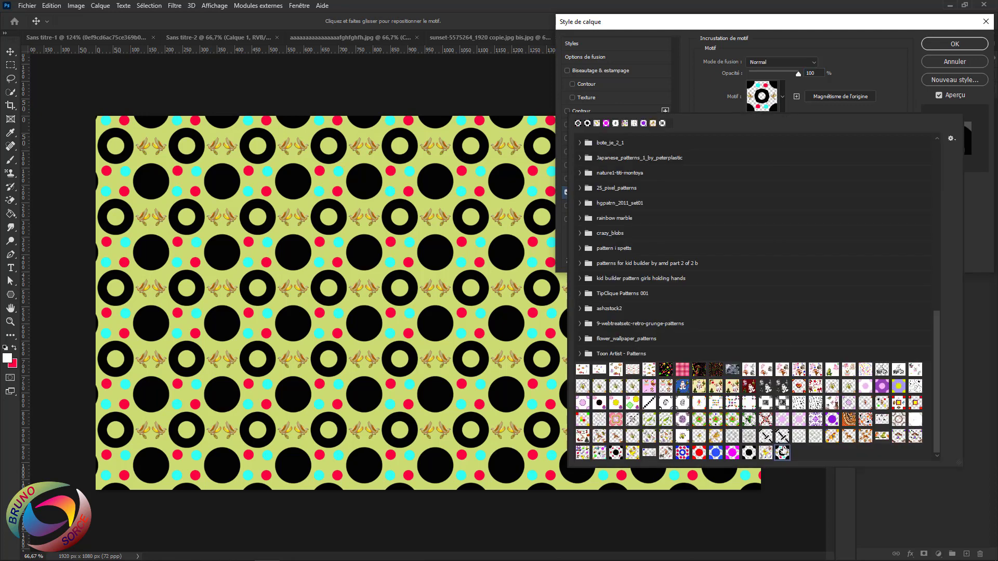
click(766, 452)
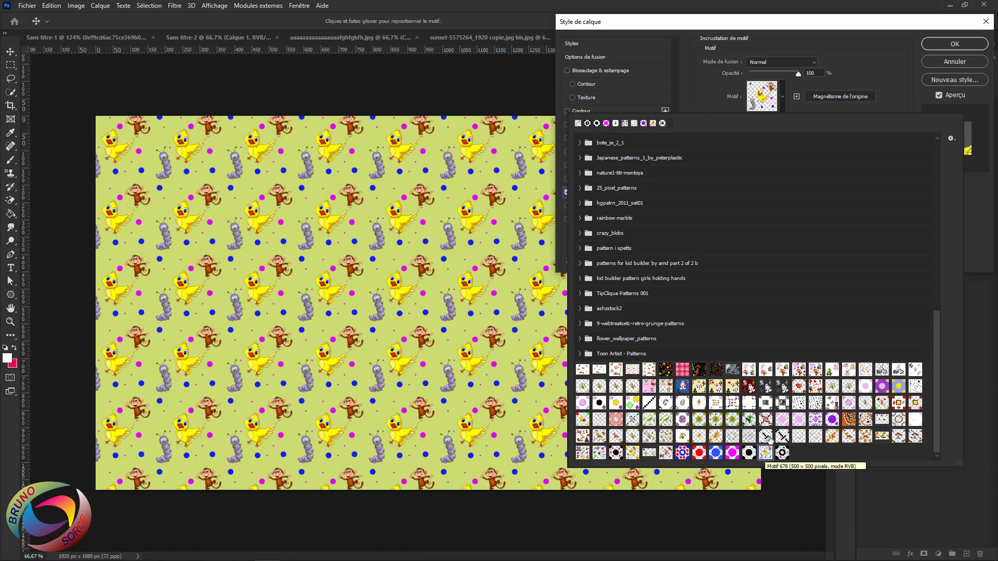
click(749, 452)
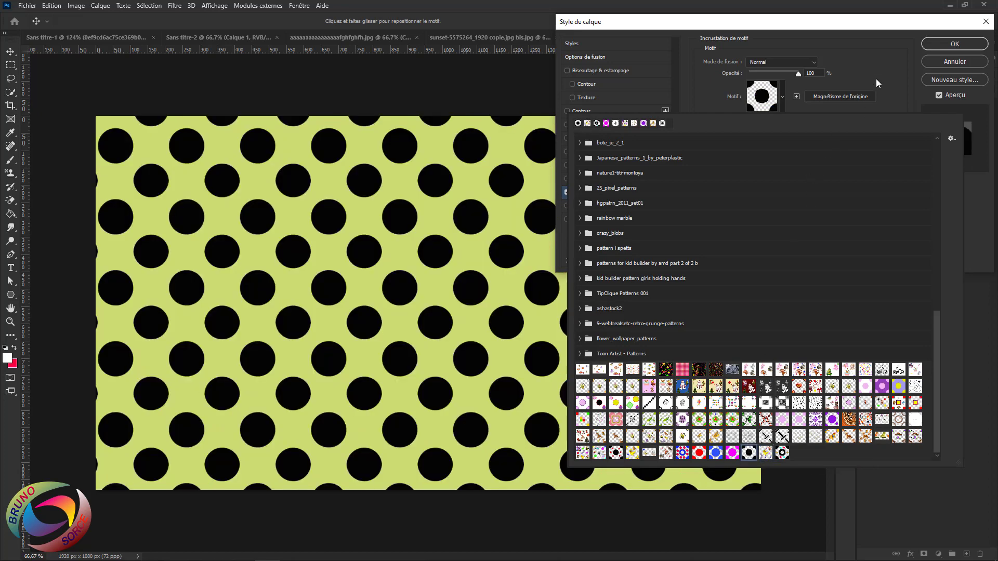
click(876, 58)
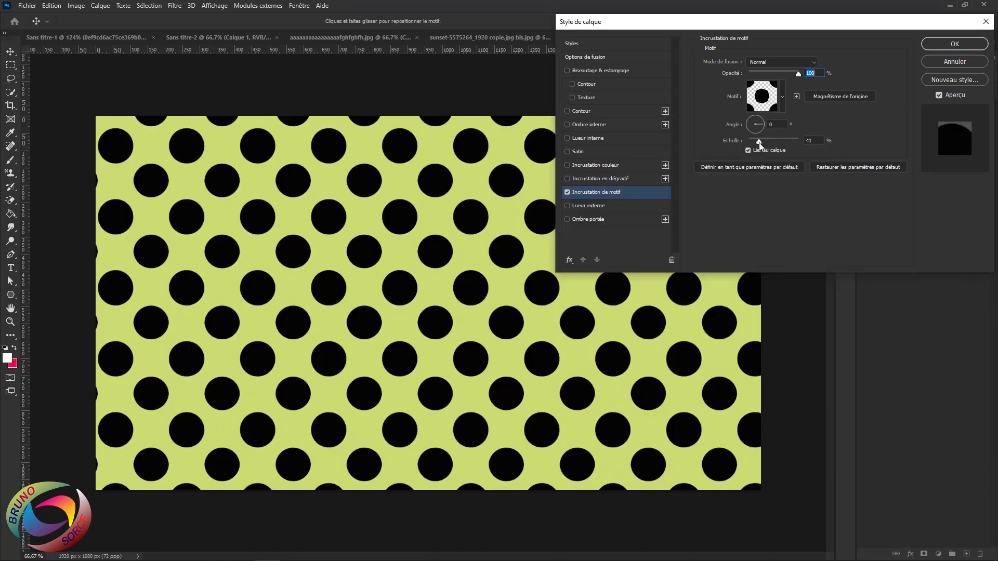
mouse_move(759, 143)
mouse_down()
mouse_move(781, 142)
mouse_move(757, 145)
mouse_up()
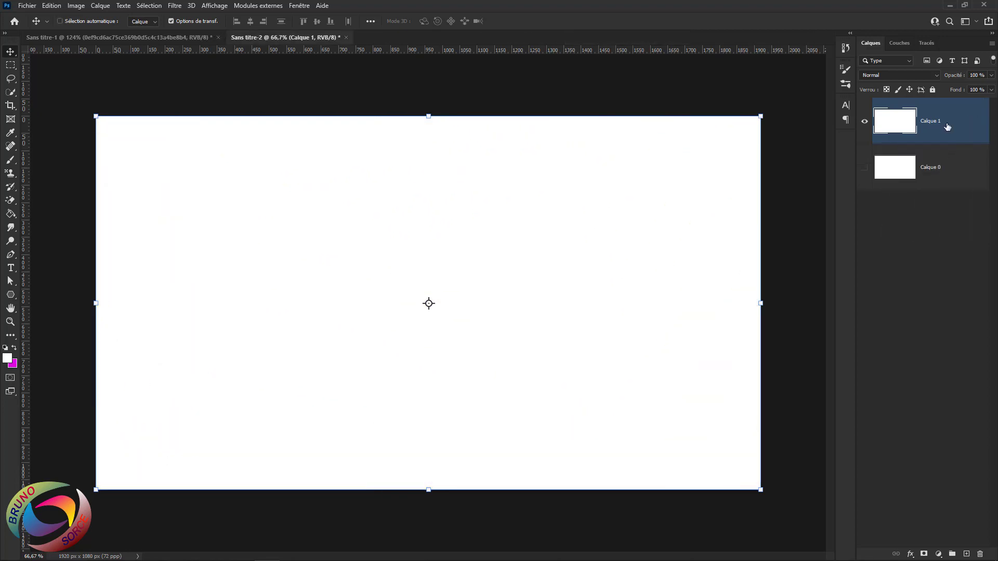
Apply a Pattern Overlay with the black-and-white photo checkerboard pattern to Calque 1 of Sans titre-2
double_click(961, 133)
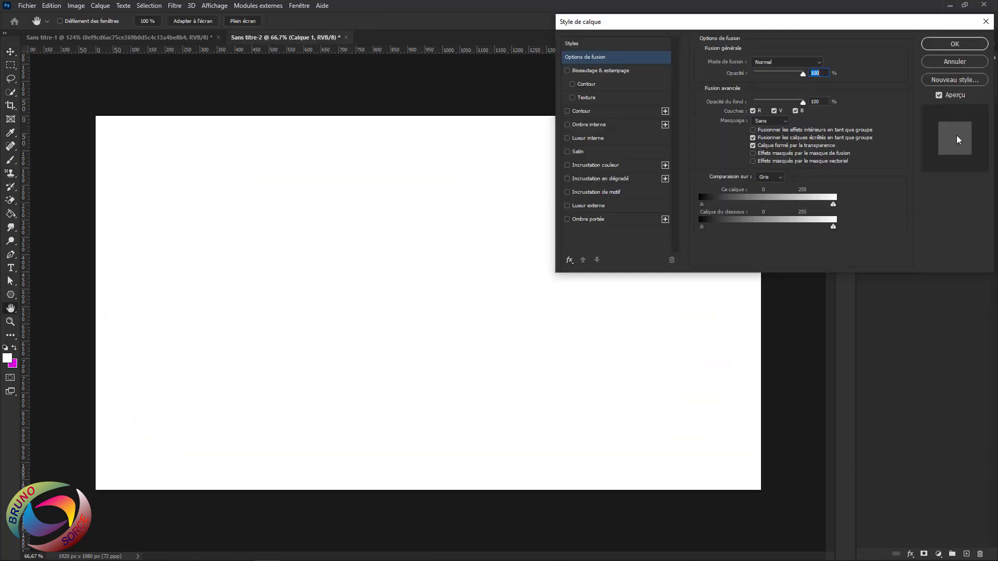
click(606, 192)
click(782, 96)
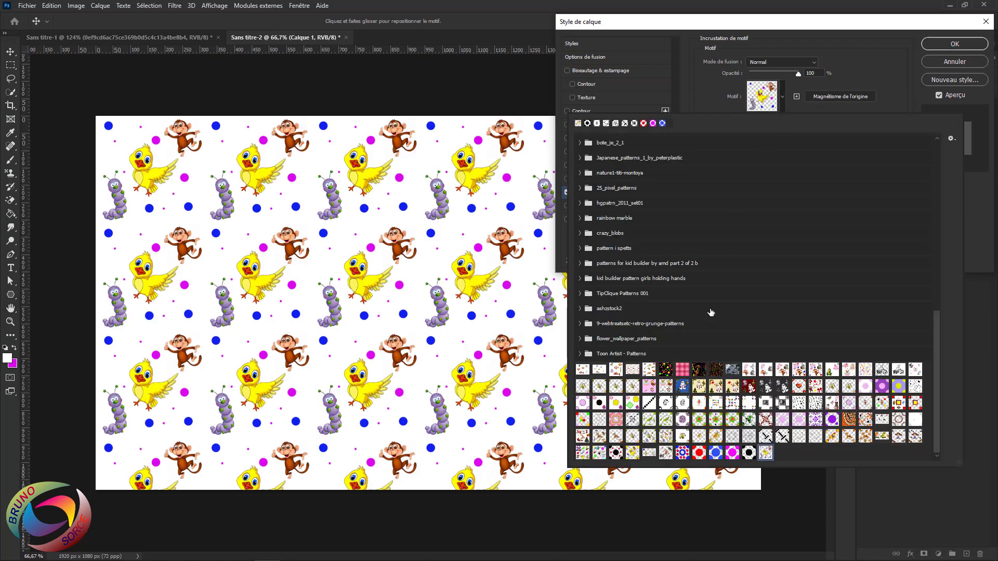
click(782, 402)
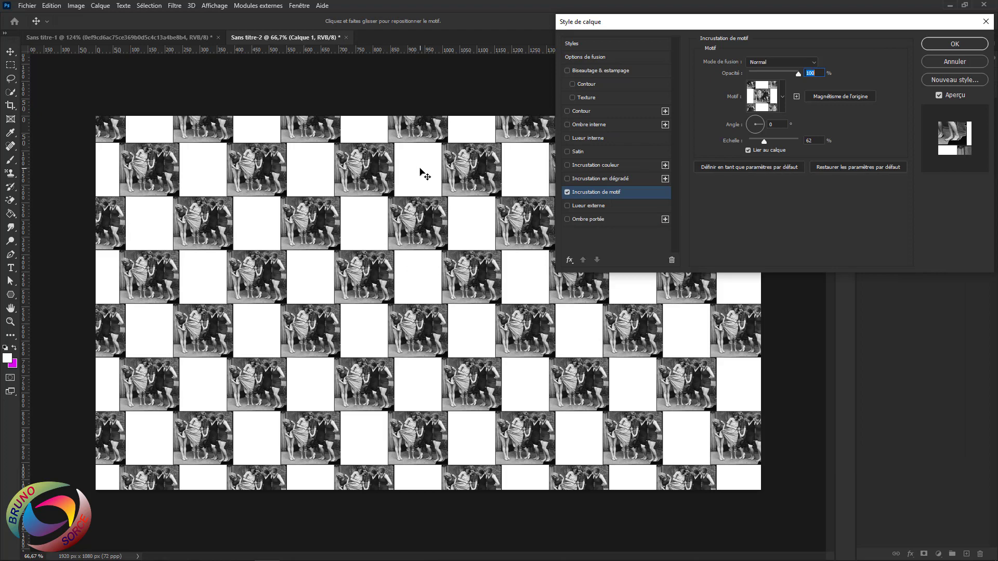
Try to make the white squares transparent by lowering the white limit of the This Layer blending range of Calque 1
click(591, 57)
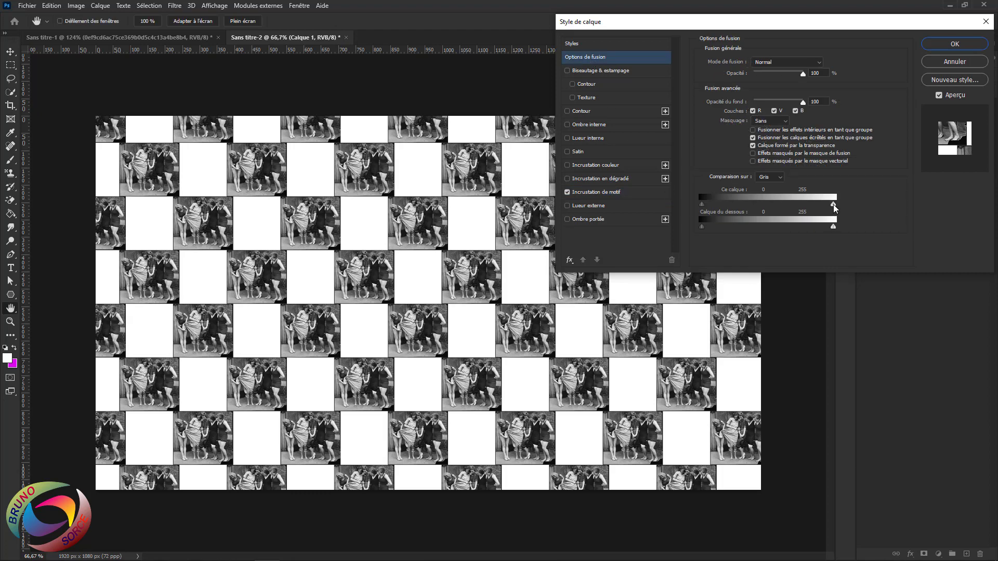
drag(834, 206, 842, 245)
drag(834, 204, 809, 204)
click(956, 46)
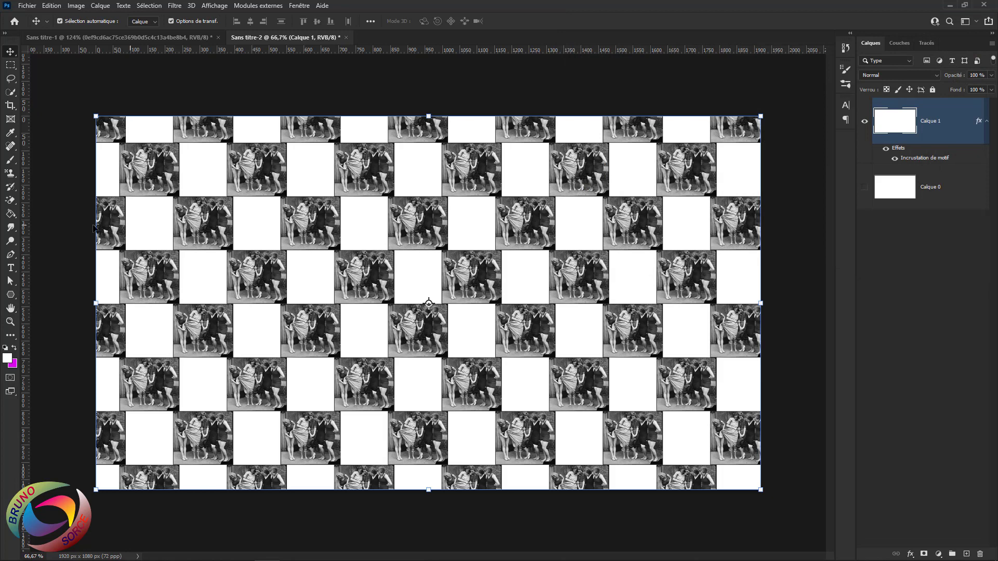
Try to erase a white square of the pattern with the Magic Eraser, undo it, and return to the Move tool
click(11, 200)
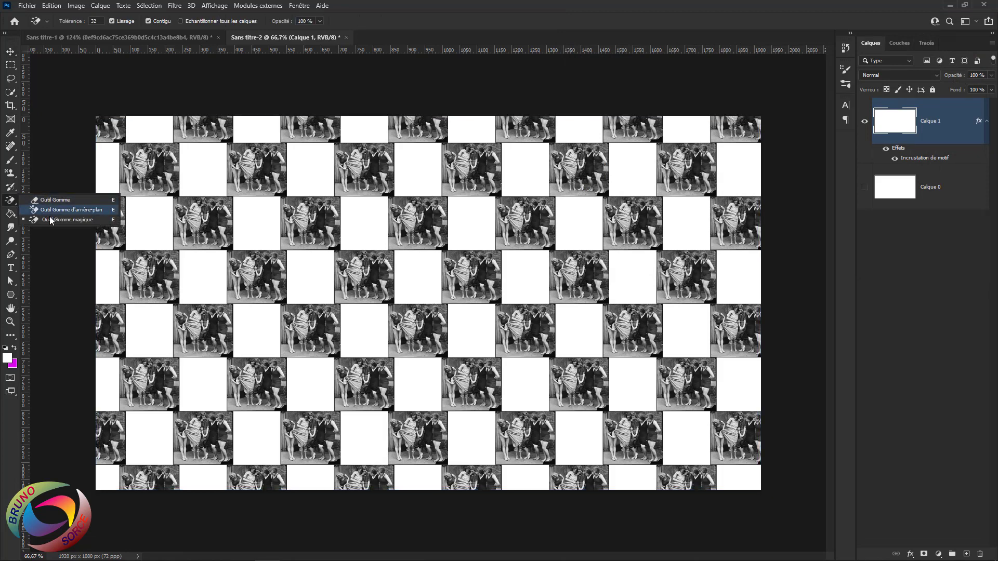
click(50, 220)
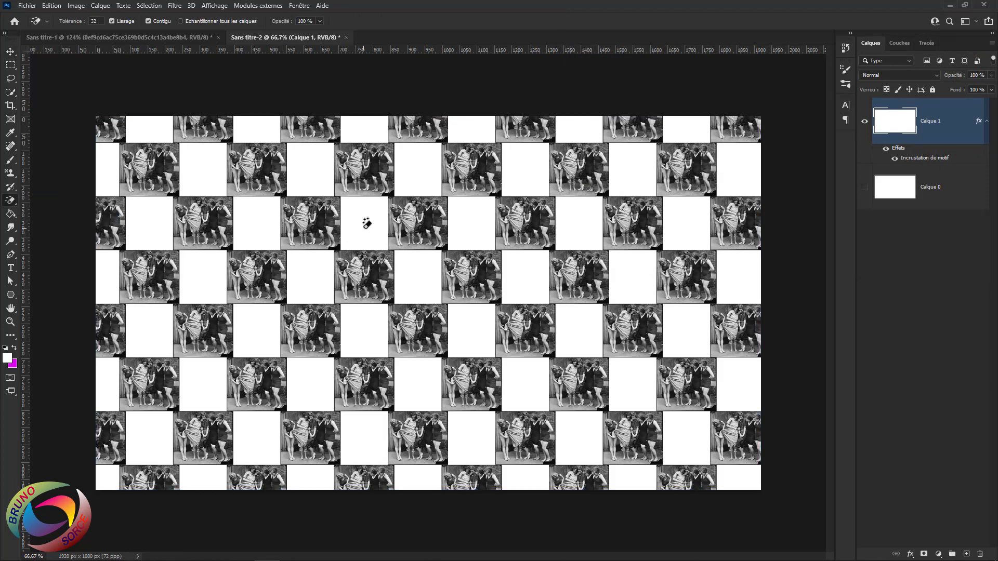
click(367, 223)
key(ctrl+z)
key(v)
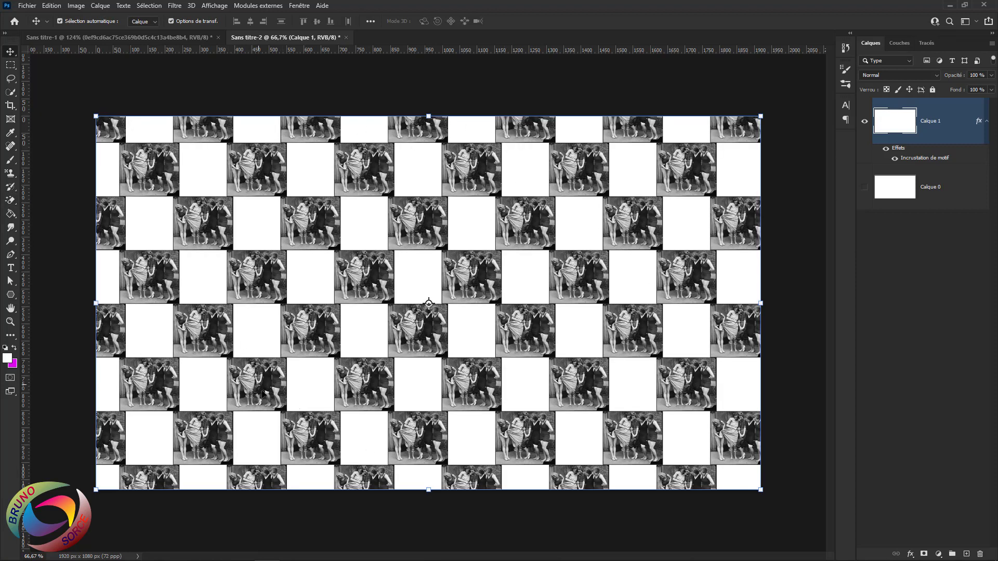
Open the 1920 × 1080 black-and-white photo checkerboard JPG from the Téléchargements folder and unlock its background layer
key(ctrl+o)
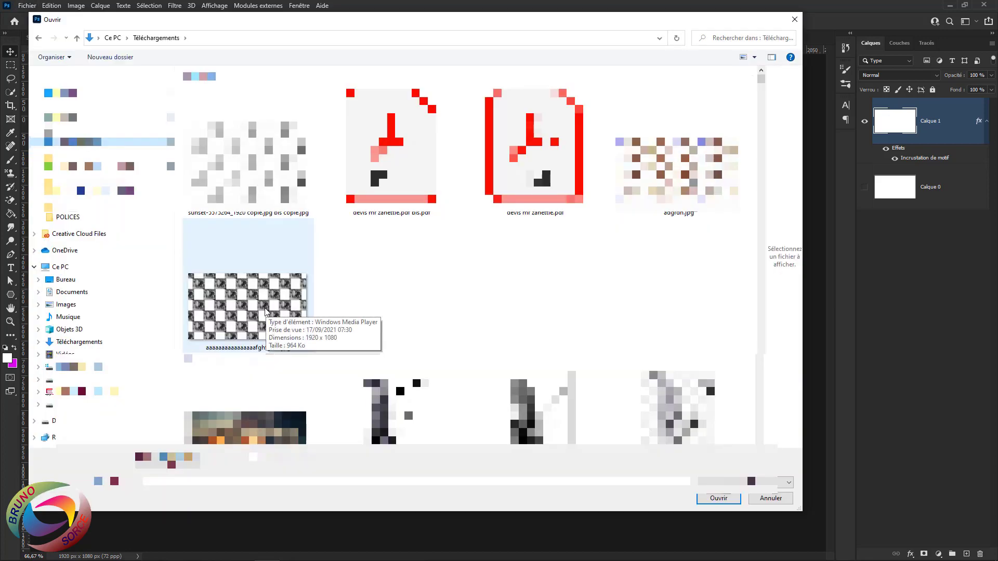
double_click(265, 310)
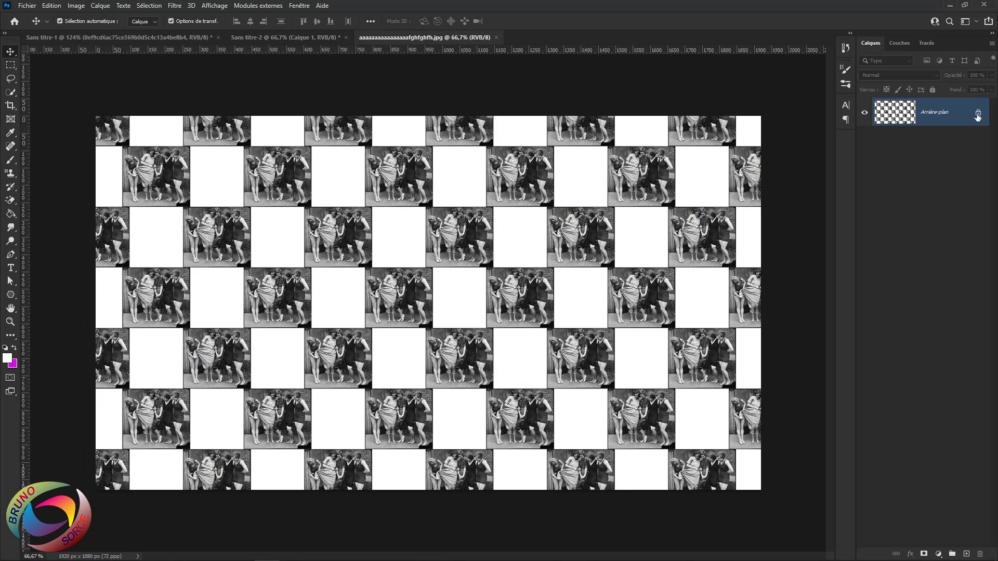
click(977, 115)
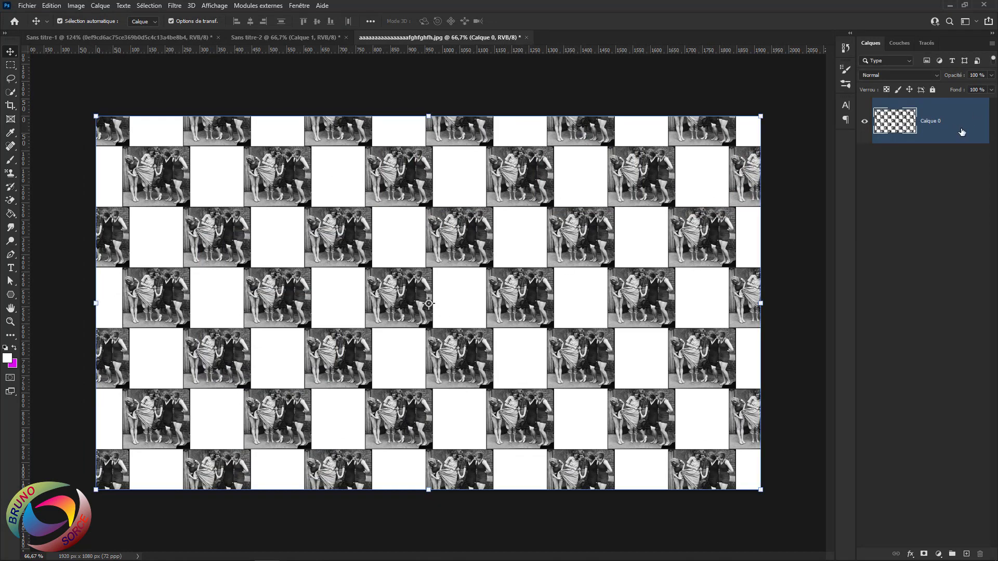
Make the white squares of Calque 0 transparent by lowering the white limit of its This Layer blending range to 254
double_click(962, 132)
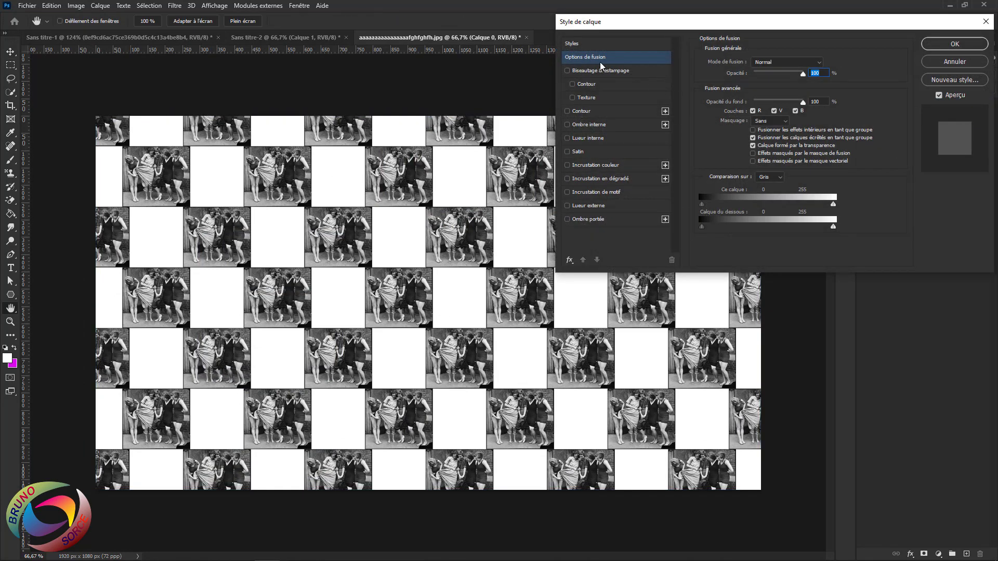
drag(833, 204, 833, 205)
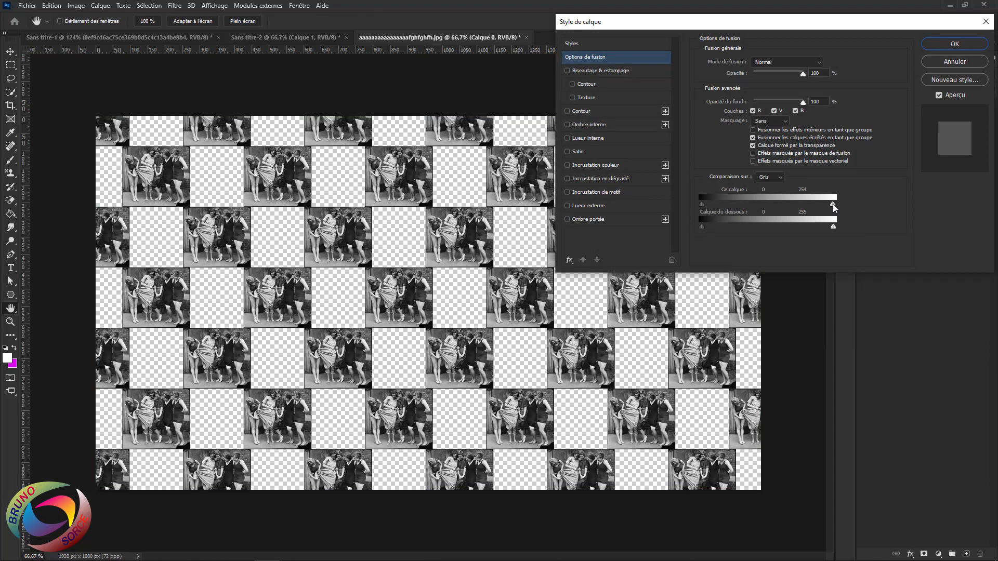
click(945, 46)
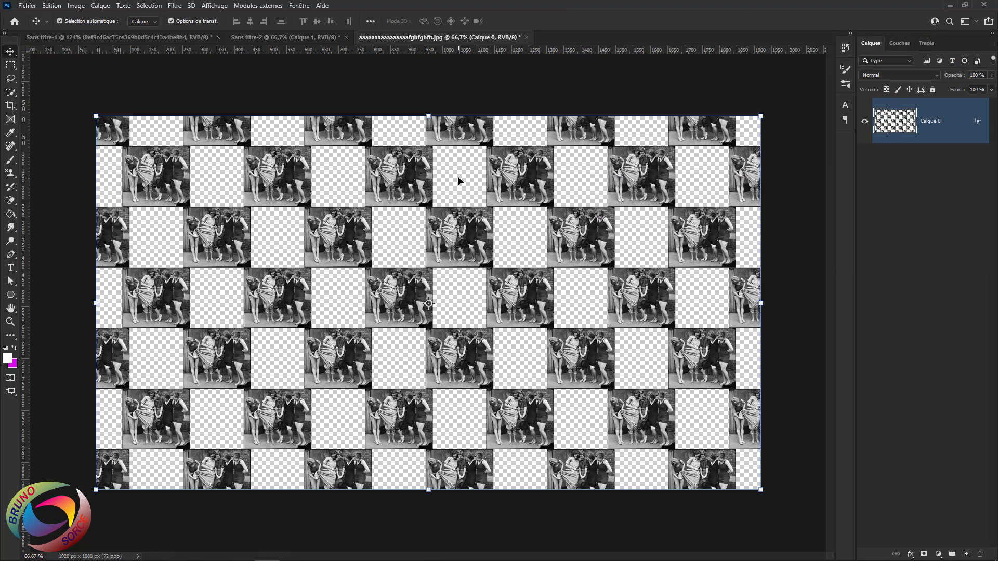
Add a solid colour fill layer in red #b84545 and place it below Calque 0
click(939, 555)
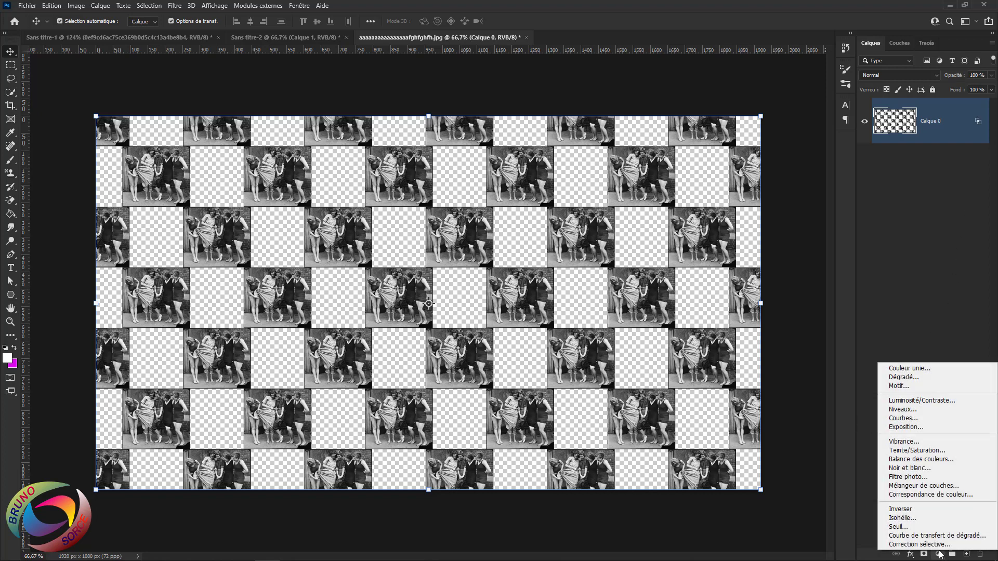
click(904, 369)
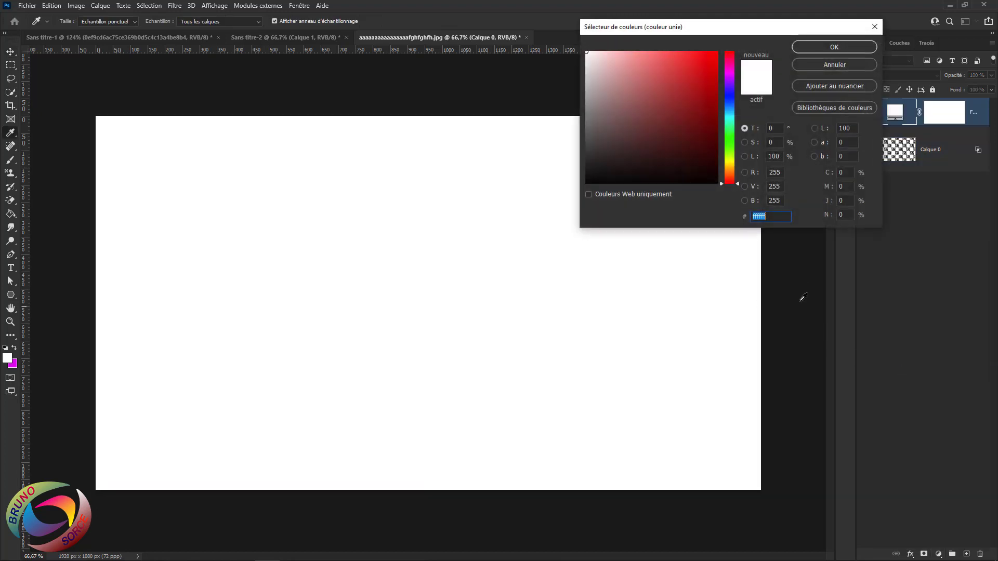
click(678, 89)
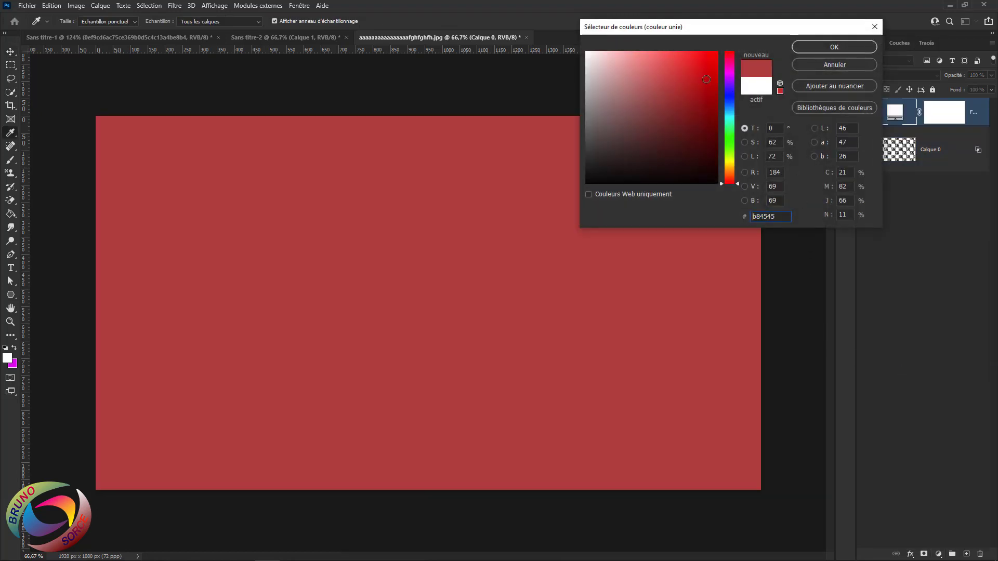
click(839, 50)
drag(971, 123, 971, 196)
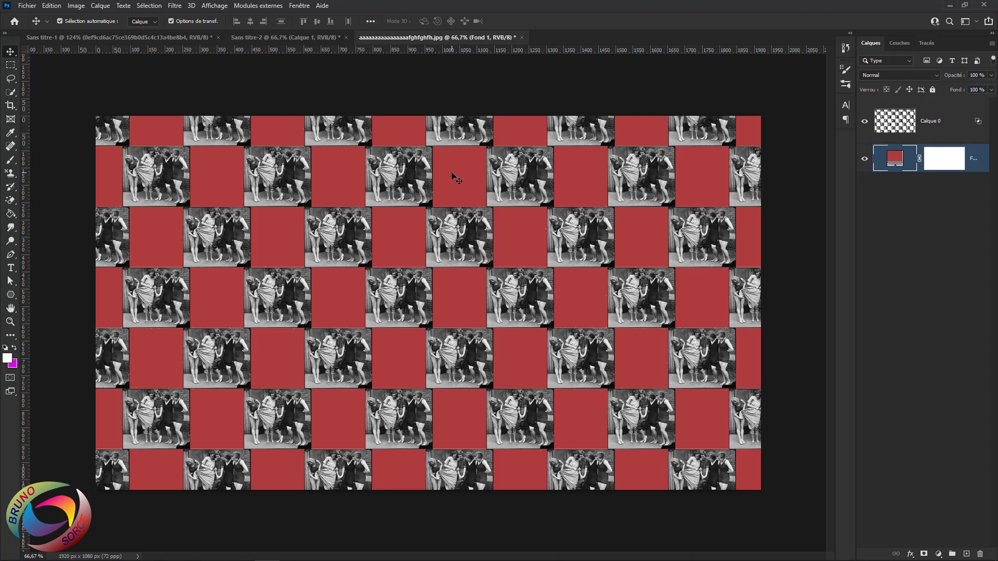
Change the solid colour fill layer to a bright golden yellow with a hue of 48°
double_click(895, 160)
click(730, 167)
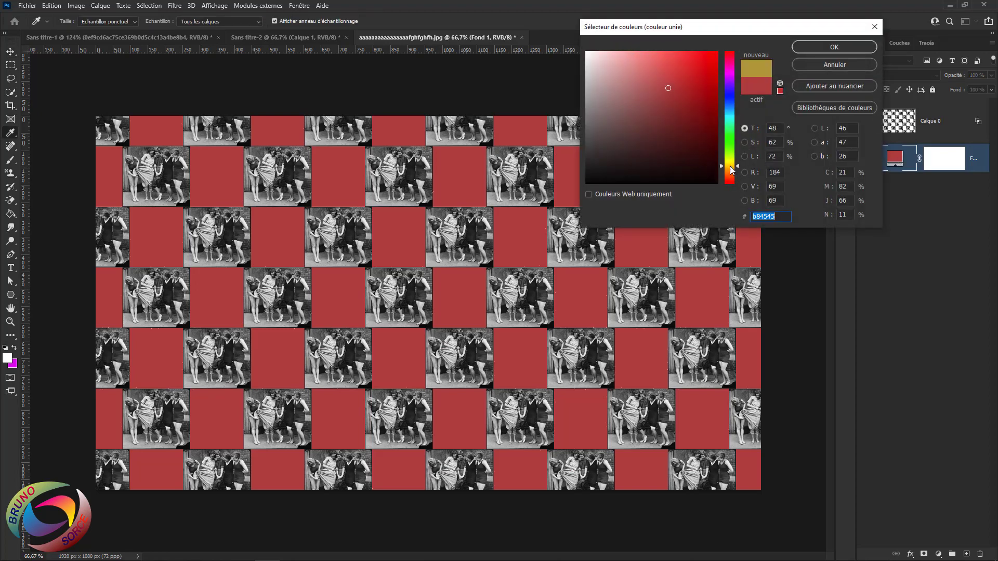
click(717, 54)
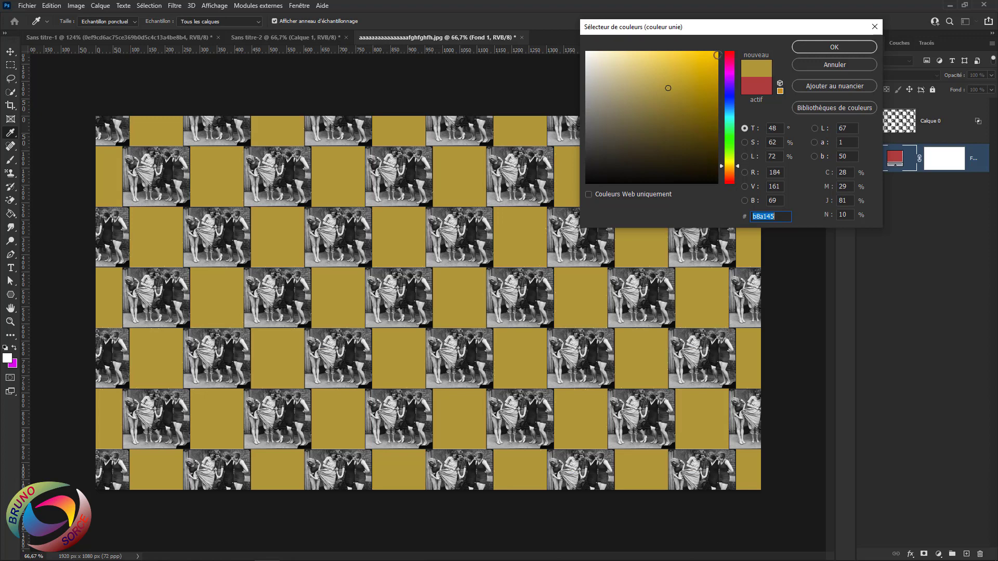
click(822, 48)
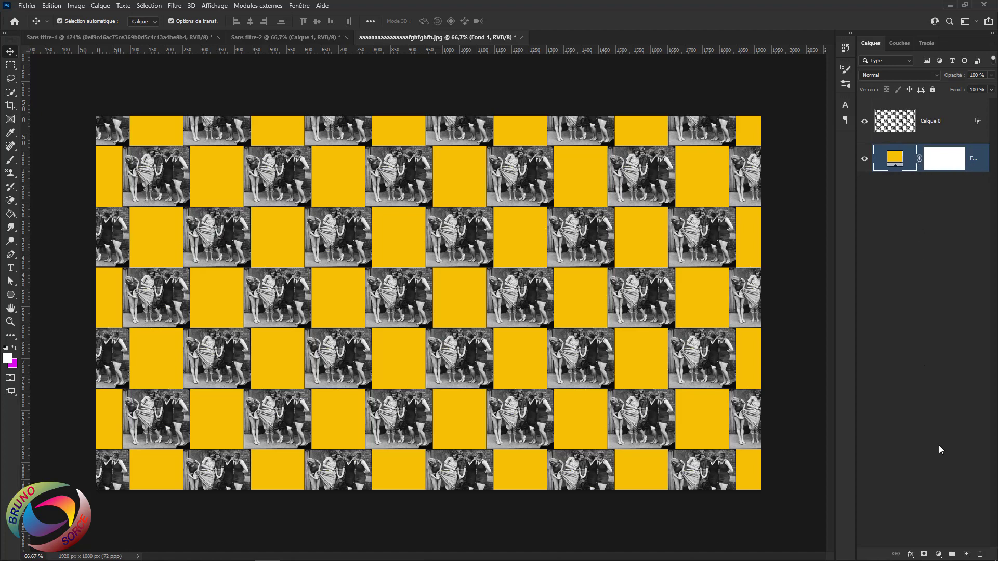
Add a new layer between Calque 0 and the yellow fill, fill it with white, and check it by hiding and showing it
click(966, 553)
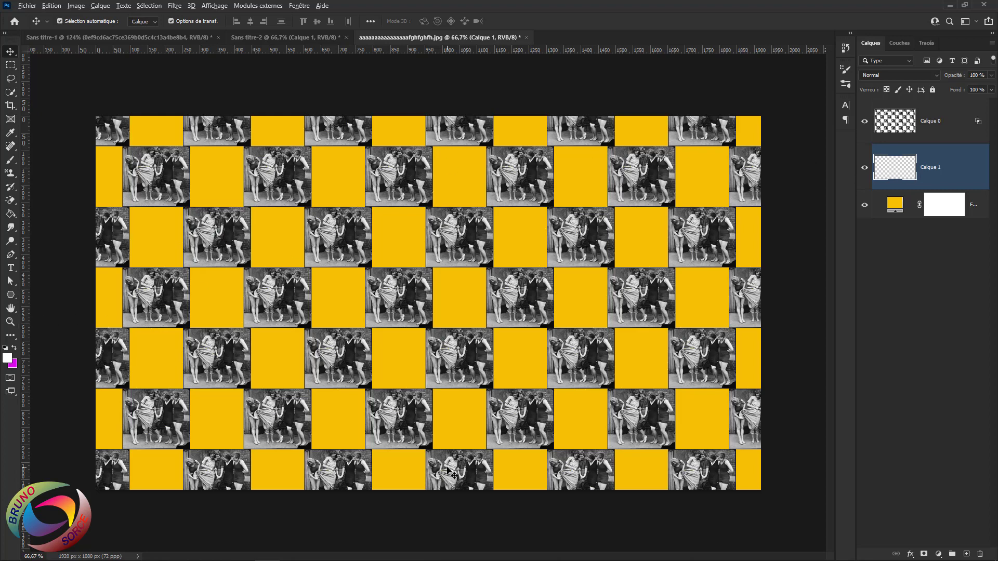
key(alt+BackSpace)
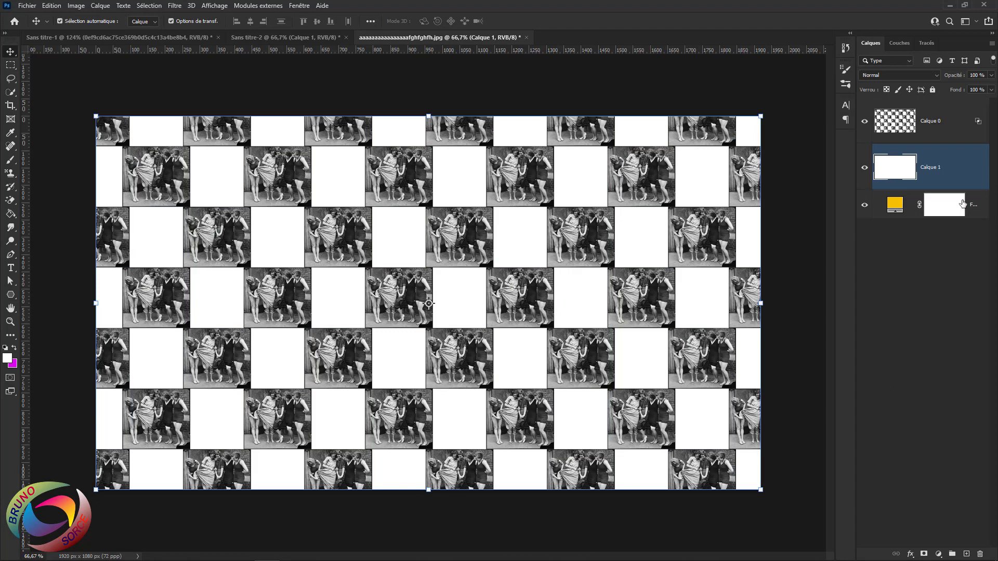
click(864, 170)
click(864, 170)
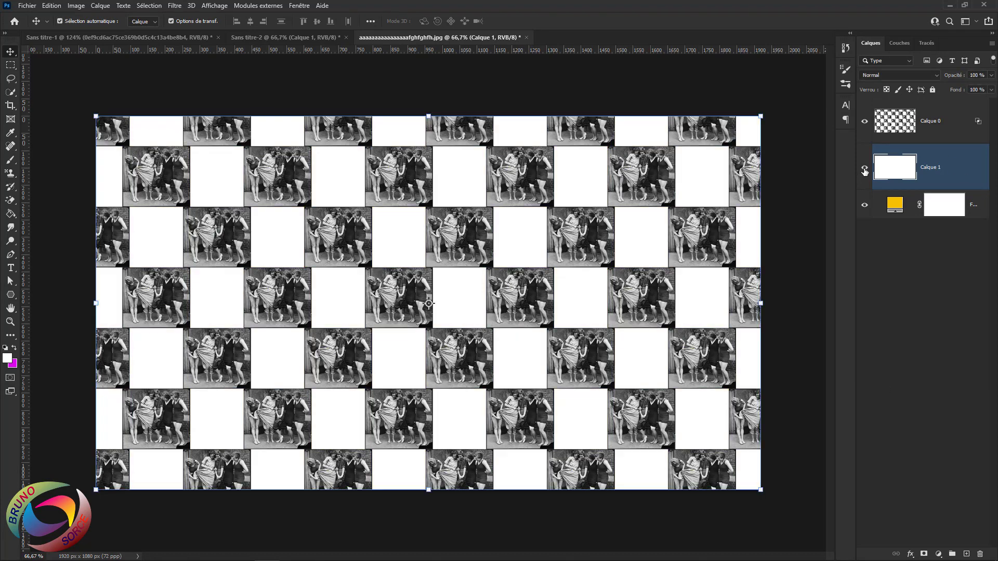
Add a pattern overlay to Calque 1 using the duck, monkey and caterpillar pattern, scaled to 25%
double_click(969, 177)
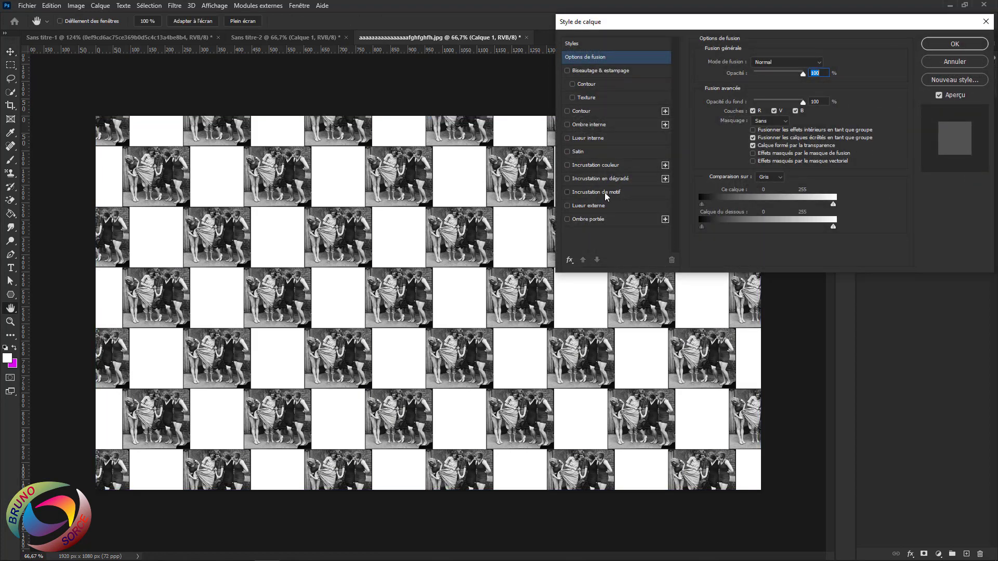
click(596, 193)
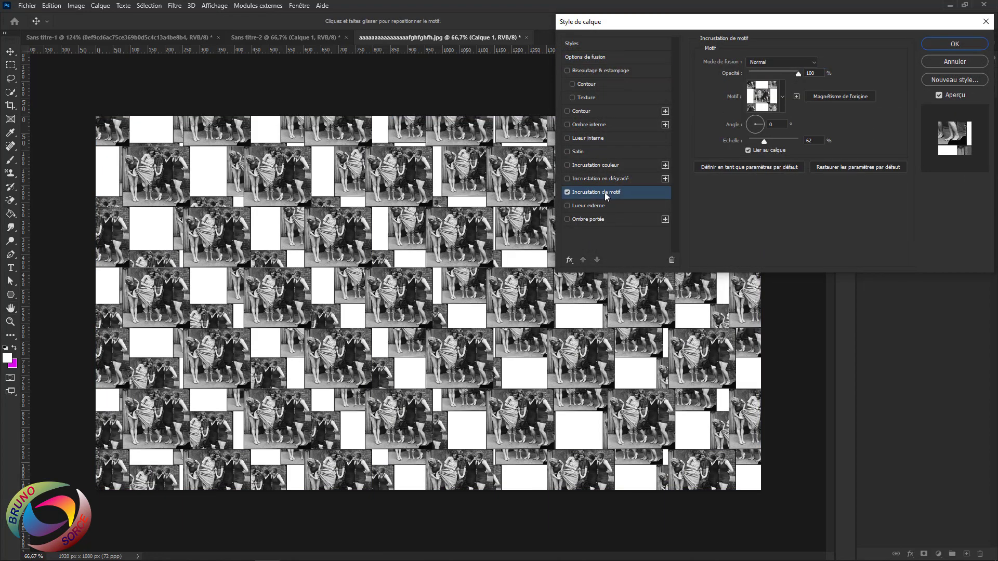
click(781, 97)
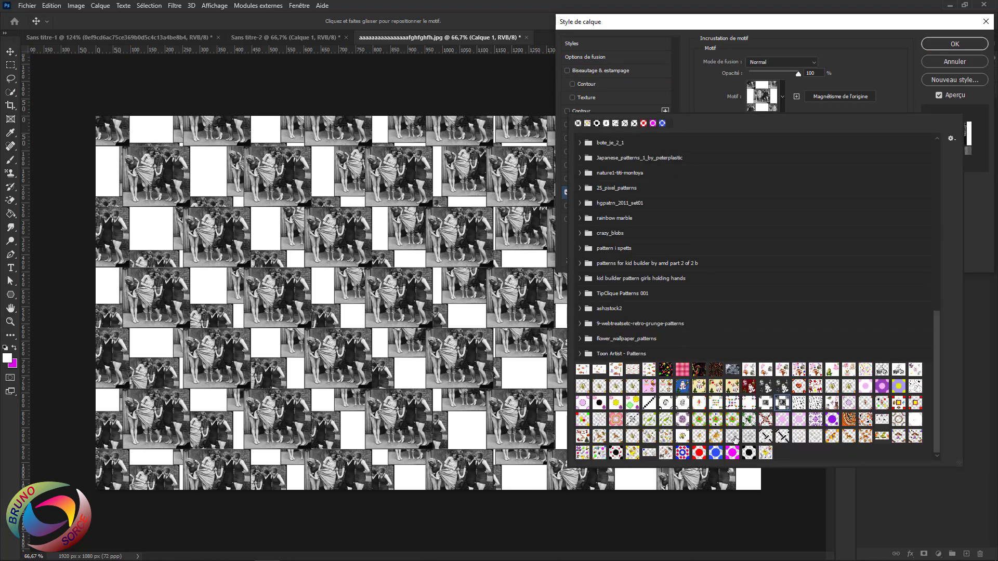
click(766, 453)
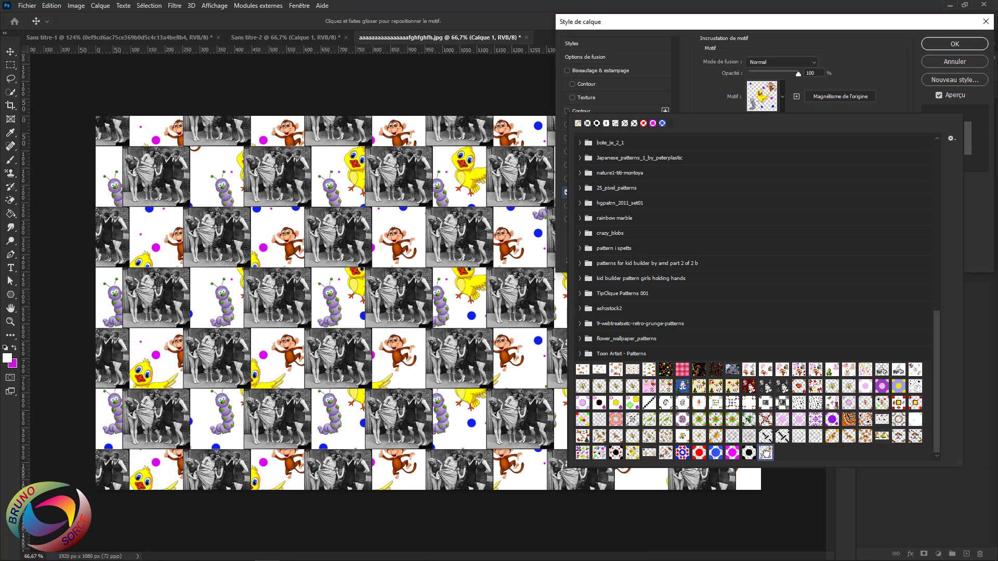
click(871, 52)
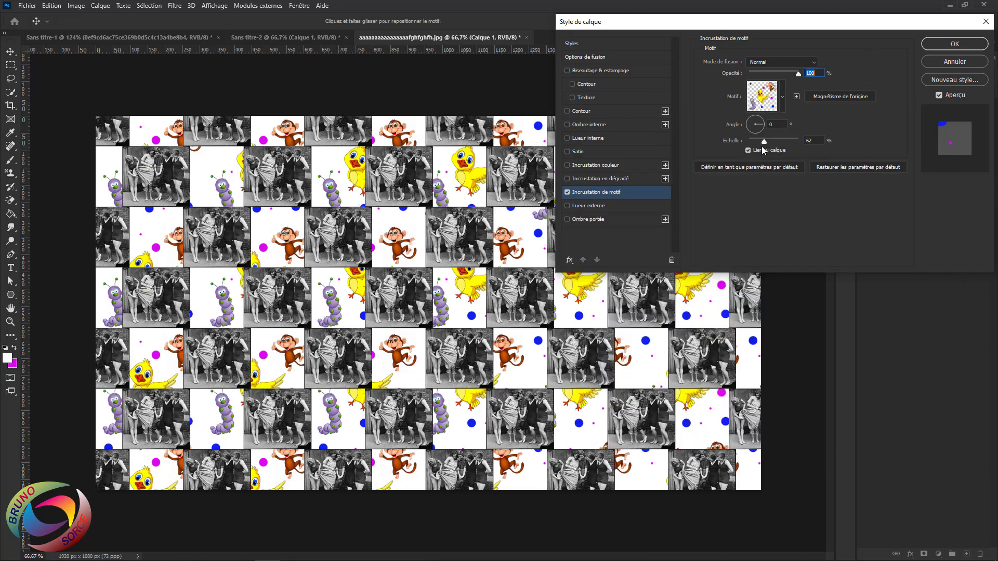
mouse_move(764, 142)
mouse_down()
mouse_move(787, 140)
mouse_move(755, 144)
mouse_up()
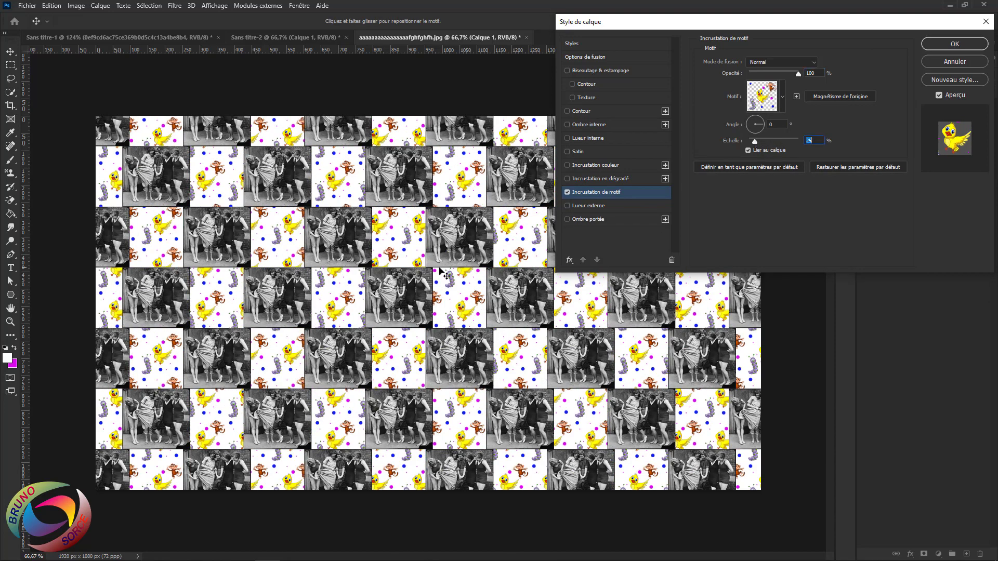
click(399, 228)
Make Calque 1's white areas transparent by lowering the white limit of its This Layer blending range to 247
click(586, 57)
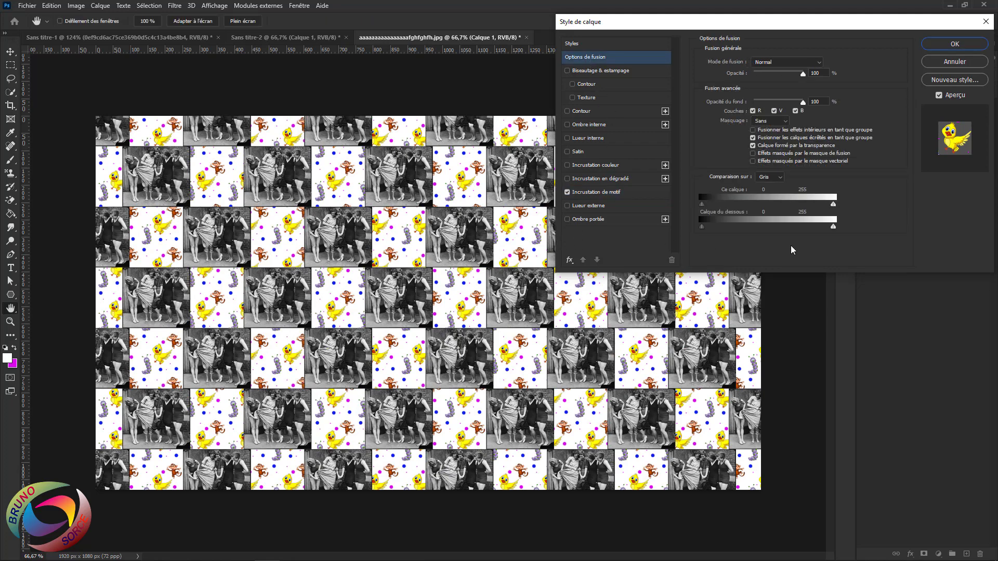
drag(834, 205, 829, 205)
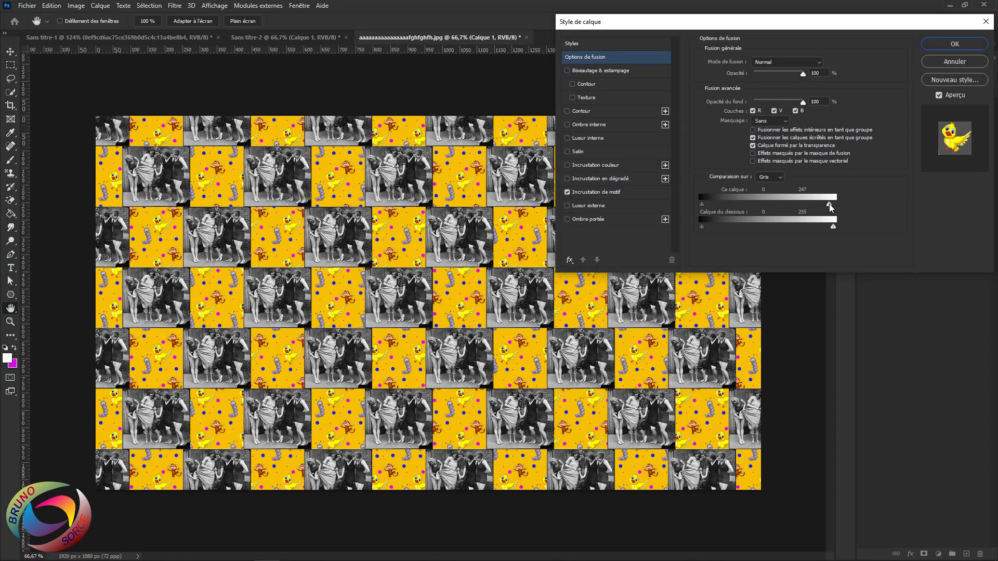
click(954, 44)
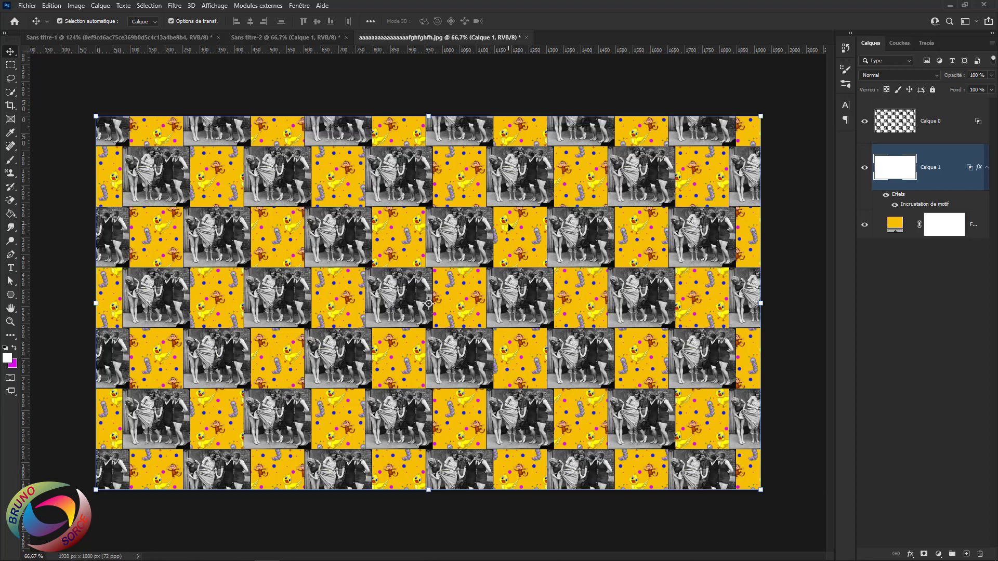
Switch Calque 1's pattern overlay to the colourful pattern with bees, purple animals and dots, and reduce its scale to about 5%
double_click(916, 206)
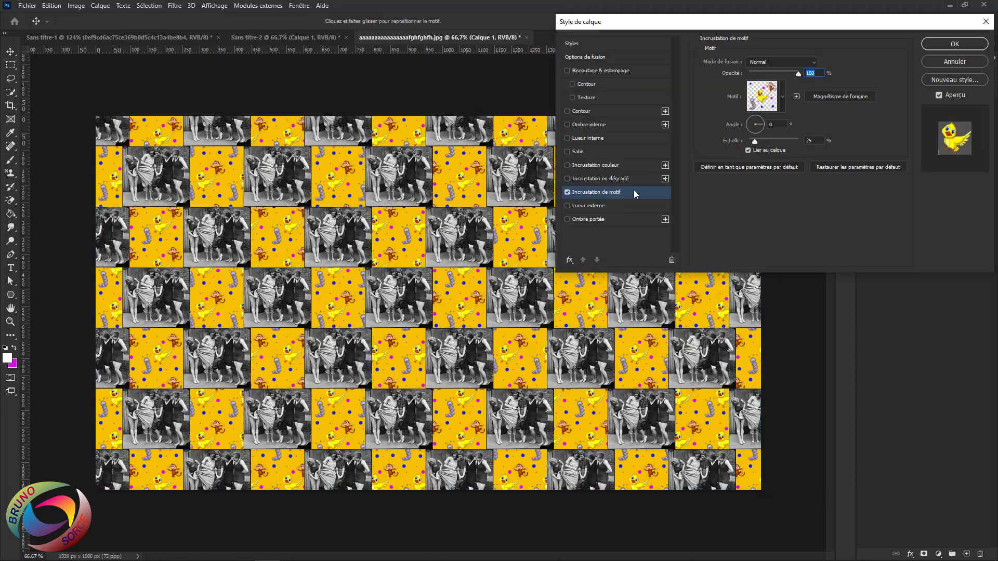
click(782, 99)
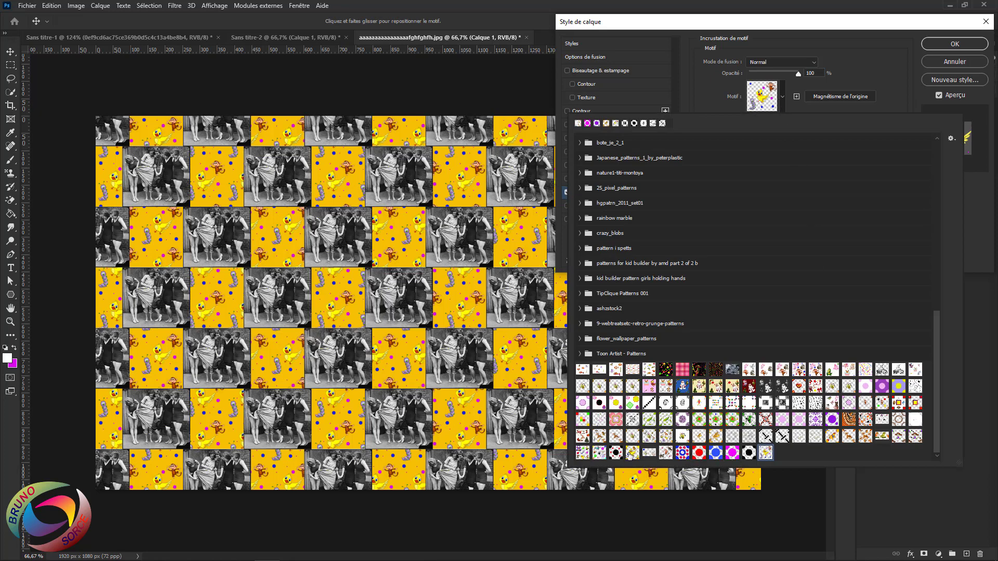
click(582, 453)
click(865, 65)
mouse_move(757, 143)
mouse_down()
mouse_move(782, 143)
mouse_move(751, 144)
mouse_up()
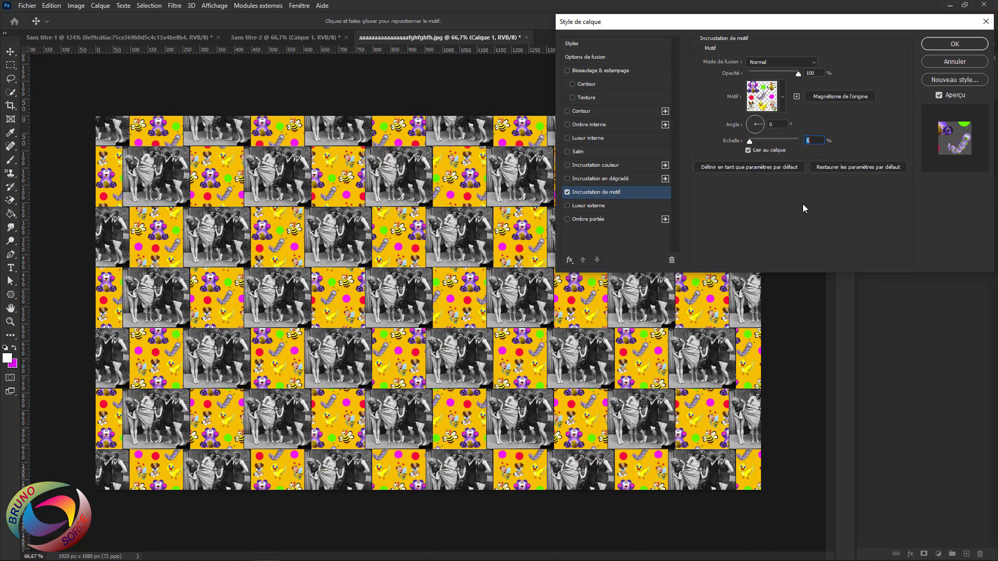
click(968, 45)
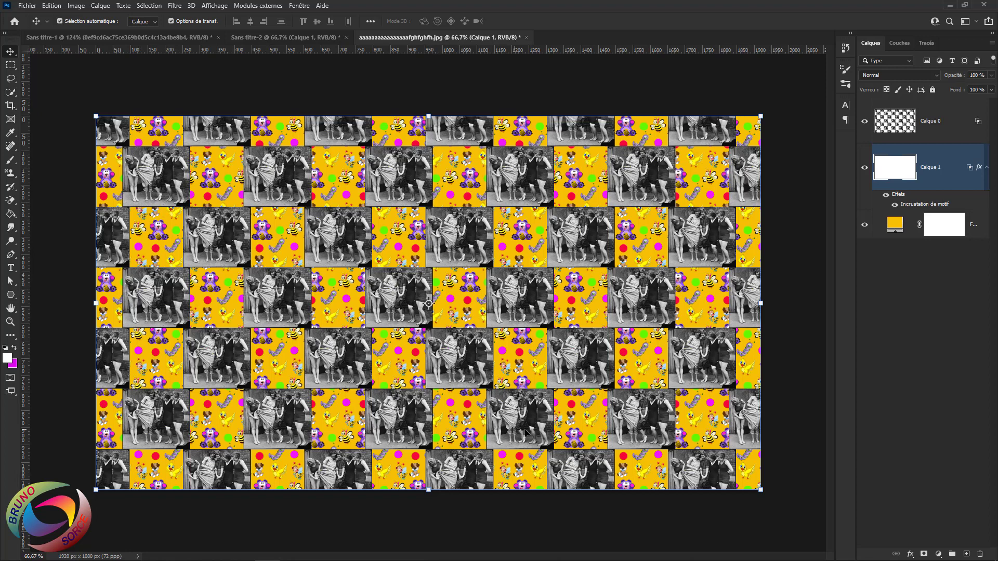
Try a Black & White adjustment layer above Calque 1, and delete it
click(940, 553)
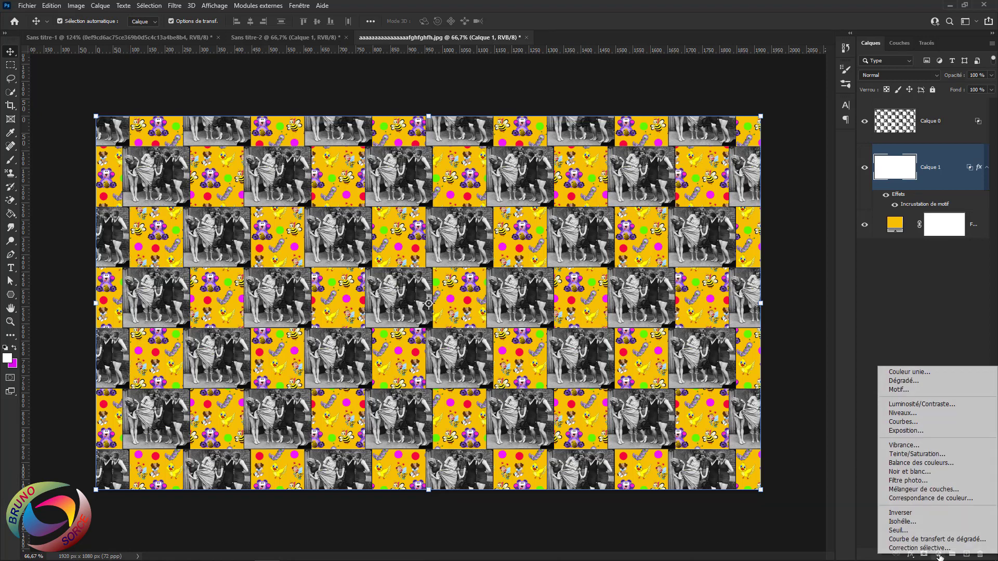
click(909, 473)
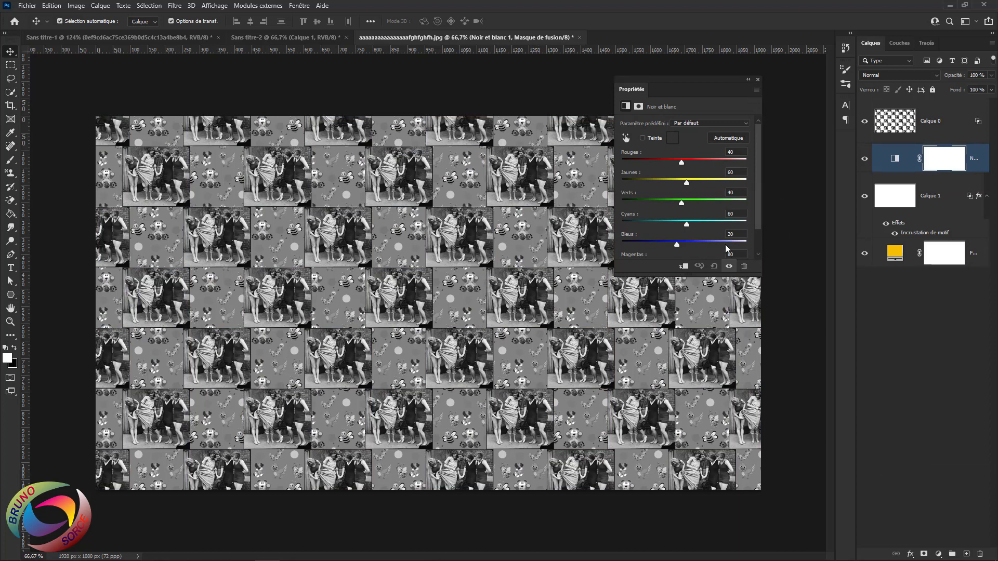
click(757, 79)
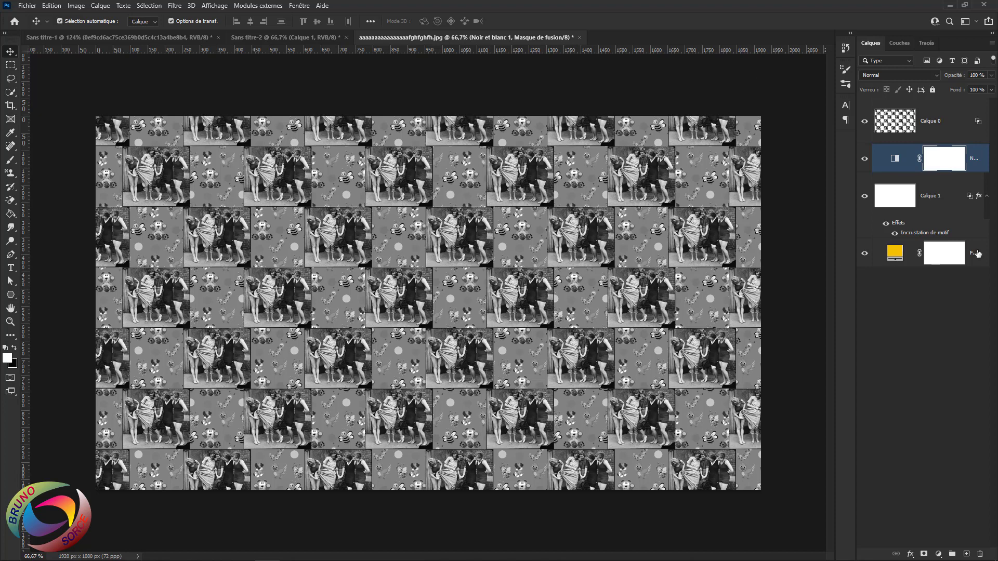
key(Delete)
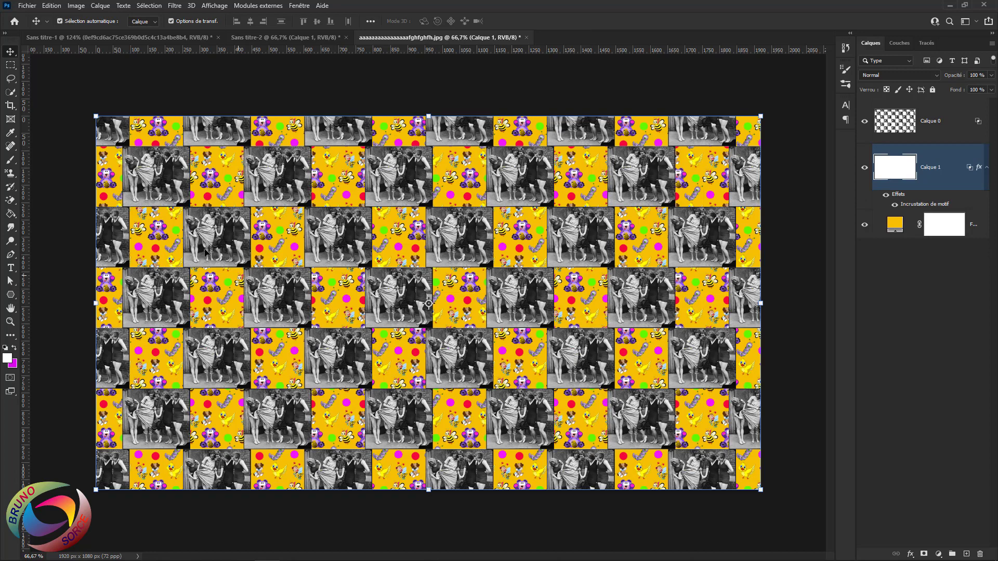
Open the sunset photo sunset-5575264_1920 copie.jpg bis.jpg and add a new white-filled layer above it
click(33, 10)
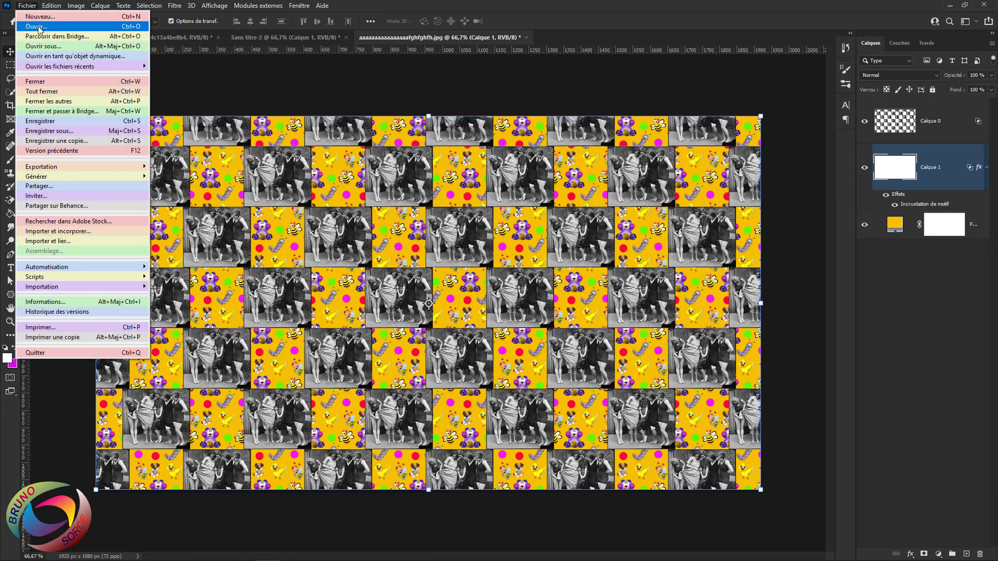
click(37, 26)
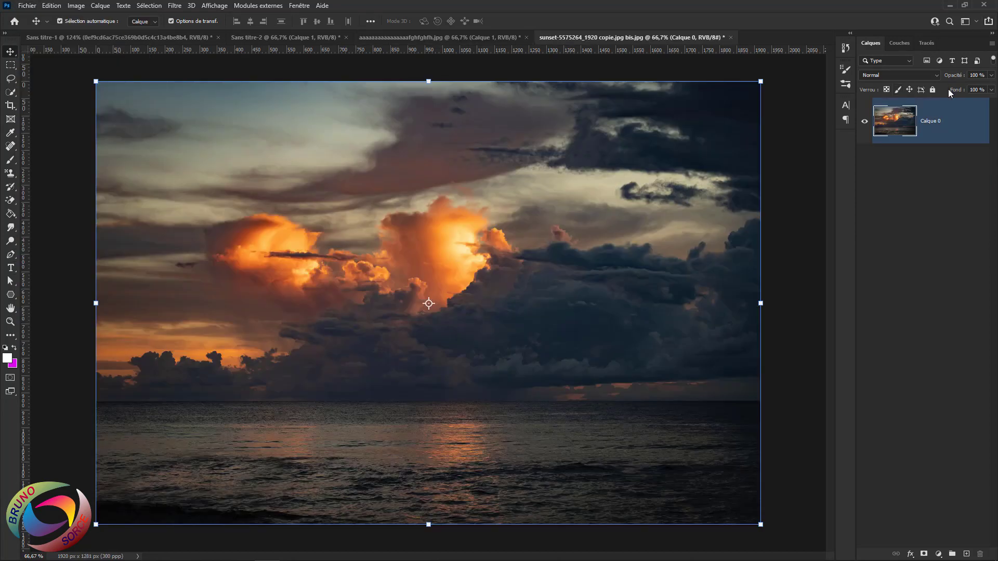
click(966, 554)
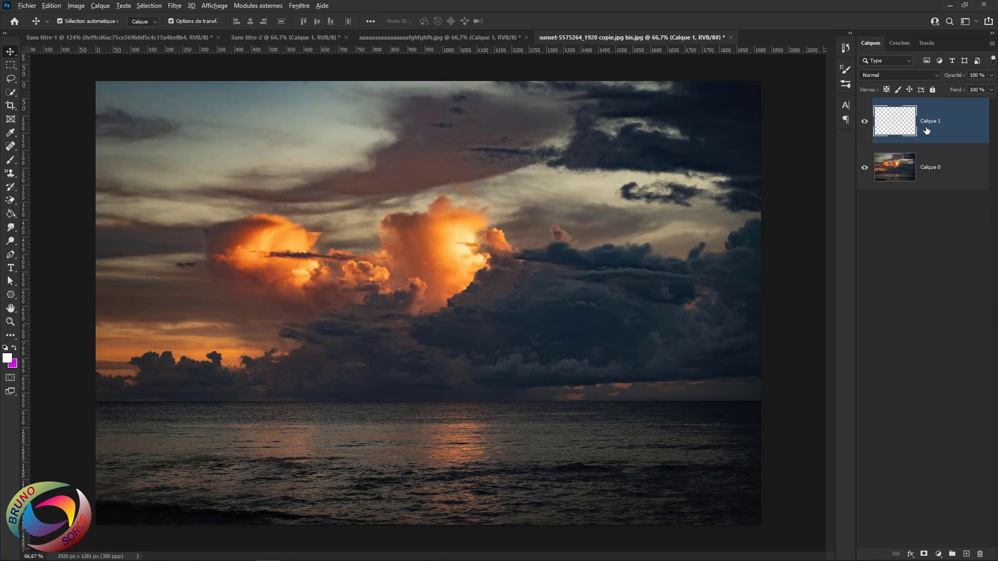
key(alt+BackSpace)
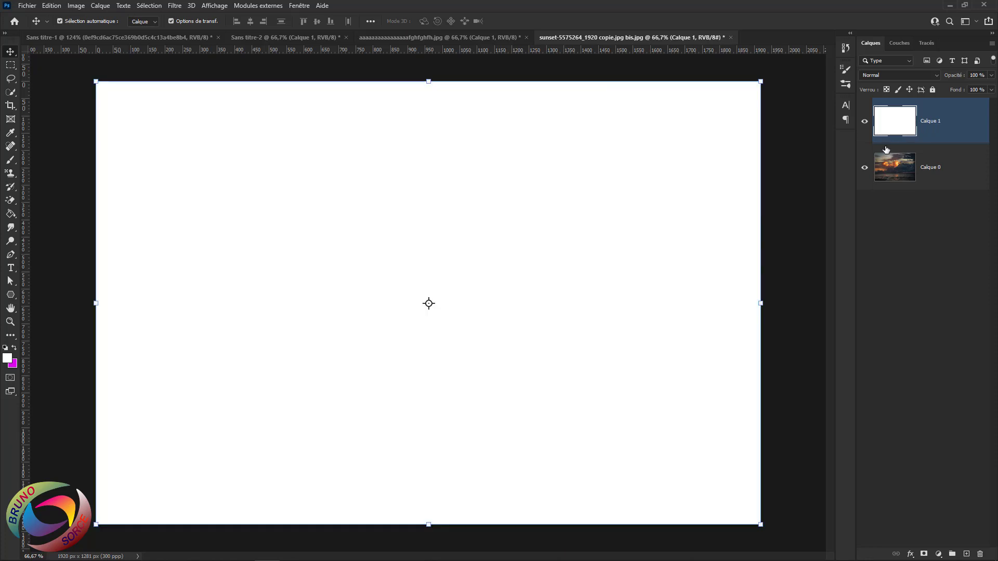
Add a pattern overlay with the black leaf motif to the white Calque 1
double_click(965, 136)
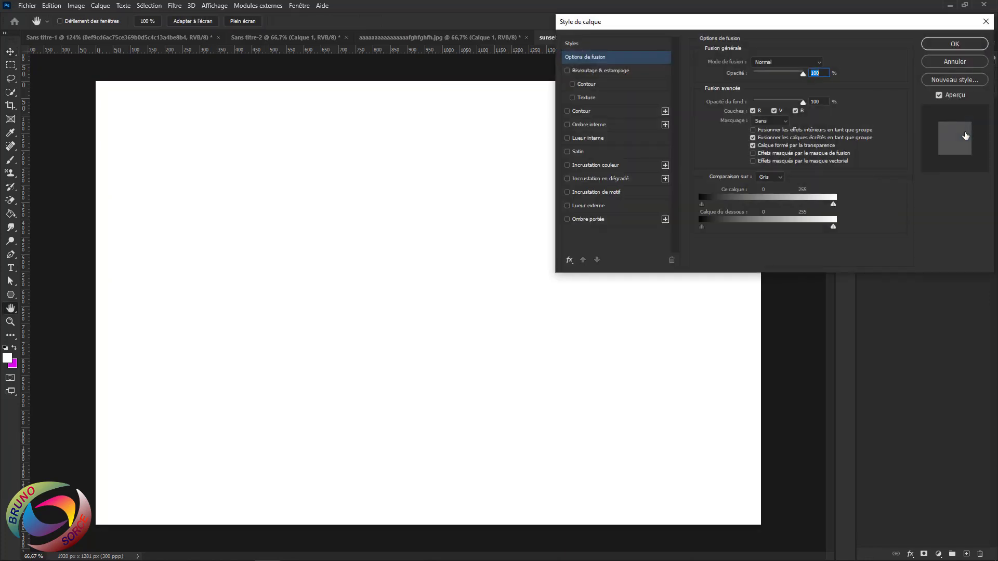
click(592, 193)
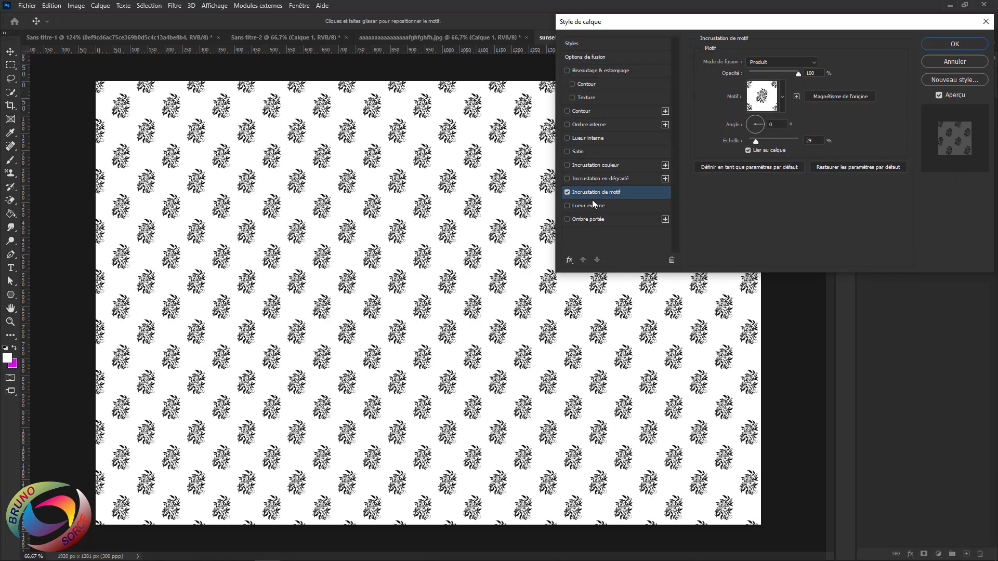
click(782, 96)
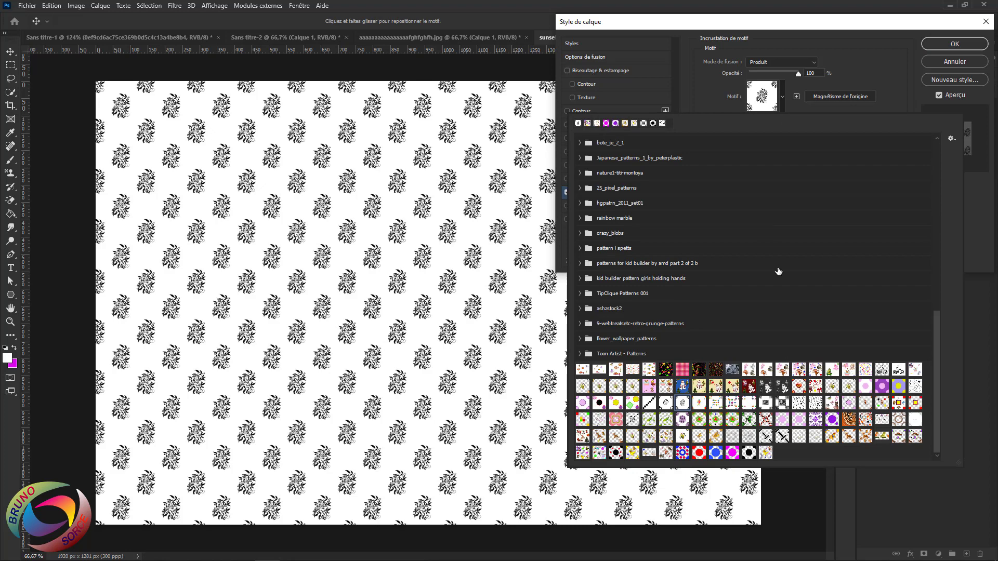
click(878, 58)
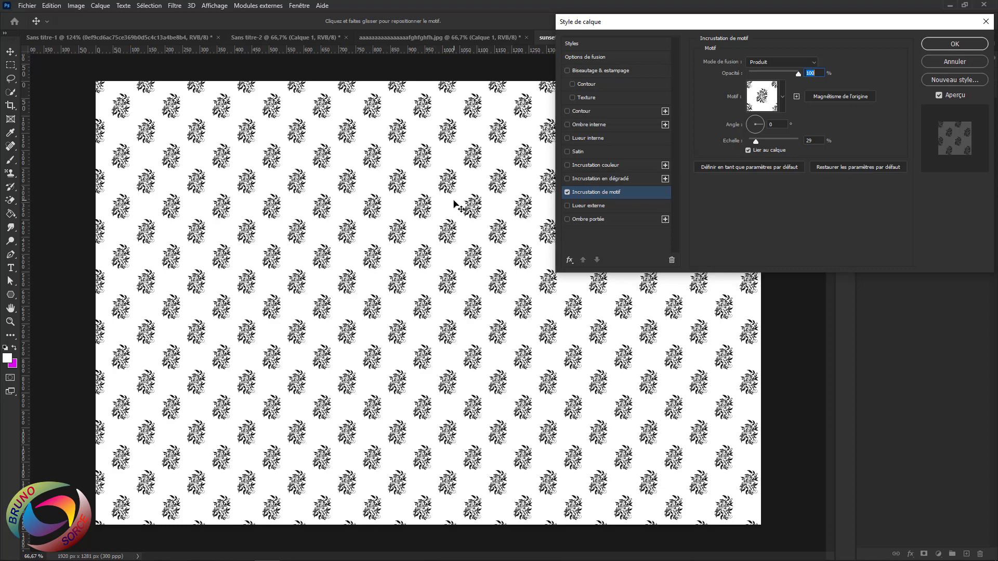
Set Calque 1's general blend mode to Produit (Multiply) so its white blends into the sunset photo
click(581, 57)
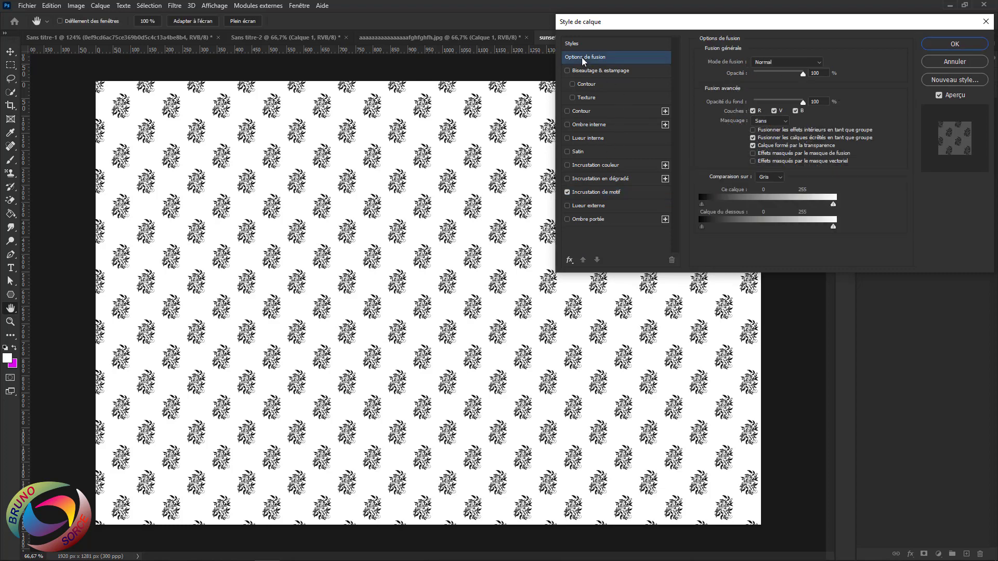
mouse_move(834, 206)
mouse_down()
mouse_move(820, 206)
mouse_move(834, 206)
mouse_up()
click(775, 62)
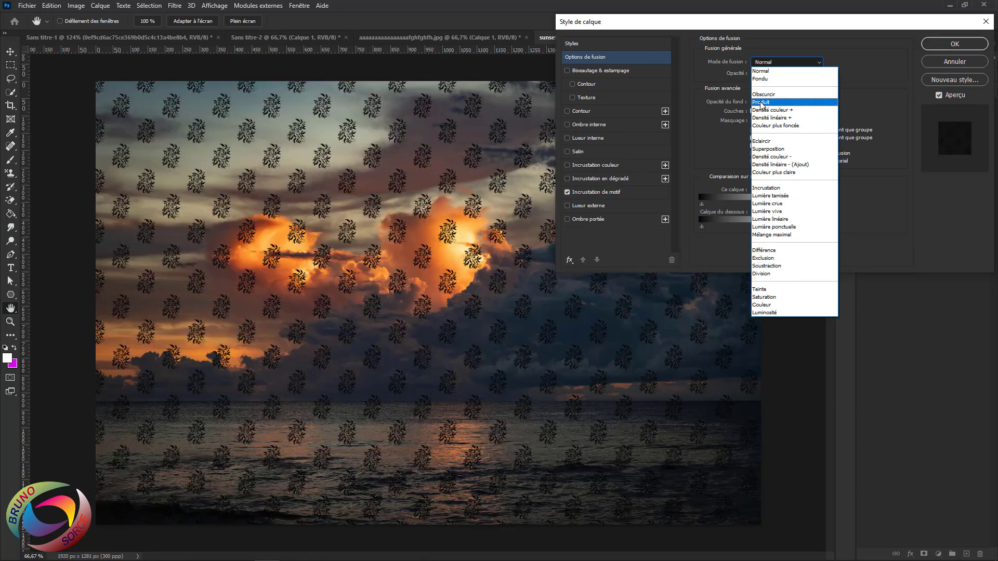
click(761, 103)
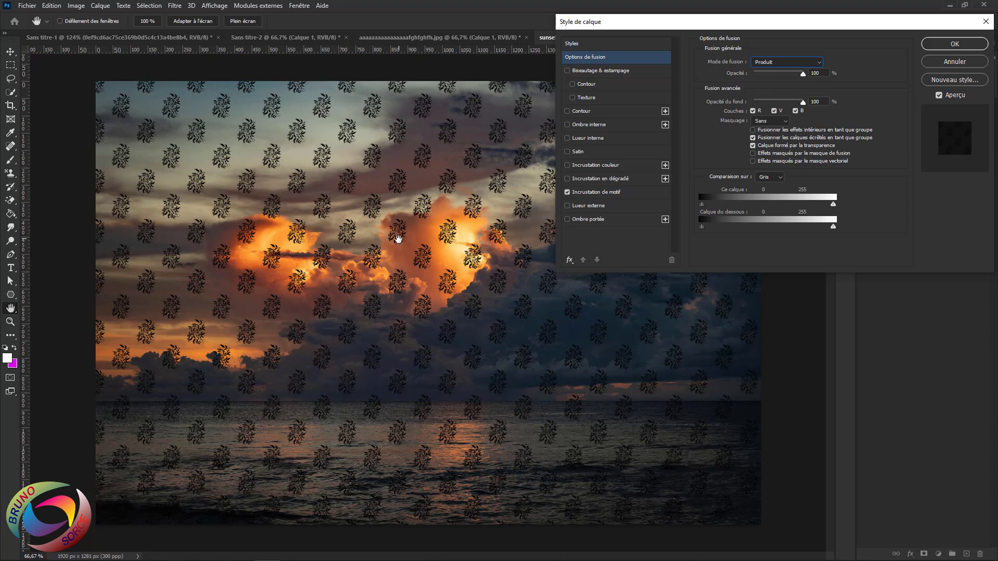
Enlarge the leaf pattern overlay to a scale of 47% and apply the layer style
click(596, 193)
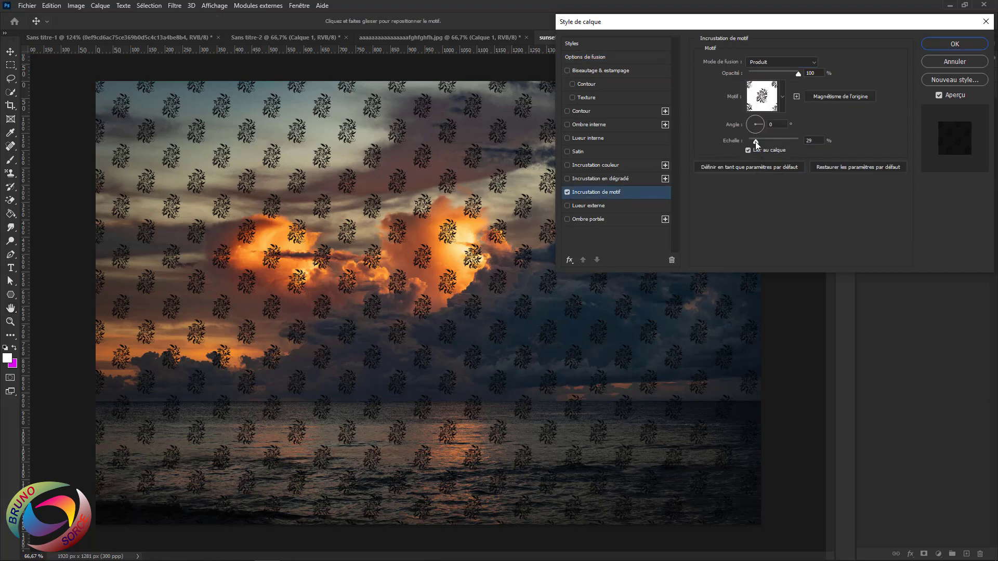
drag(755, 142, 761, 143)
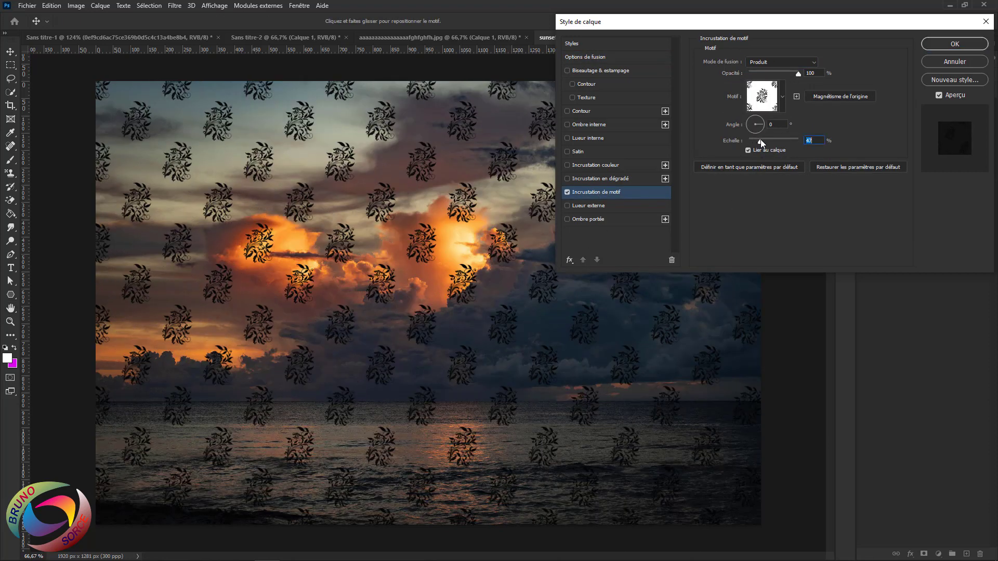
click(945, 47)
Try different opacities on Calque 1, set it to 20%, and deselect the layer
drag(951, 75, 915, 84)
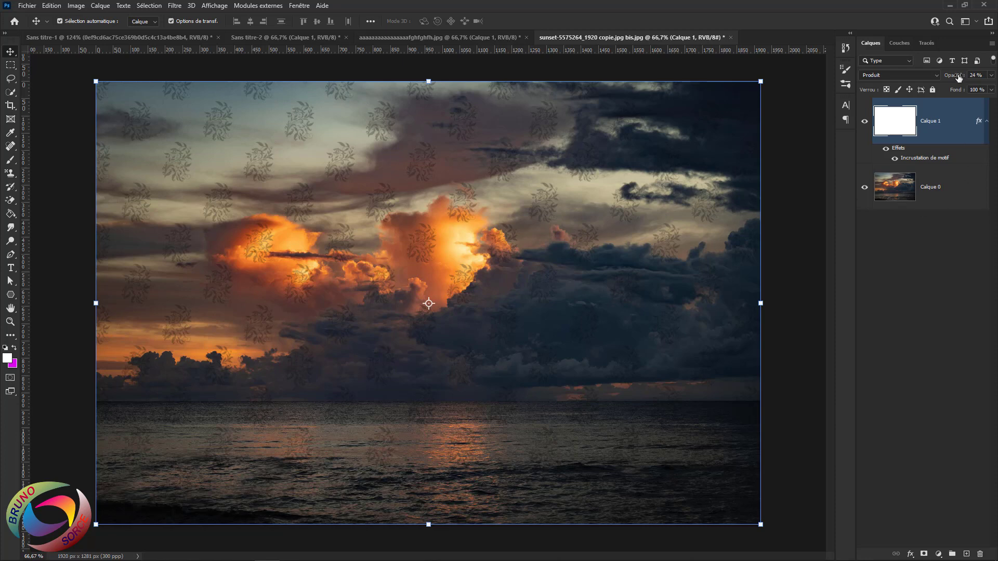
drag(959, 78, 996, 81)
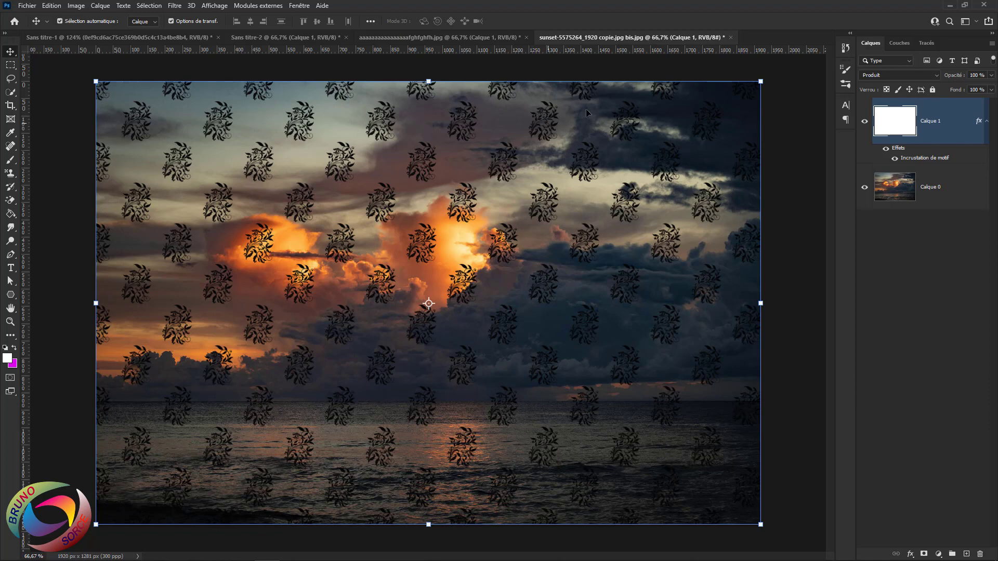
click(976, 75)
text(15)
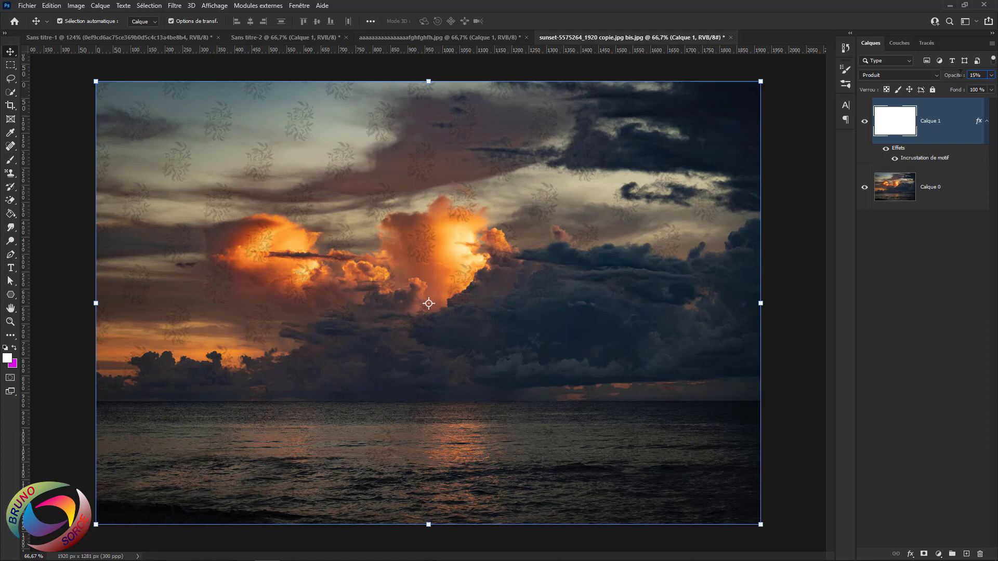
text(20)
click(784, 179)
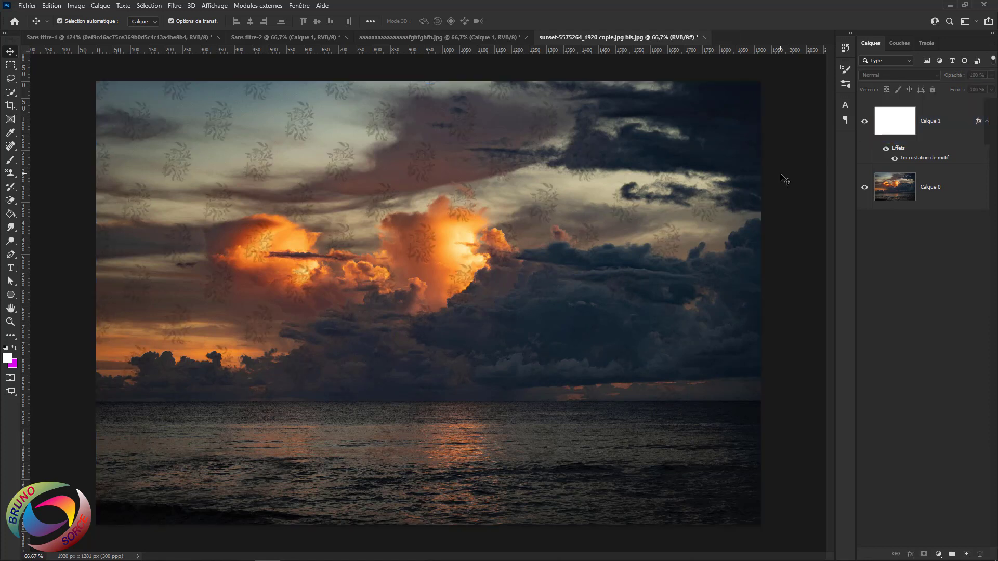